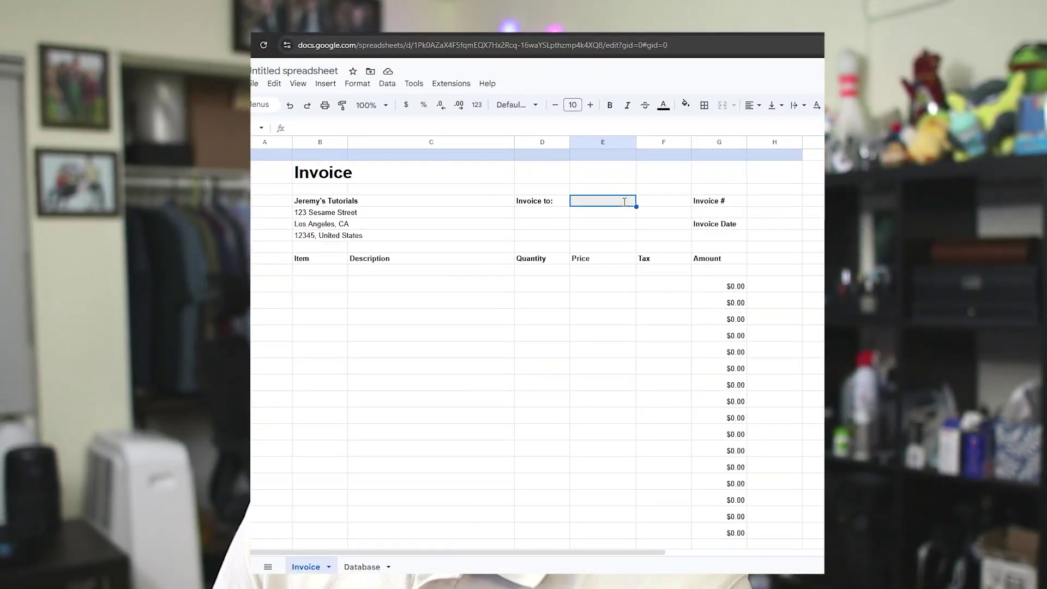
Step: Choose the customer in the Invoice to field and enter "Leather Boots" as the first item on the invoice
click(625, 207)
click(338, 284)
text(Leather Boots)
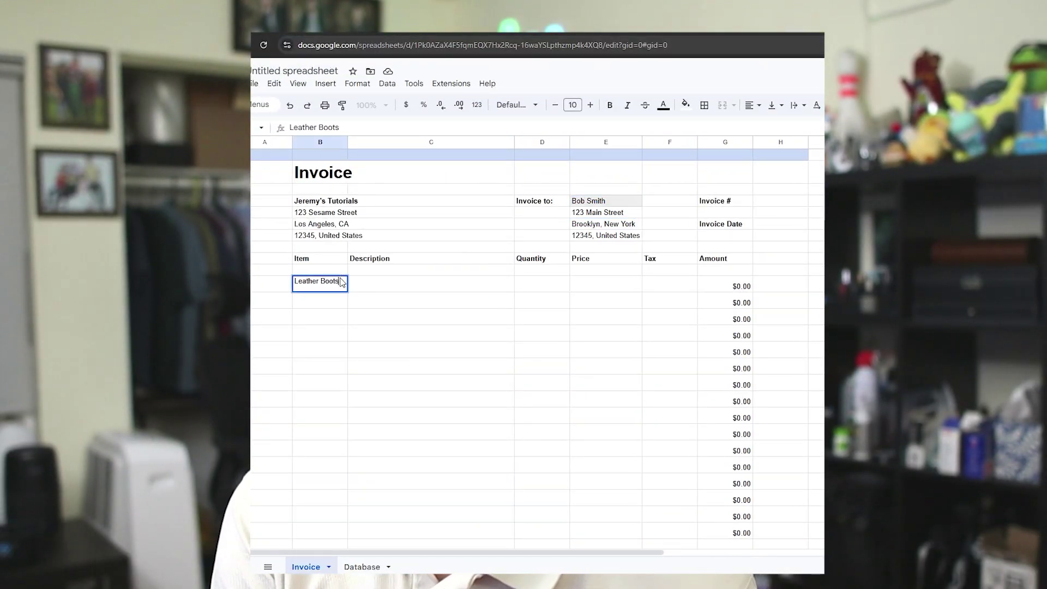
key(Return)
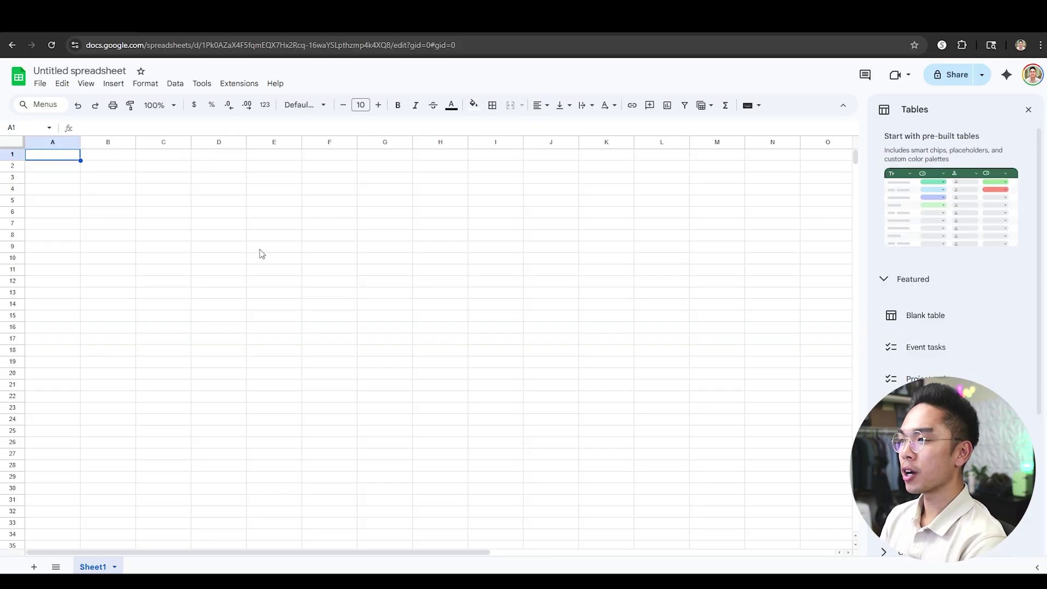
Step: Enter the title "Invoice" in cell B2 of the blank spreadsheet
click(121, 170)
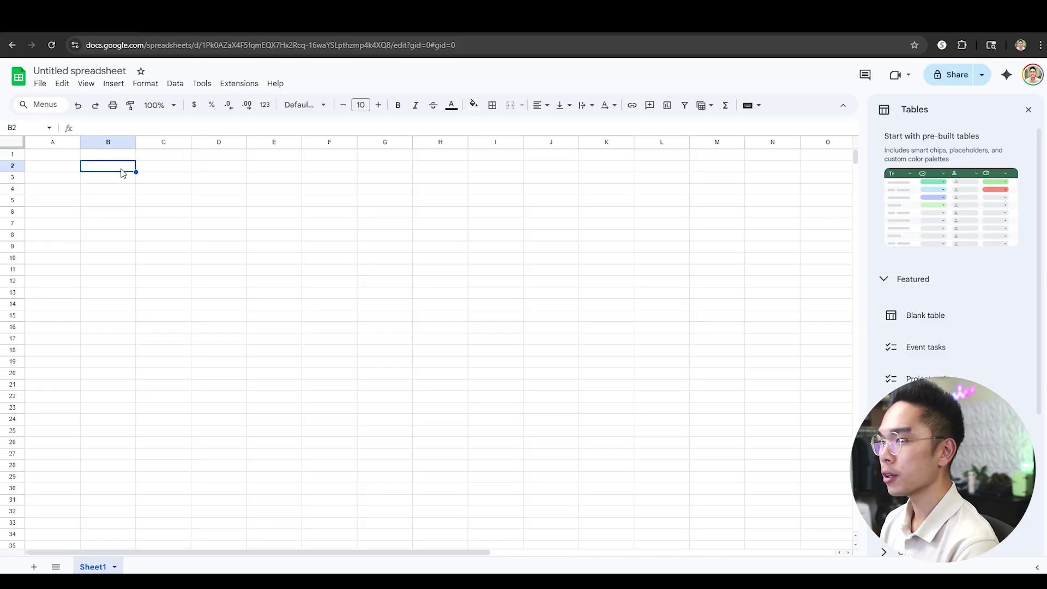
text(Invoice)
key(Return)
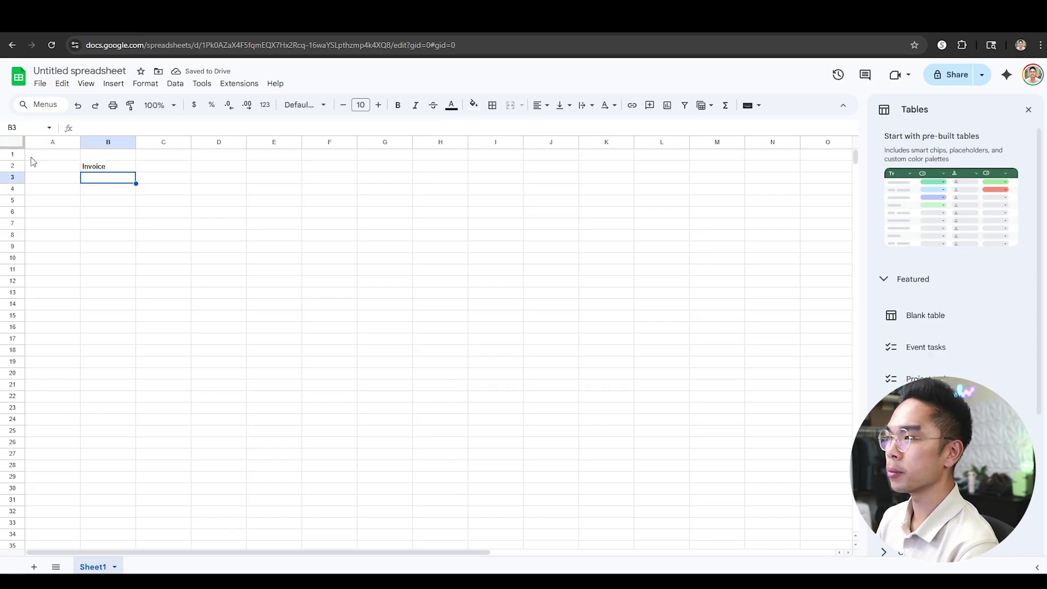
drag(33, 157, 444, 155)
click(444, 157)
click(414, 179)
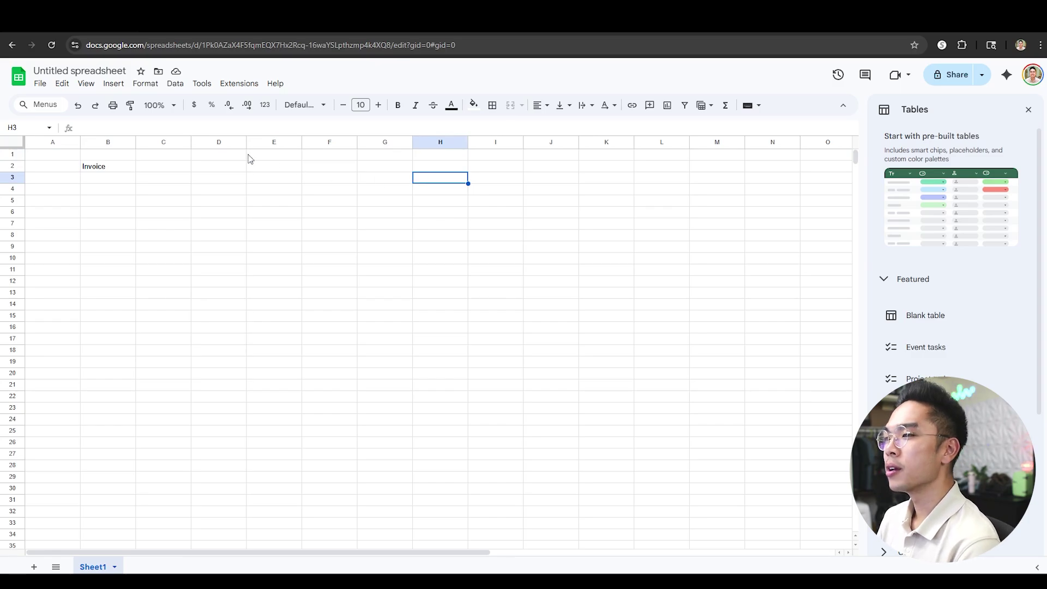
click(132, 170)
Step: Enter the company name "Jeremy's Tutorials" in cell B4 and make it bold
click(121, 192)
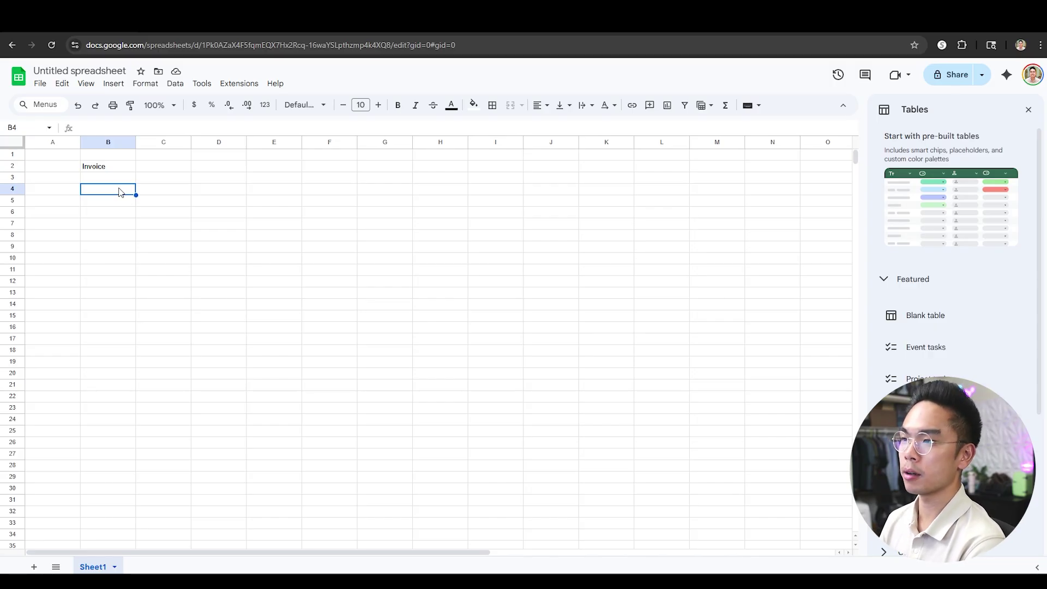
text(Jeremy's Tutorials)
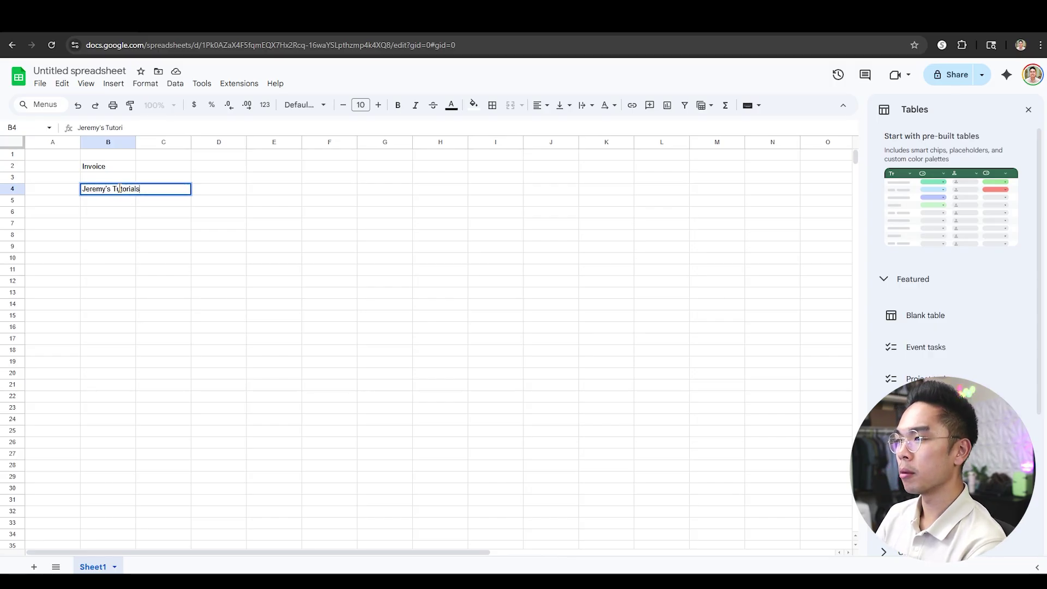
key(Return)
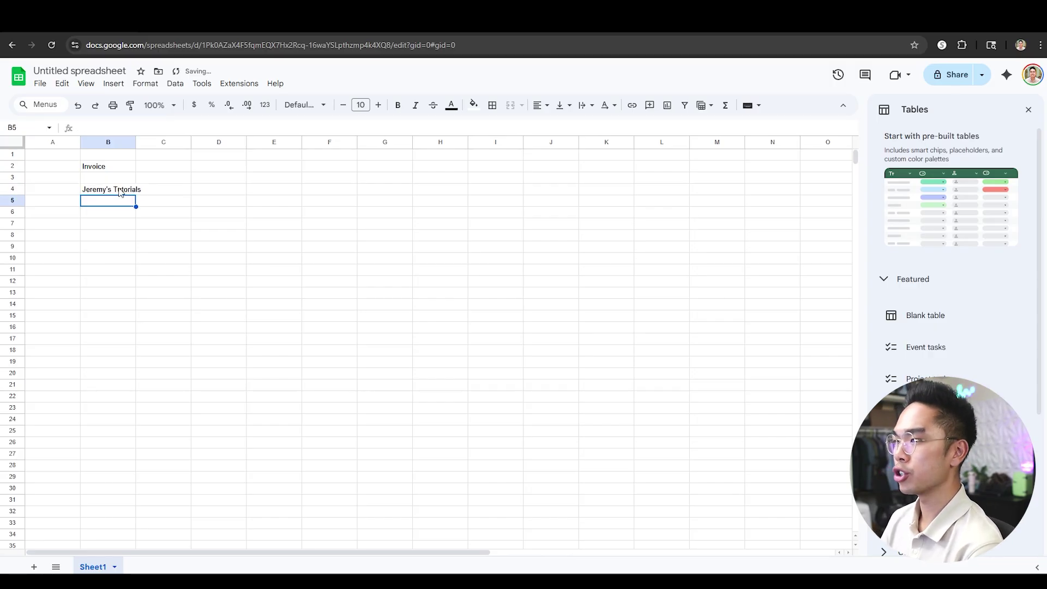
click(121, 192)
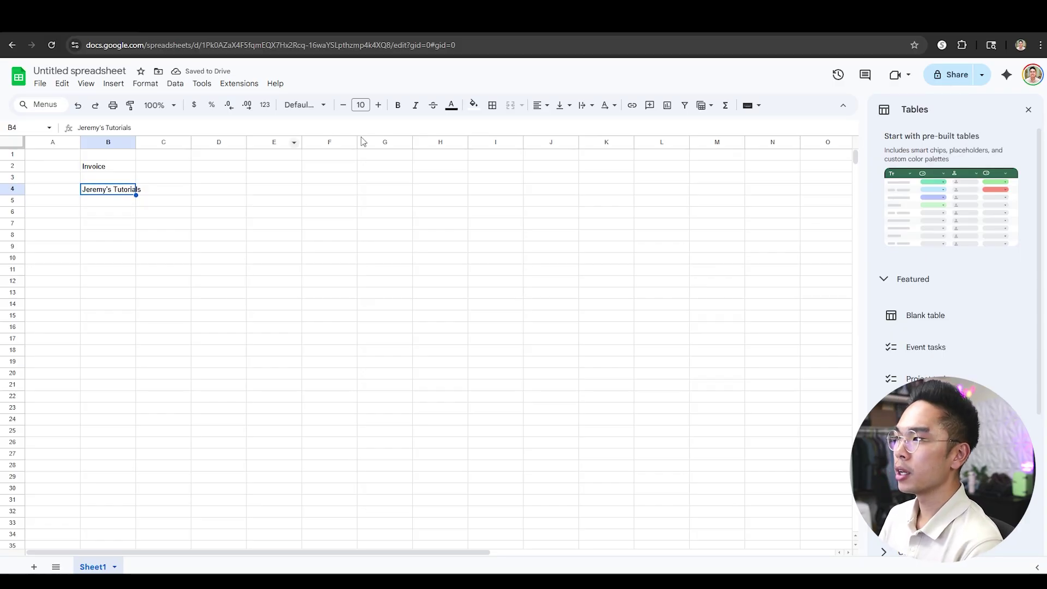
click(398, 105)
Step: Enter the company's street address, city and state, and postal code with country in cells B5 to B7
click(101, 203)
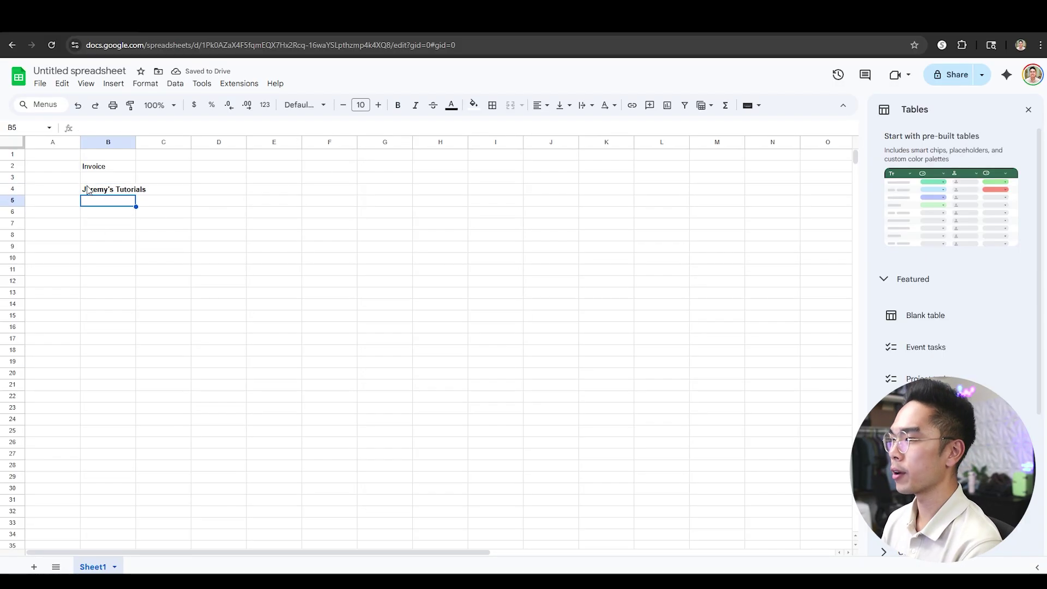
text(123 Sesam)
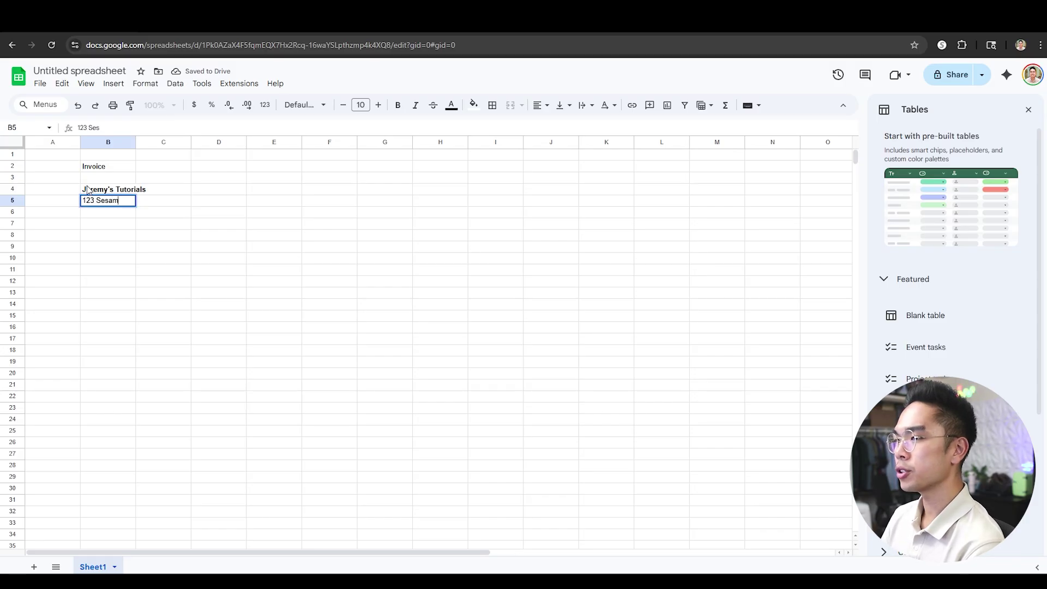
text(e Street)
key(Return)
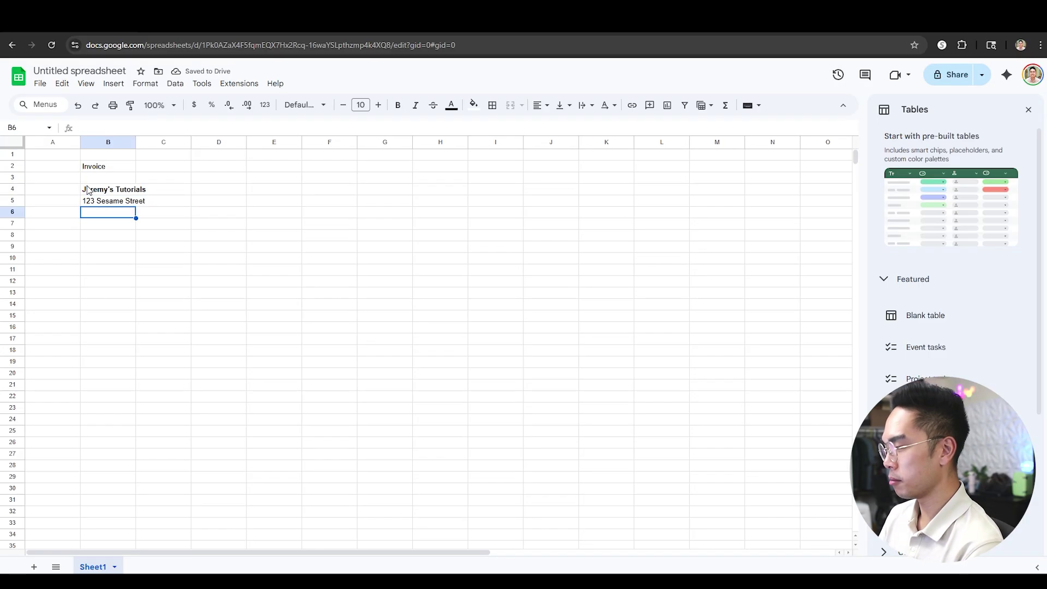
text(Los Angeles, CA)
key(Return)
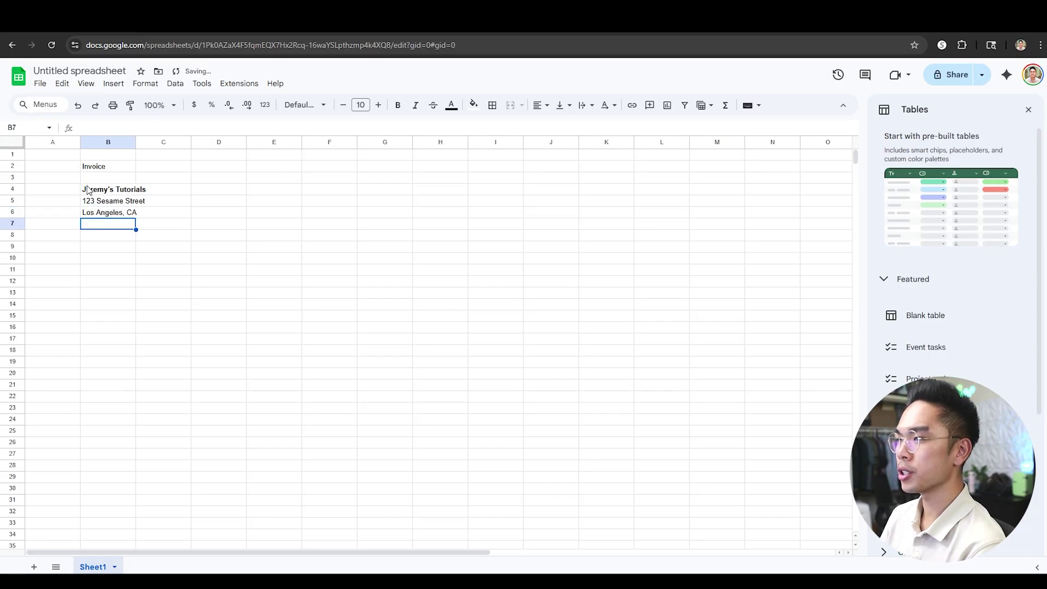
text(12345, )
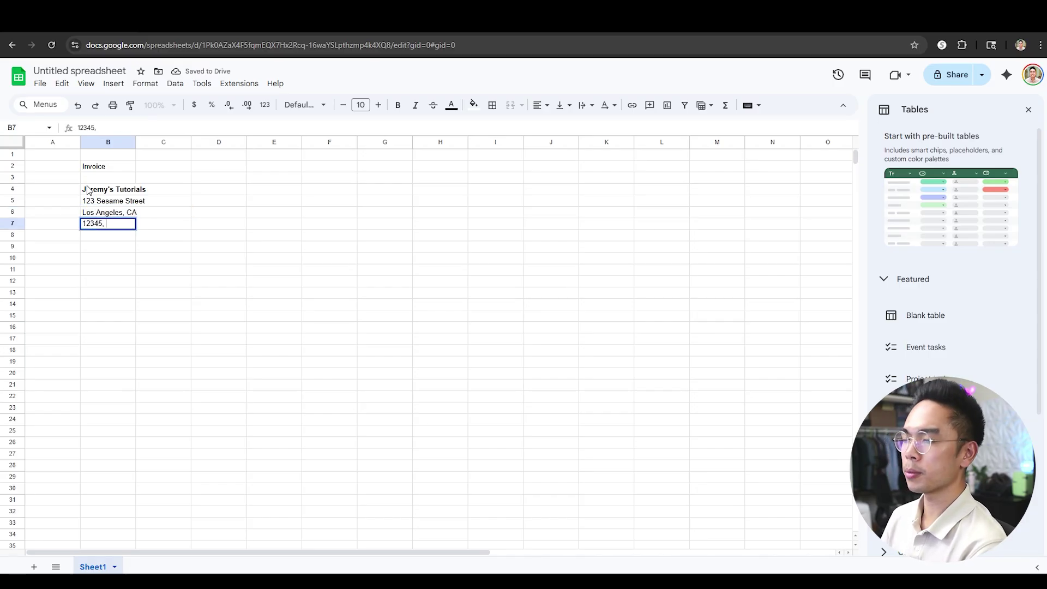
text(United States)
key(Return)
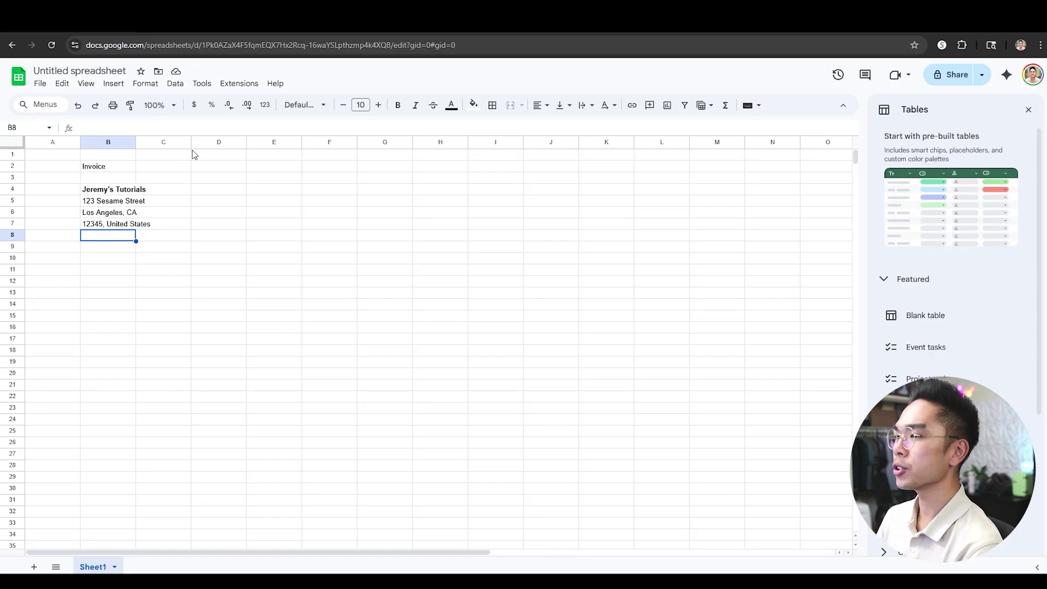
Step: Widen column C to more than double its width and enter the label "Invoice to:" in cell D4
drag(189, 143, 273, 145)
click(282, 190)
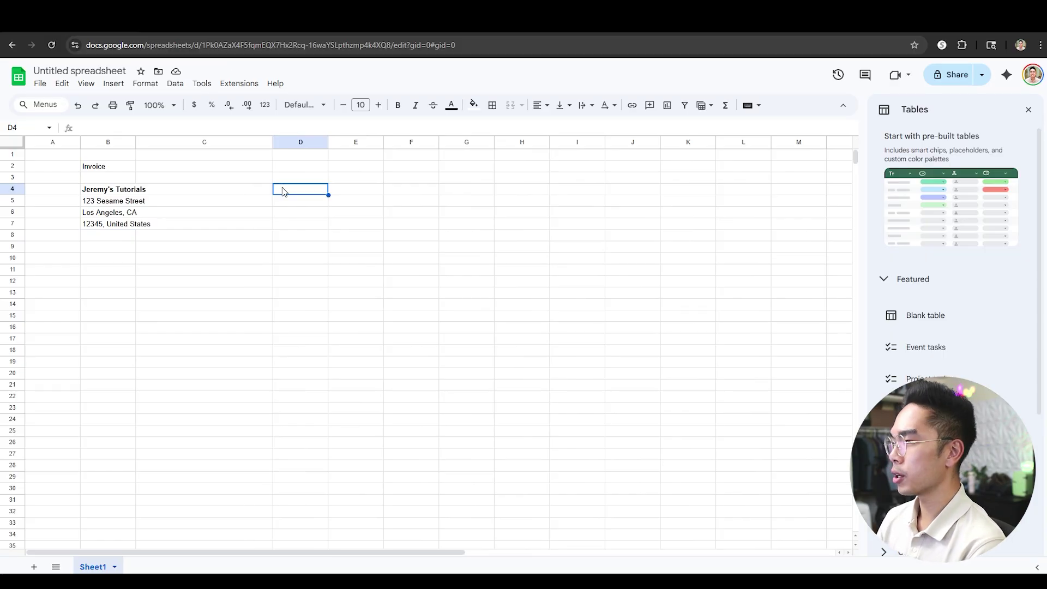
text(Invoice to:)
key(Return)
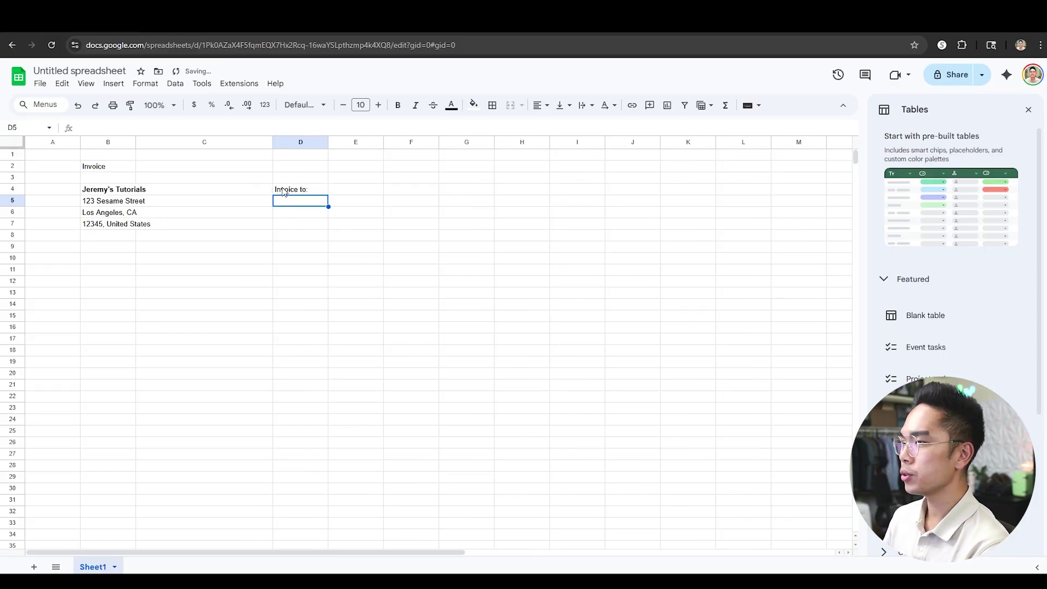
Step: Fill cells E4 to E7 with the placeholders "Company Name", "Street", "City, State" and "Postal Code, Country"
key(Up)
key(Right)
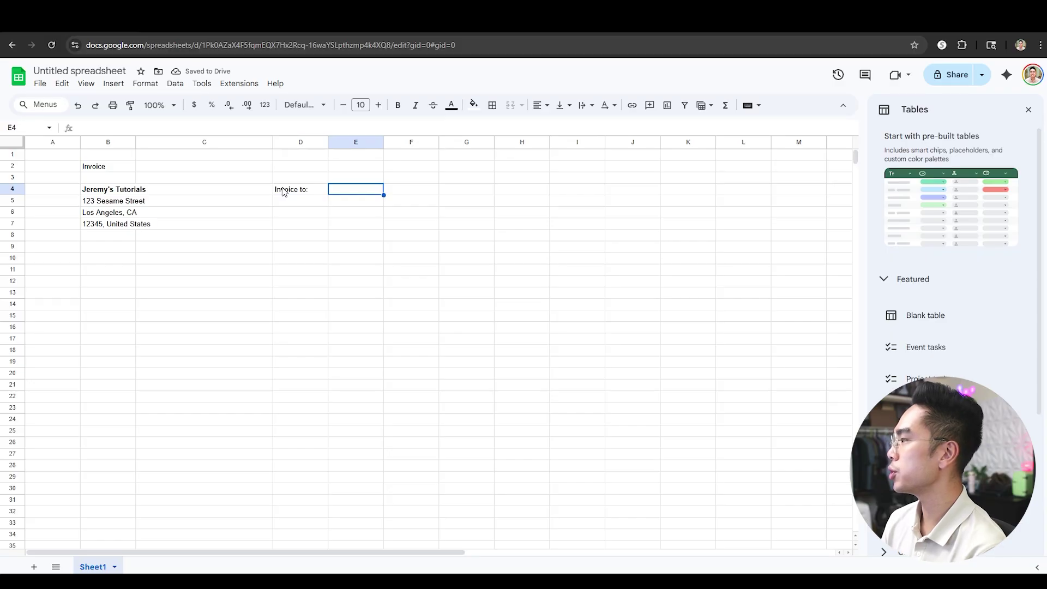
text(Company Name)
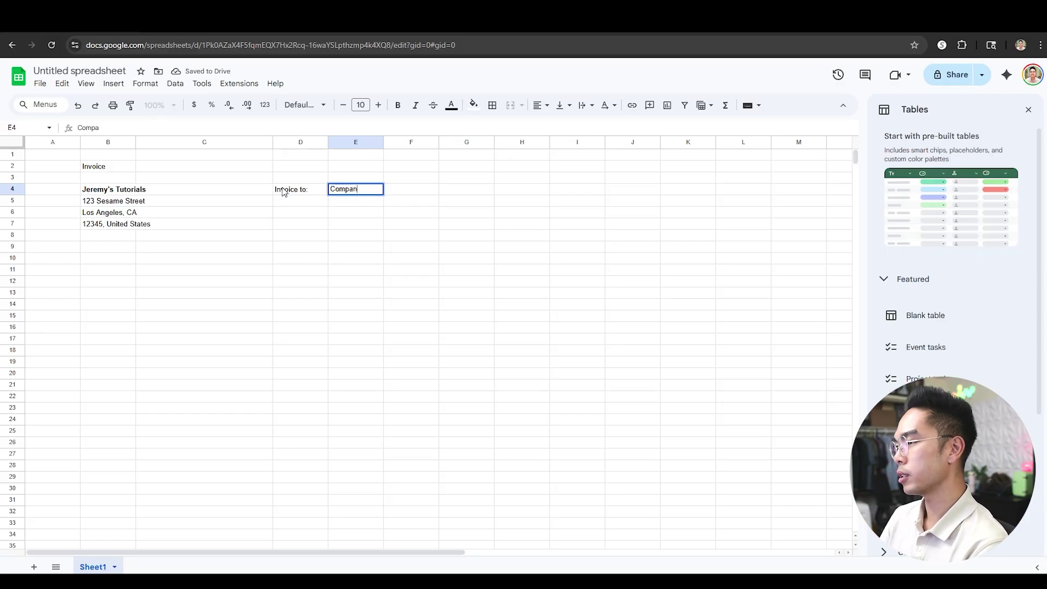
key(Return)
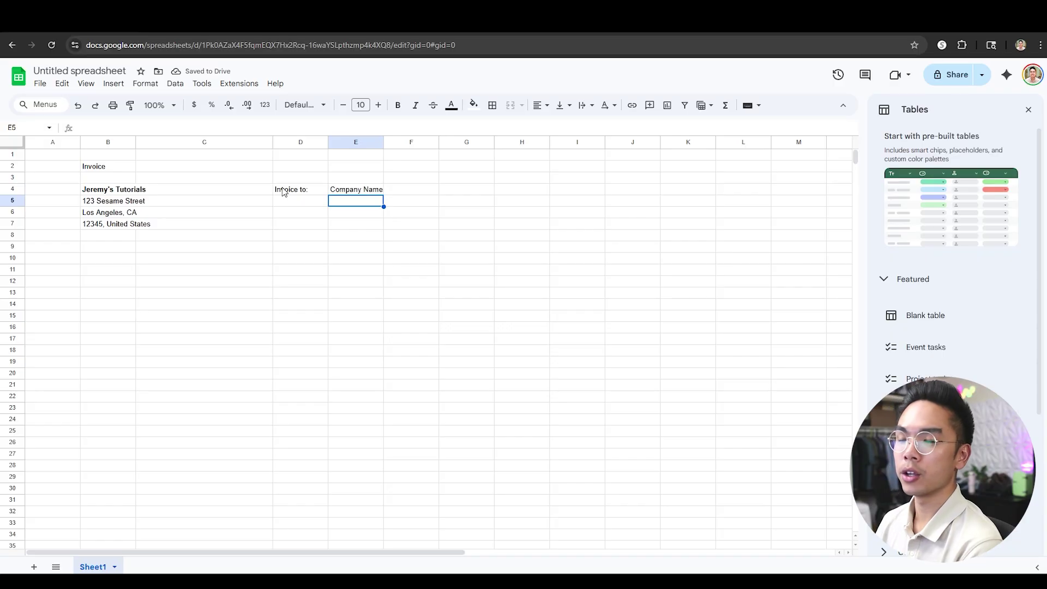
text(Street)
key(Return)
text(City, Sta)
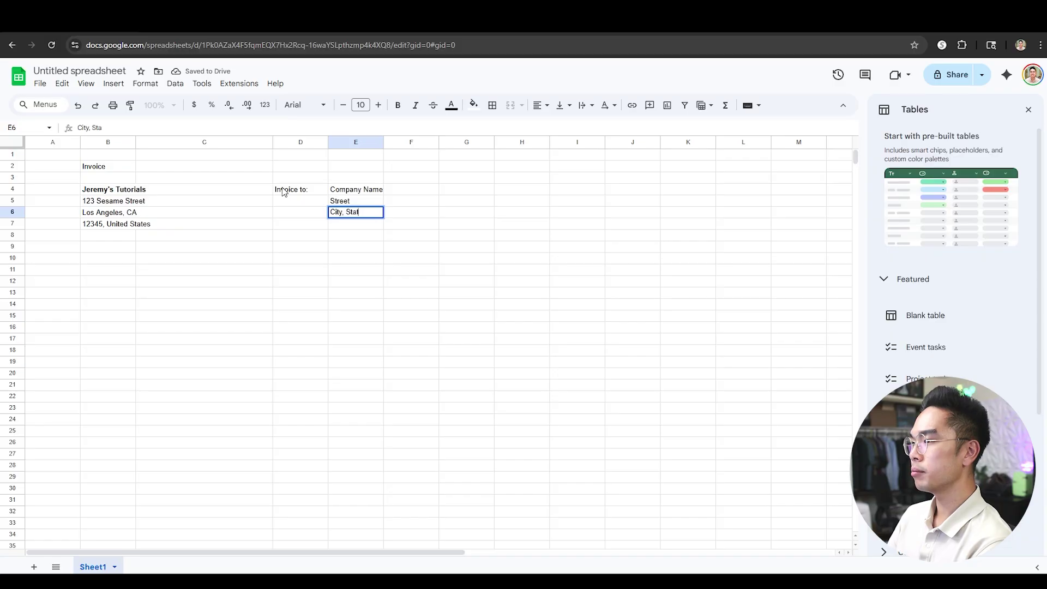
text(te)
key(Return)
text(Postal )
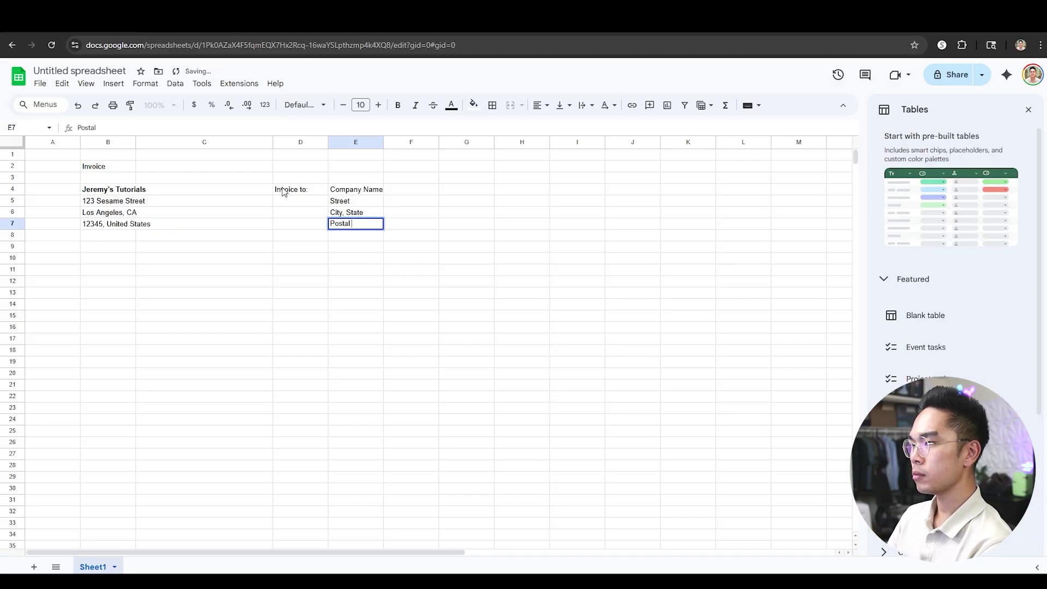
text(code, Country)
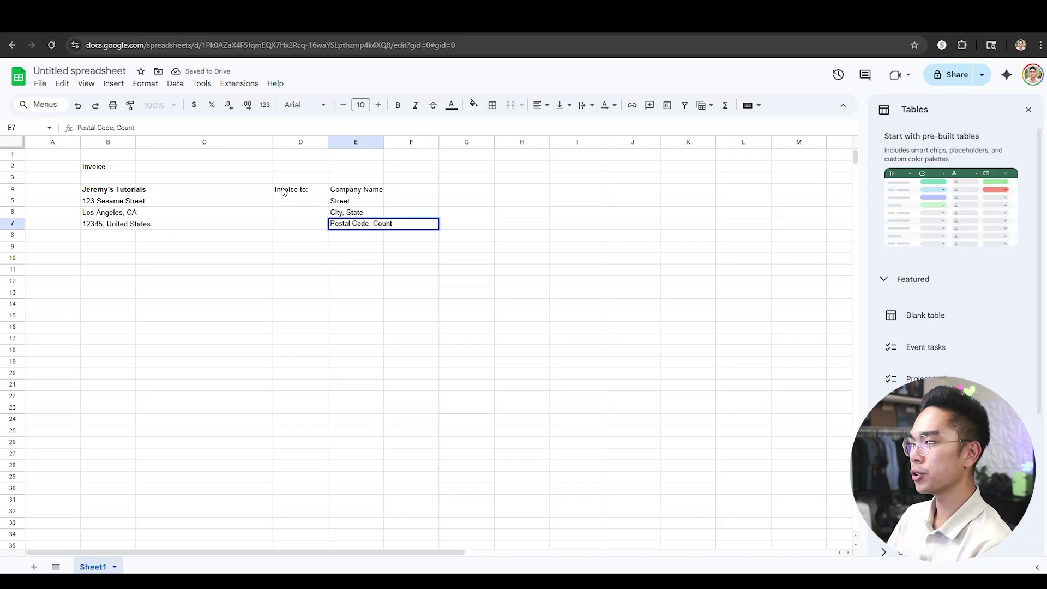
key(Return)
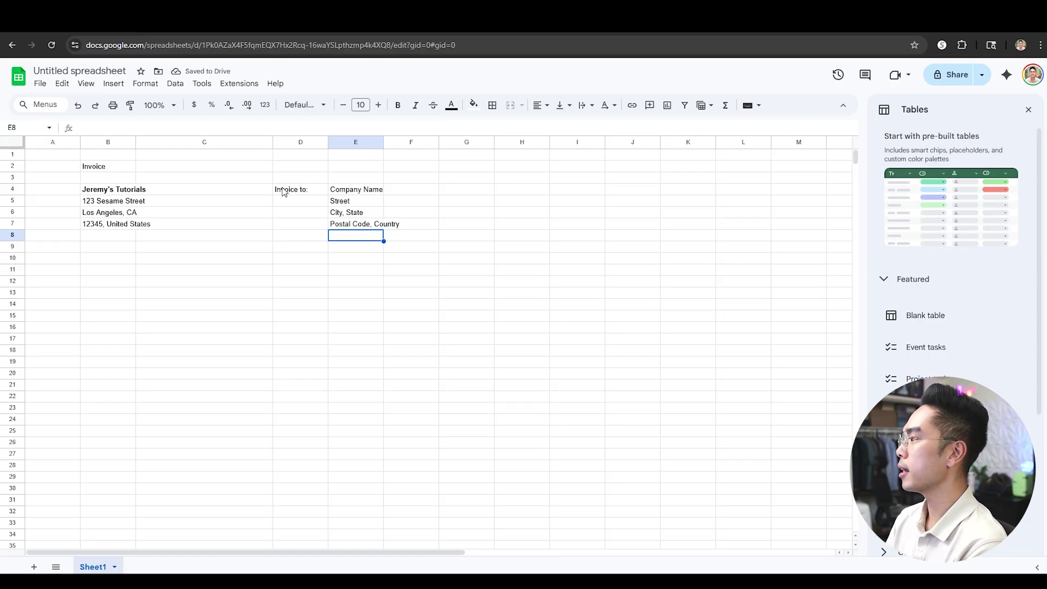
Step: Enter the labels "Invoice #" in cell G4 and "Invoice Date" in cell G6
click(488, 190)
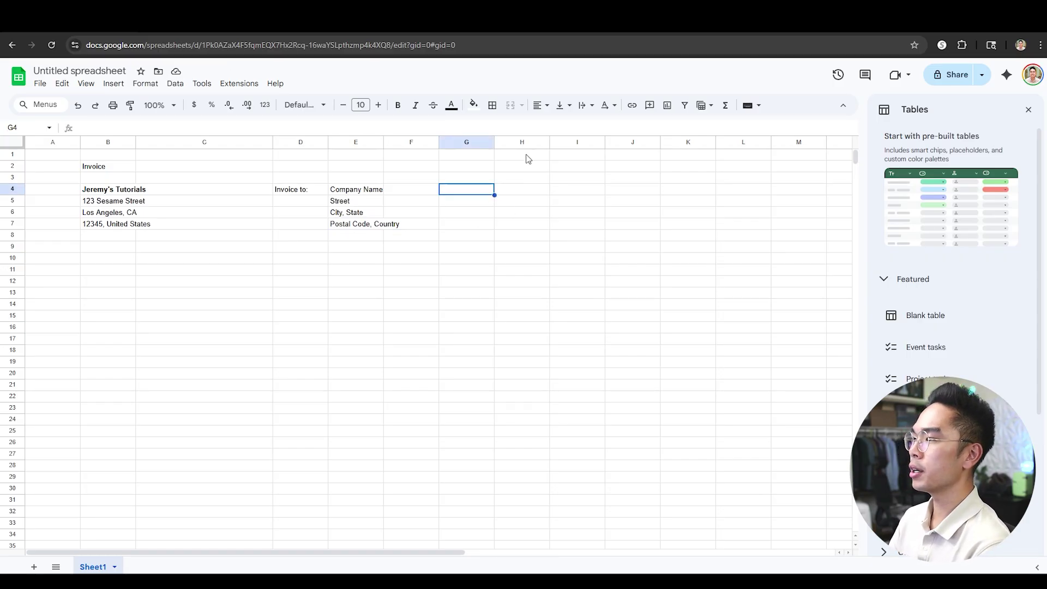
click(409, 194)
click(461, 188)
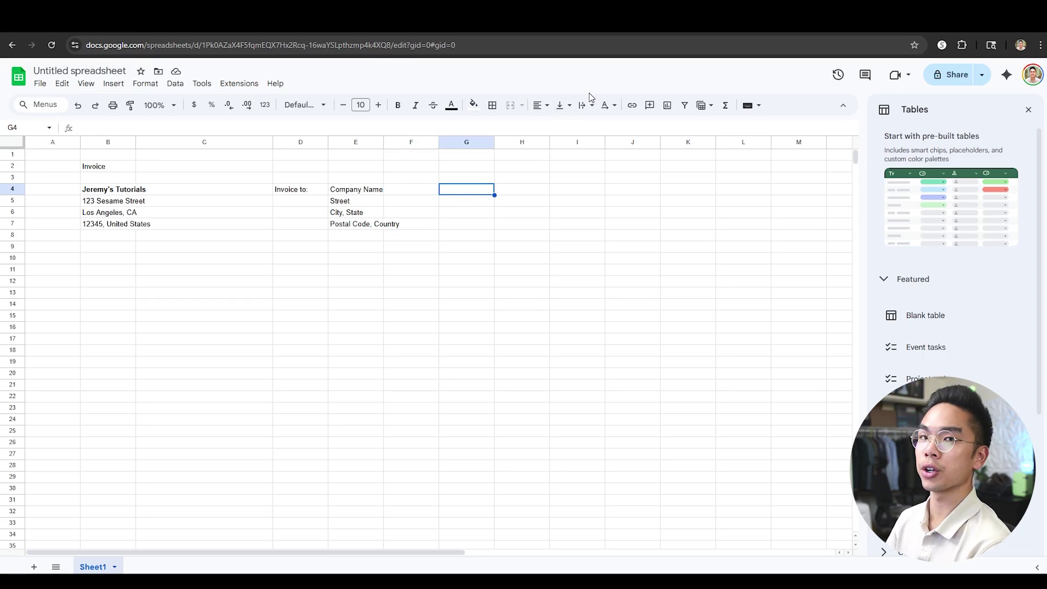
text(Invoice #)
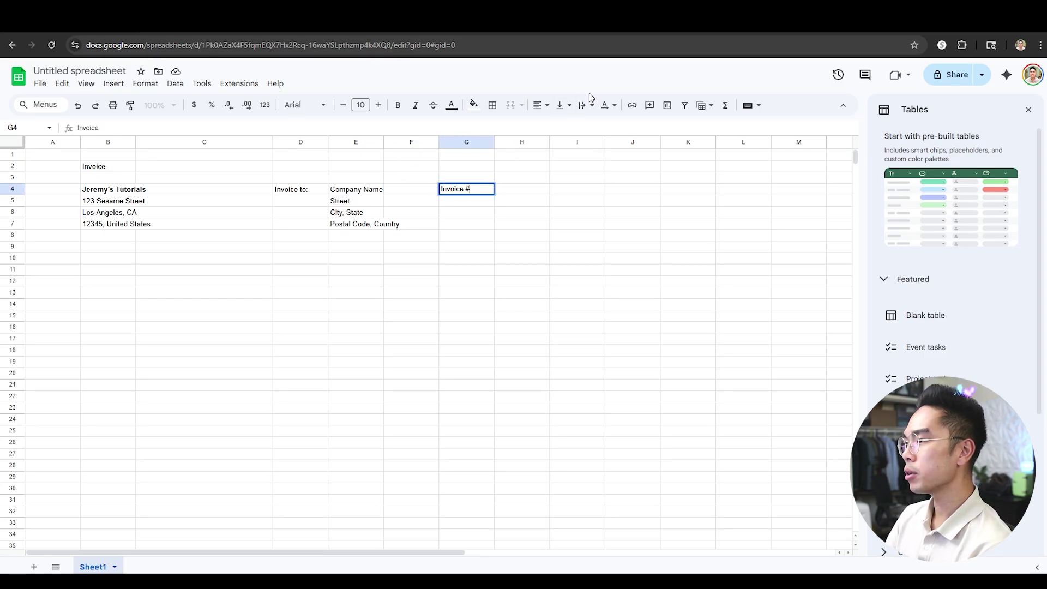
key(Return)
key(Down)
text(Date)
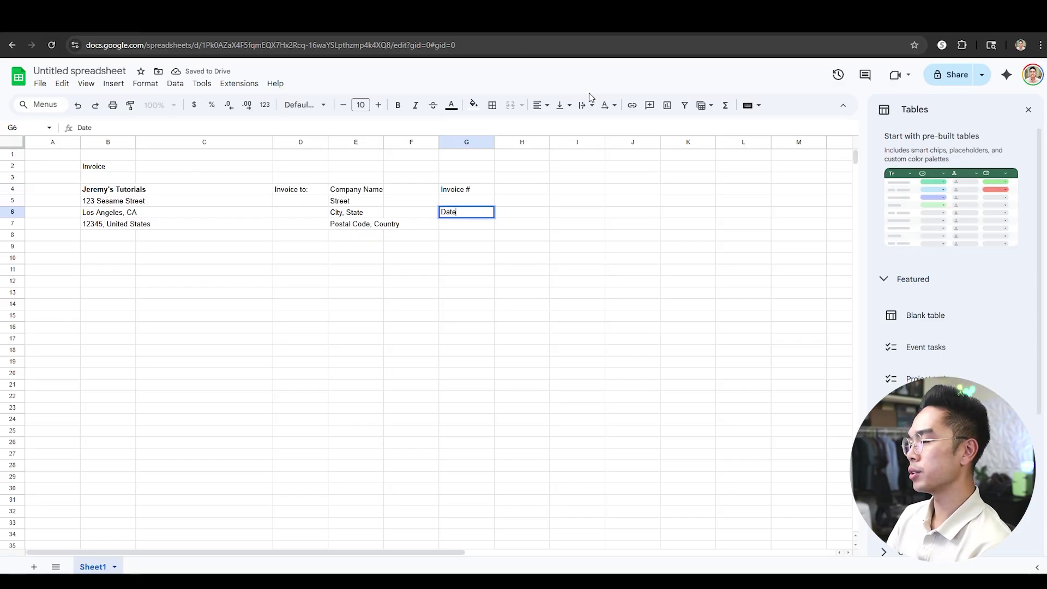
key(ctrl+a)
text(Invoice Date)
key(Return)
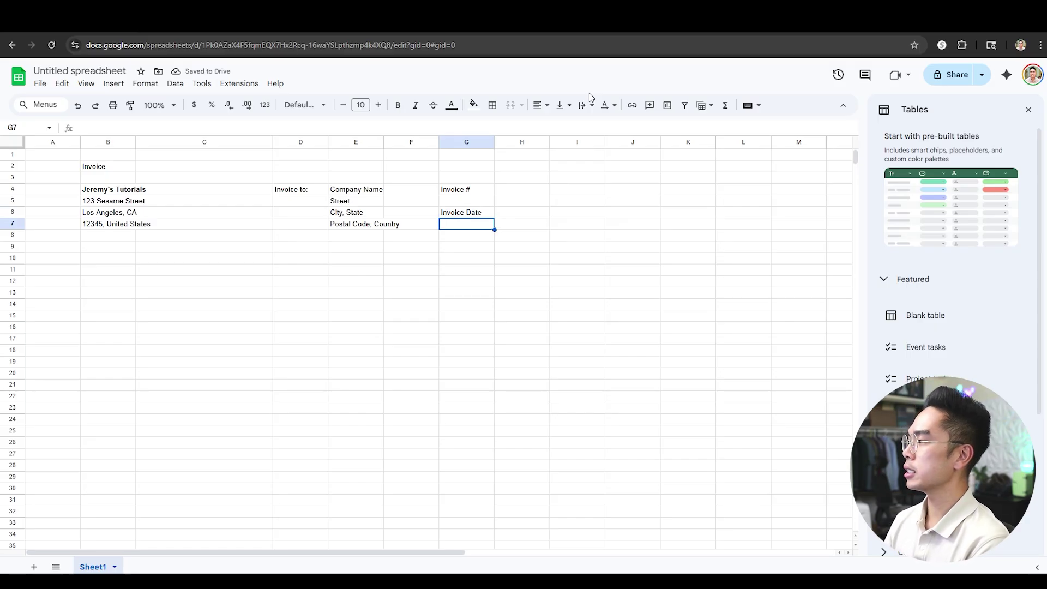
Step: Enter the column headers "Item" and "Description" in cells B9 and C9
click(131, 249)
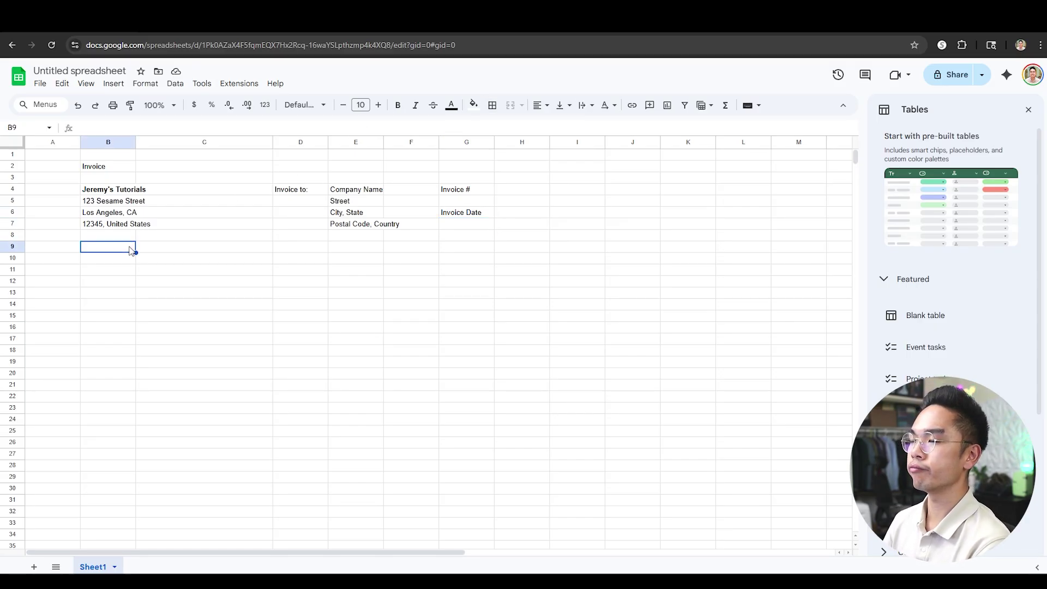
click(112, 259)
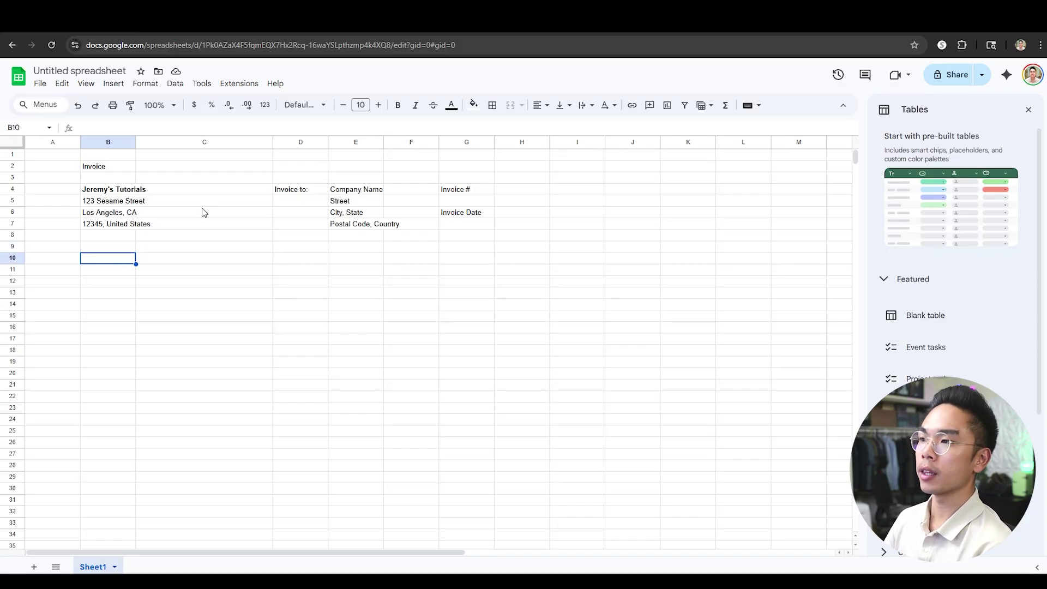
key(Up)
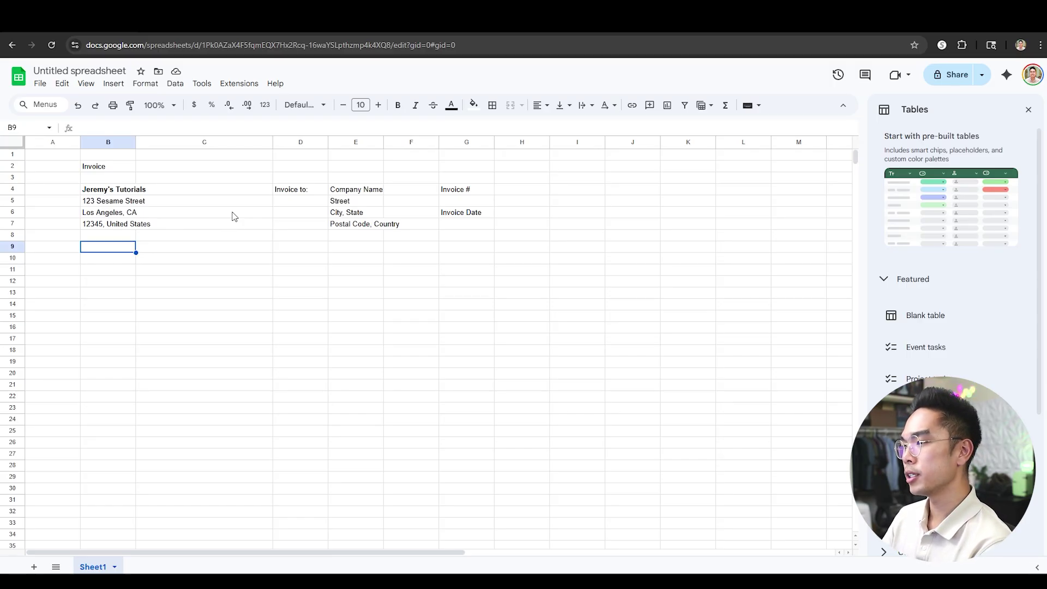
text(Item)
key(Return)
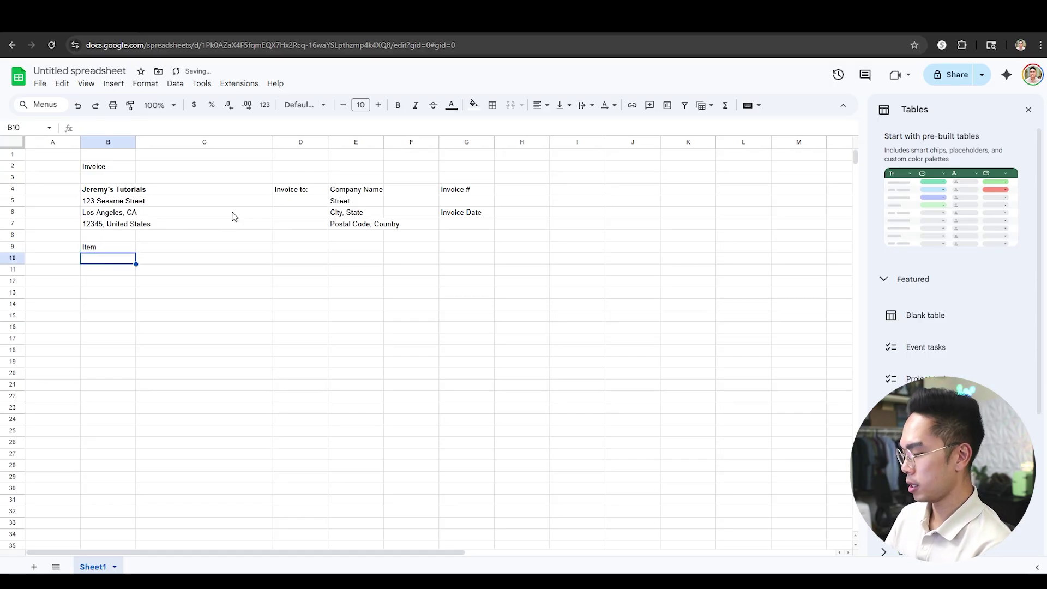
key(Up)
key(Right)
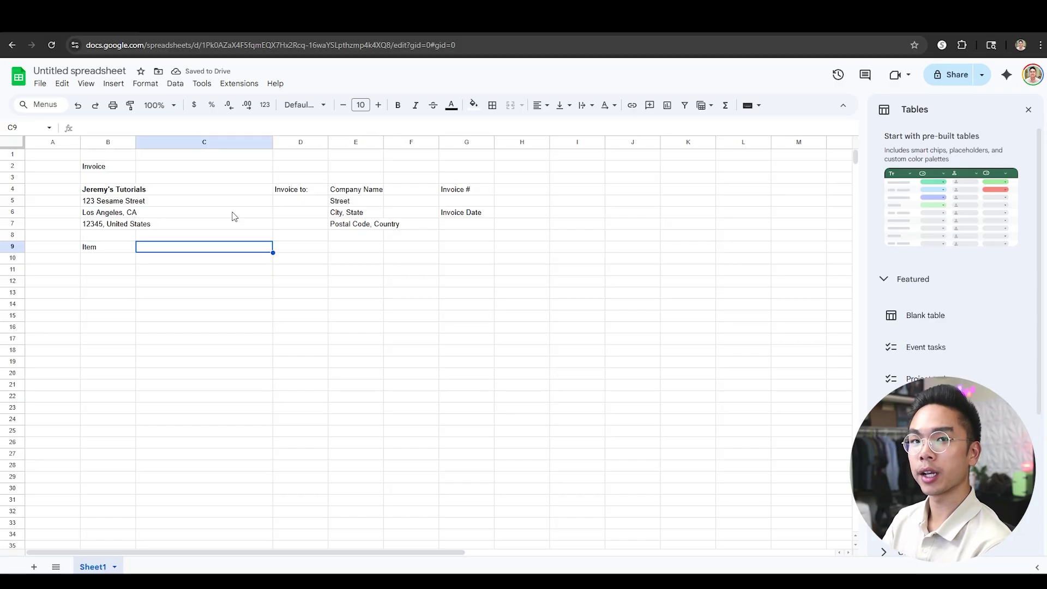
text(Description)
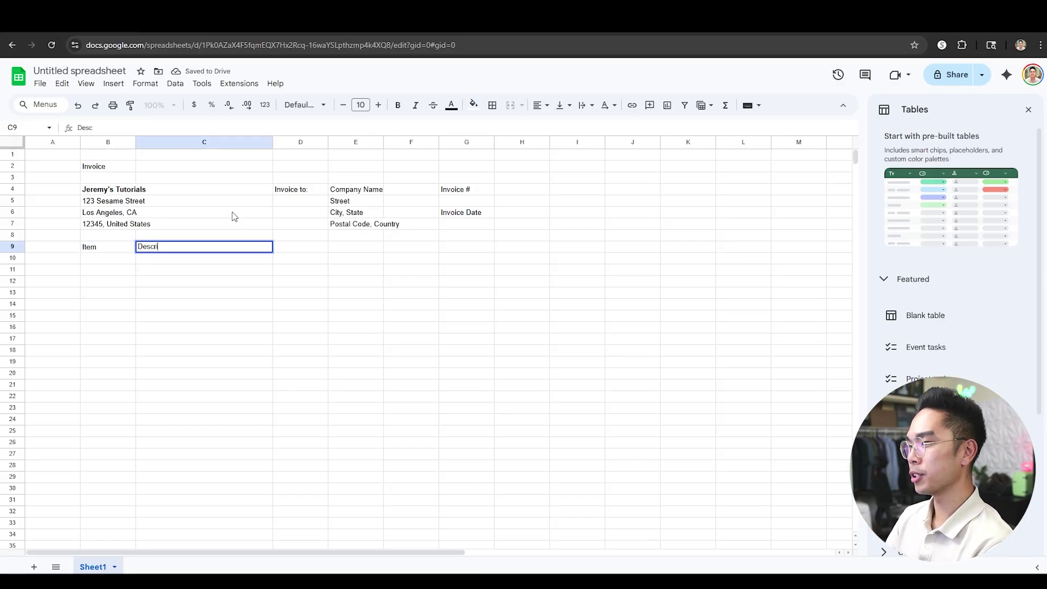
key(Tab)
Step: Enter the column headers "Quantity", "Price", "Tax" and "Amount" in cells D9 to G9
text(Quantity)
key(Tab)
text(Price)
key(Tab)
text(Tax)
key(Tab)
text(Amount)
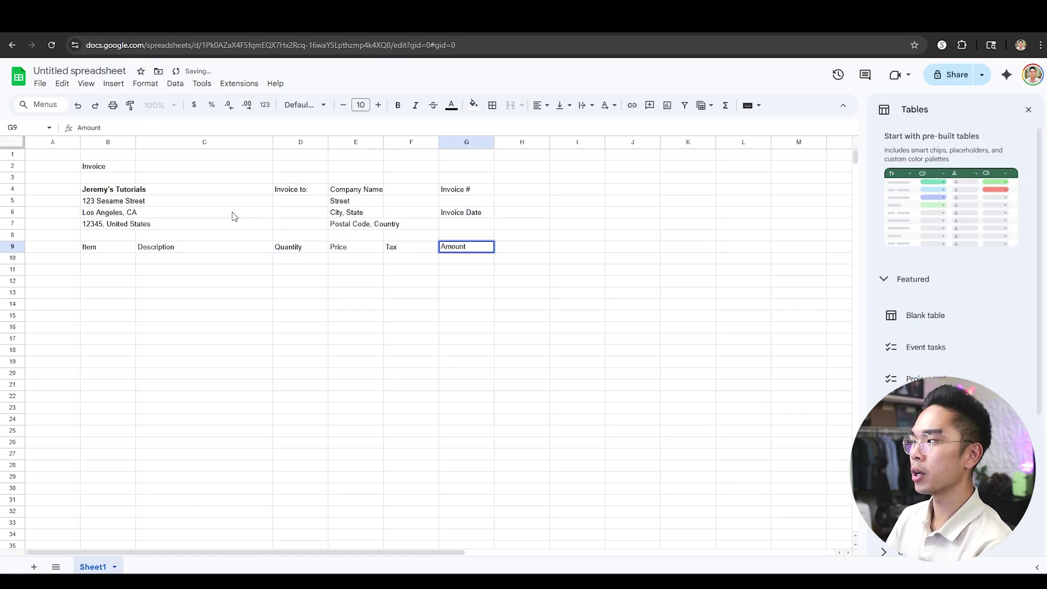
key(Tab)
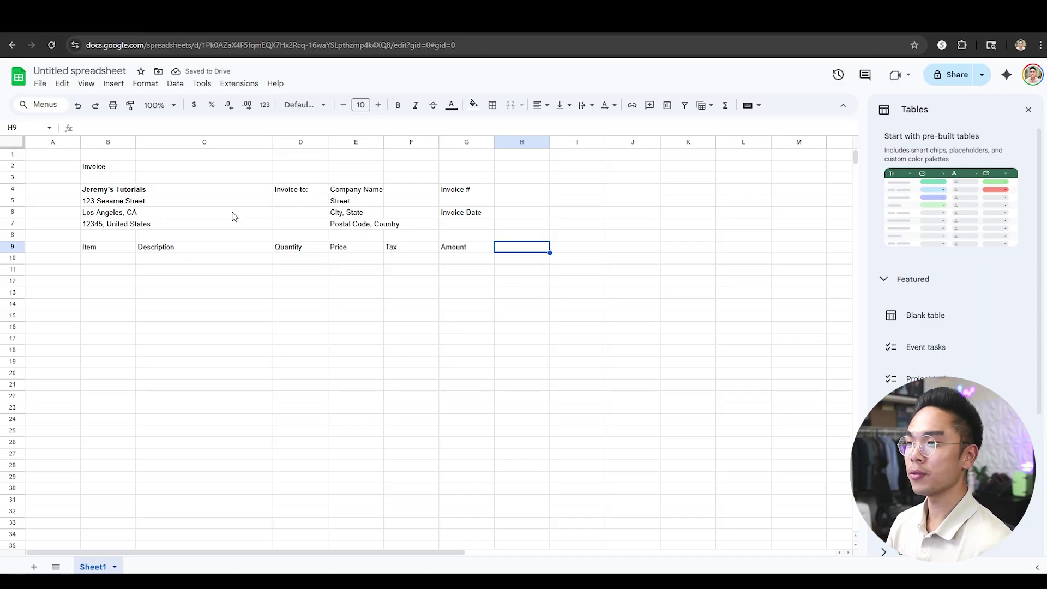
click(114, 275)
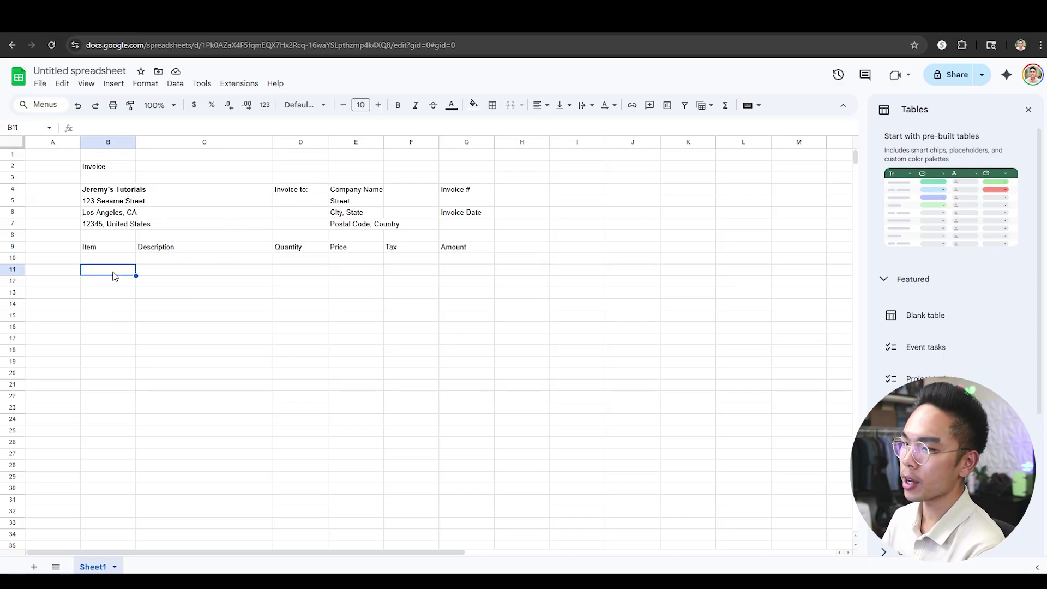
click(146, 272)
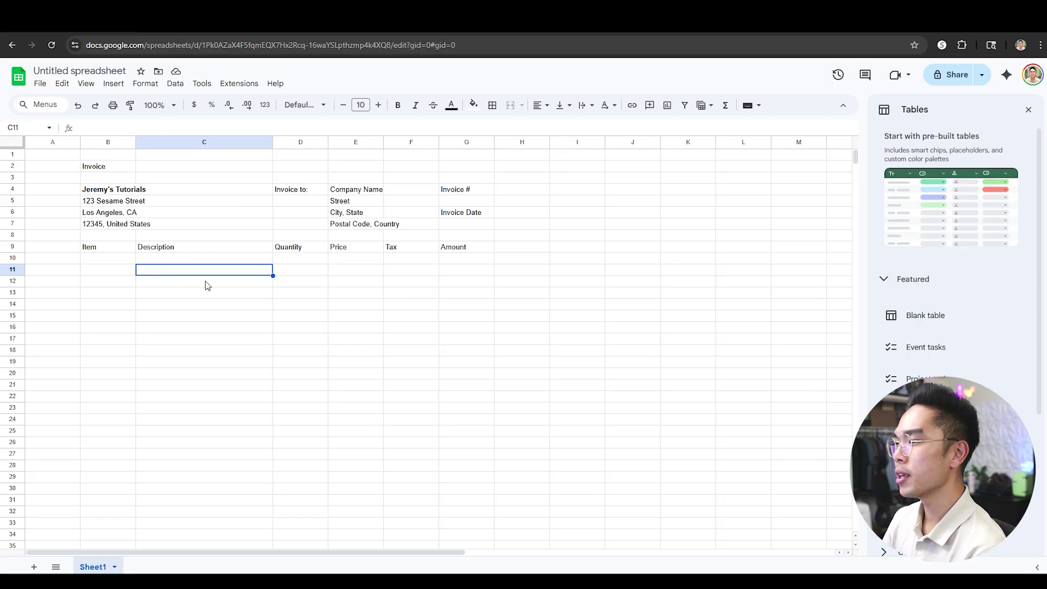
click(294, 271)
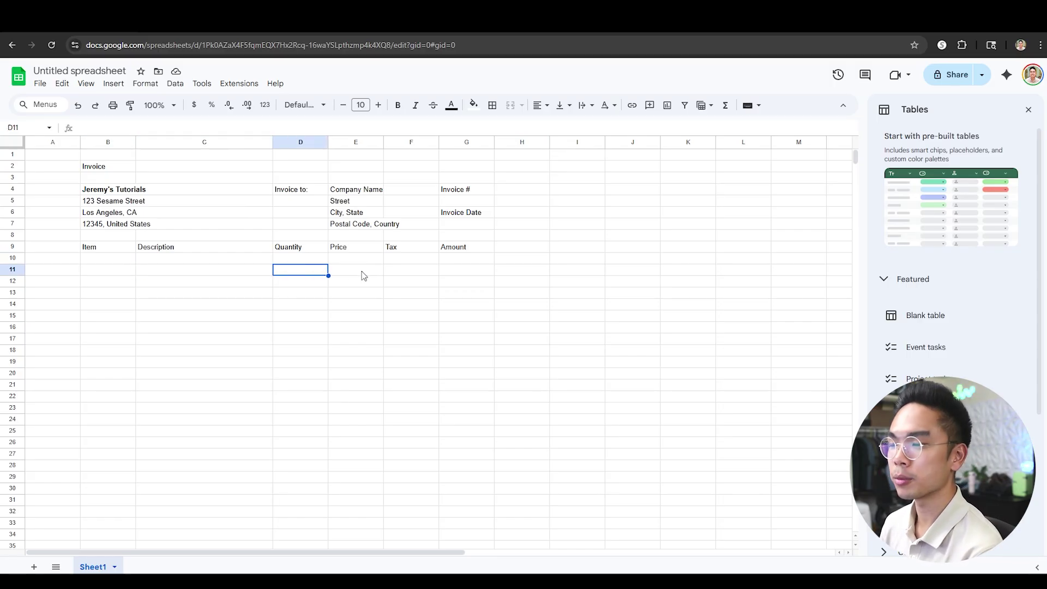
click(364, 275)
click(419, 275)
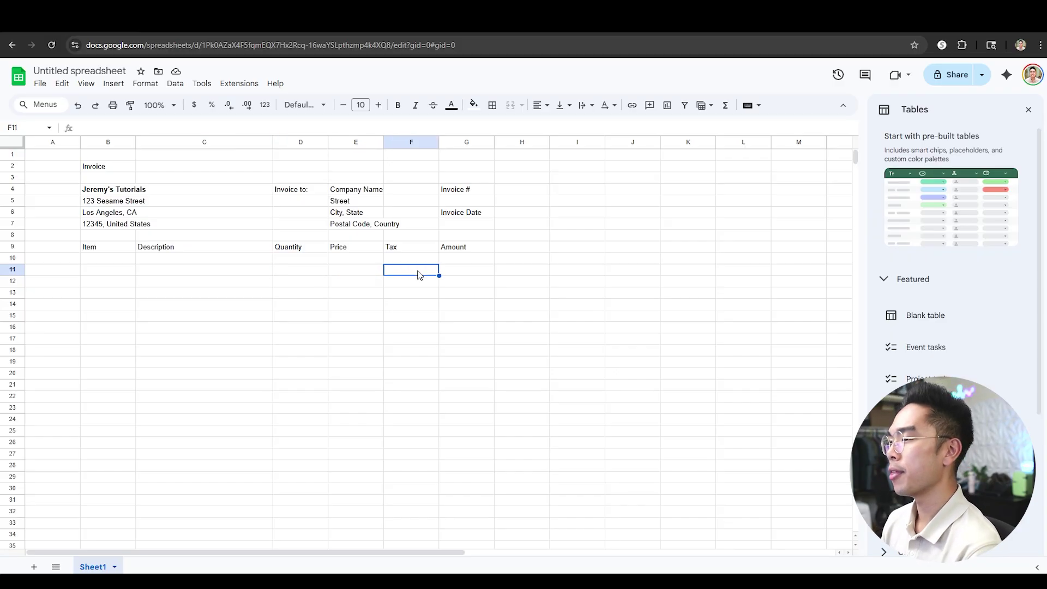
Step: Format the Price column E and the Amount column G as currency
click(350, 141)
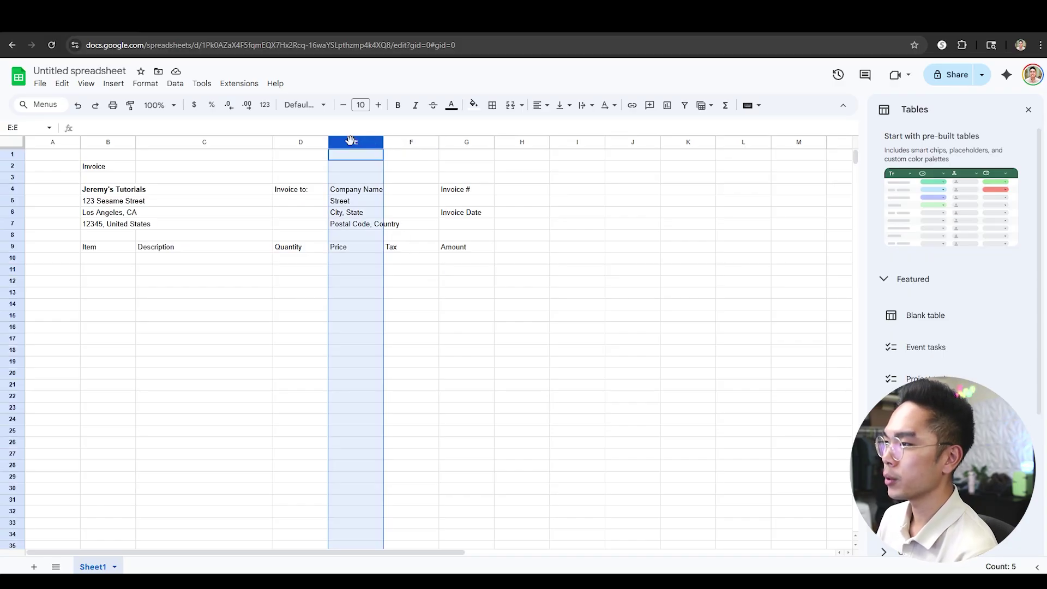
click(196, 107)
click(473, 143)
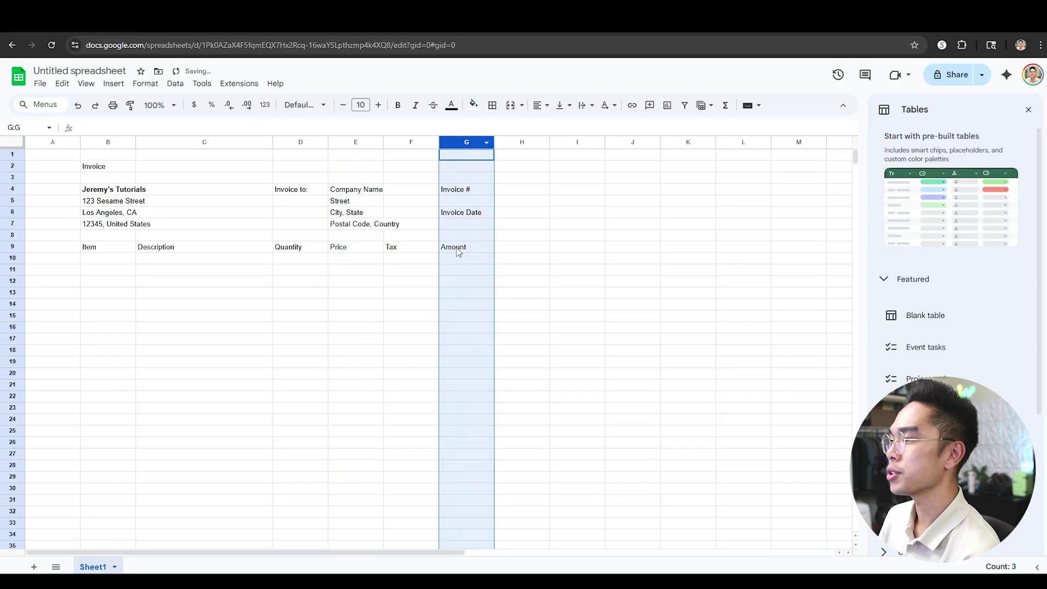
click(194, 106)
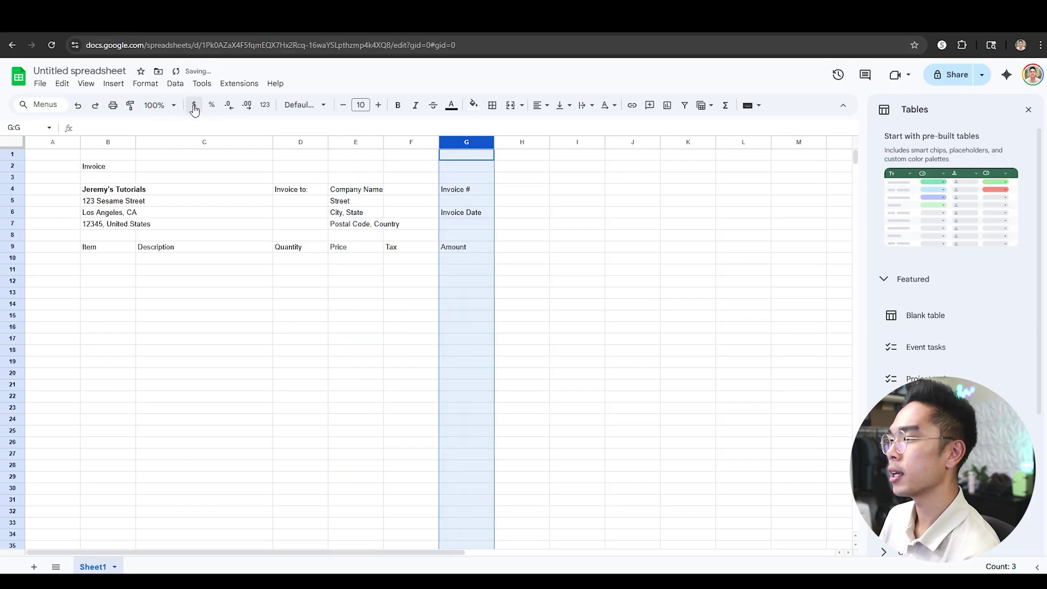
Step: Test the Price column's currency format by entering 20 in cell E11, and clear the cell again
click(345, 260)
click(357, 270)
text(20)
key(Return)
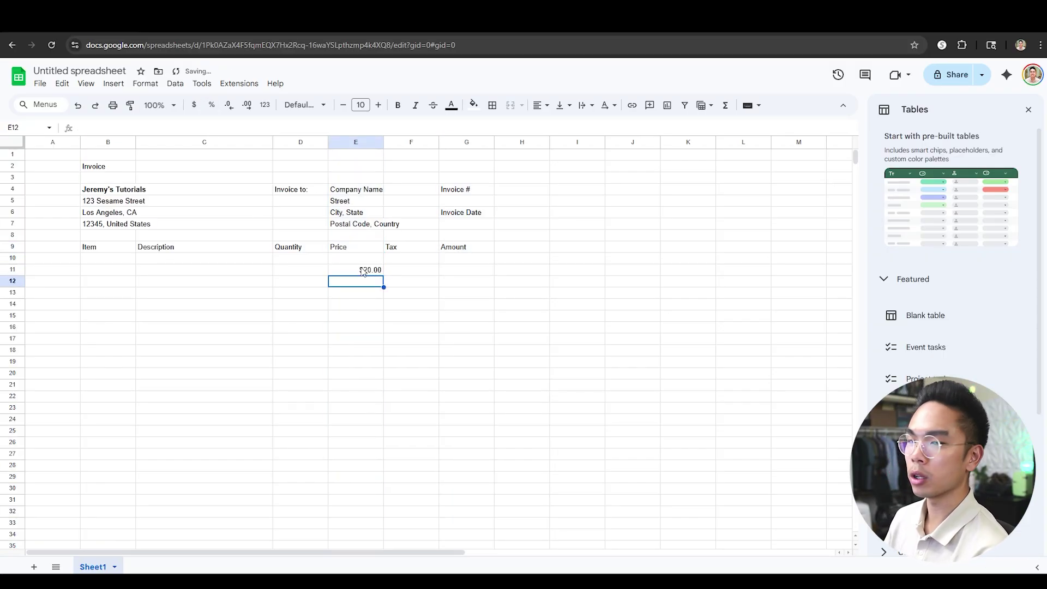
key(Up)
key(Delete)
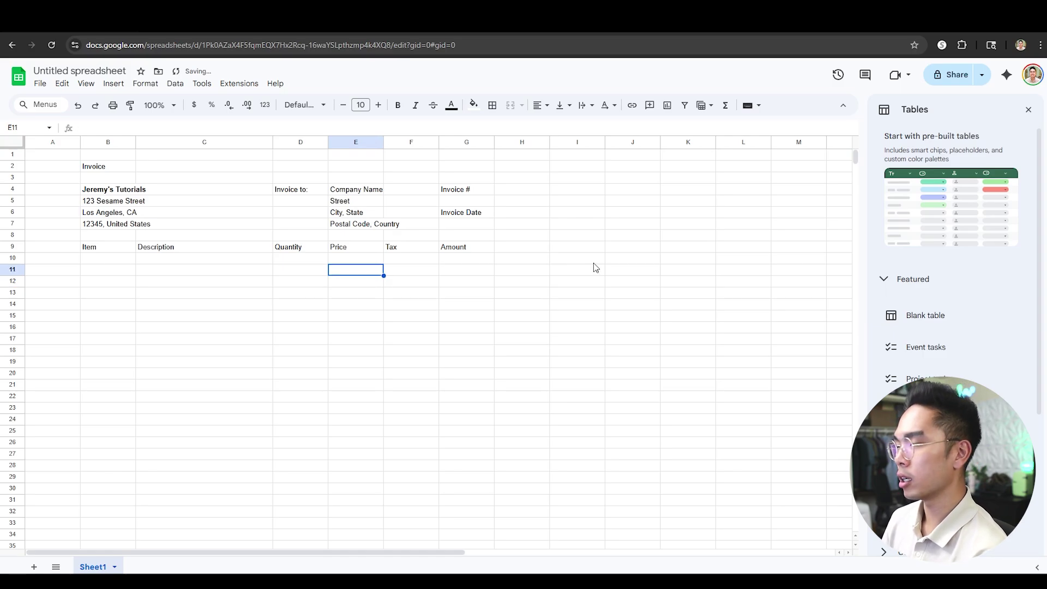
Step: Format the Tax column F as a percentage and make the headers in B9 to G9 bold
click(407, 140)
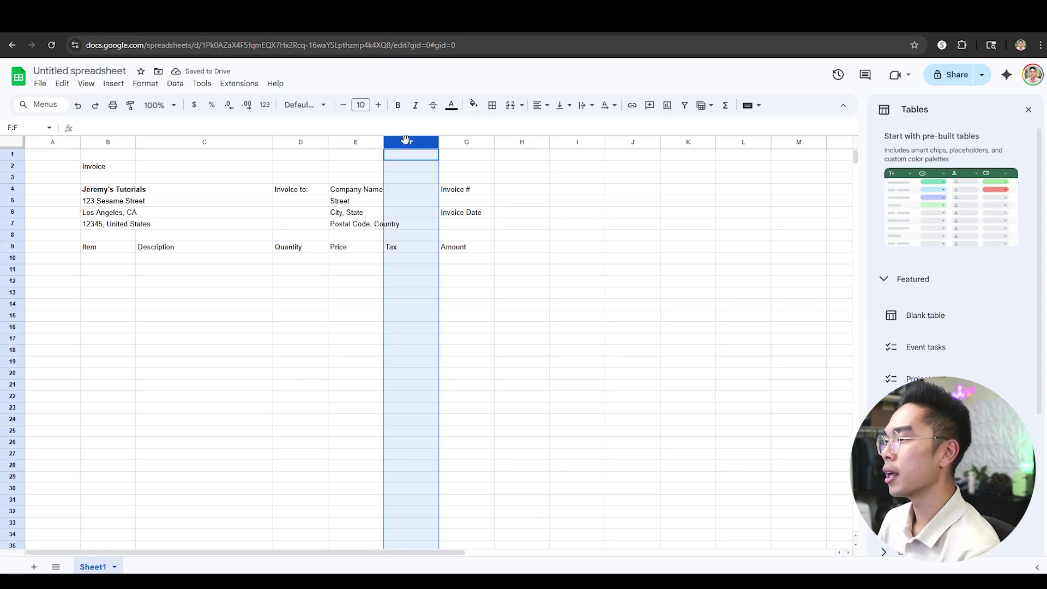
click(212, 106)
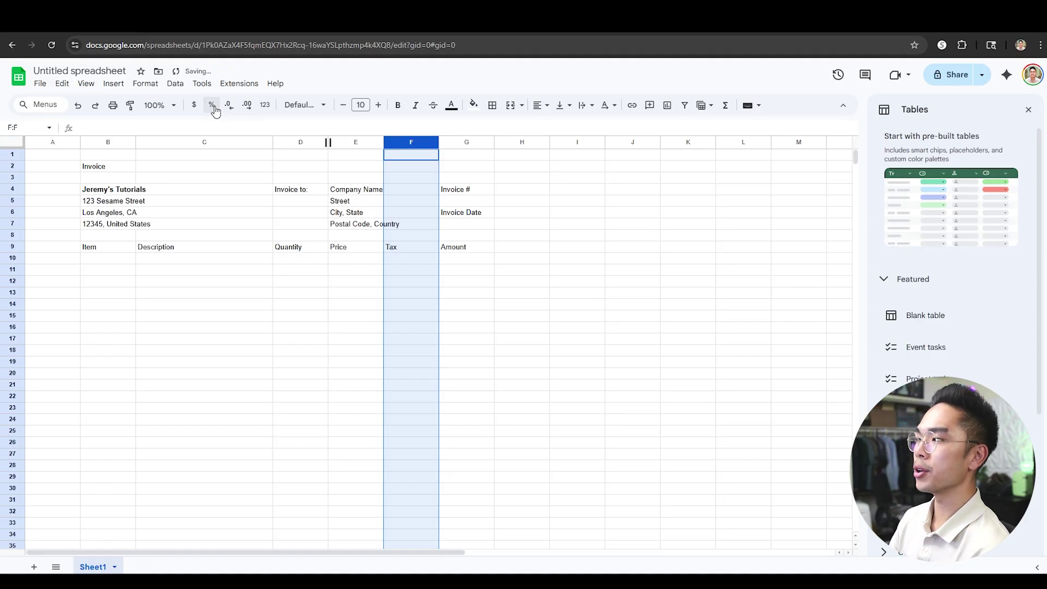
drag(120, 248, 446, 253)
key(ctrl+b)
click(512, 307)
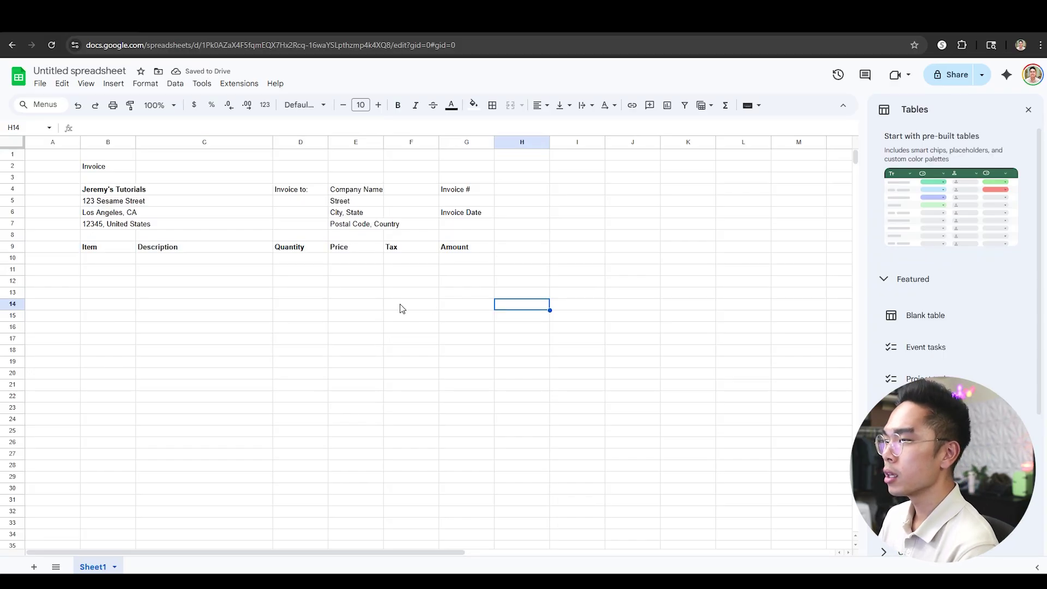
Step: Set the height of rows 11 to 26 to 30 pixels
click(455, 271)
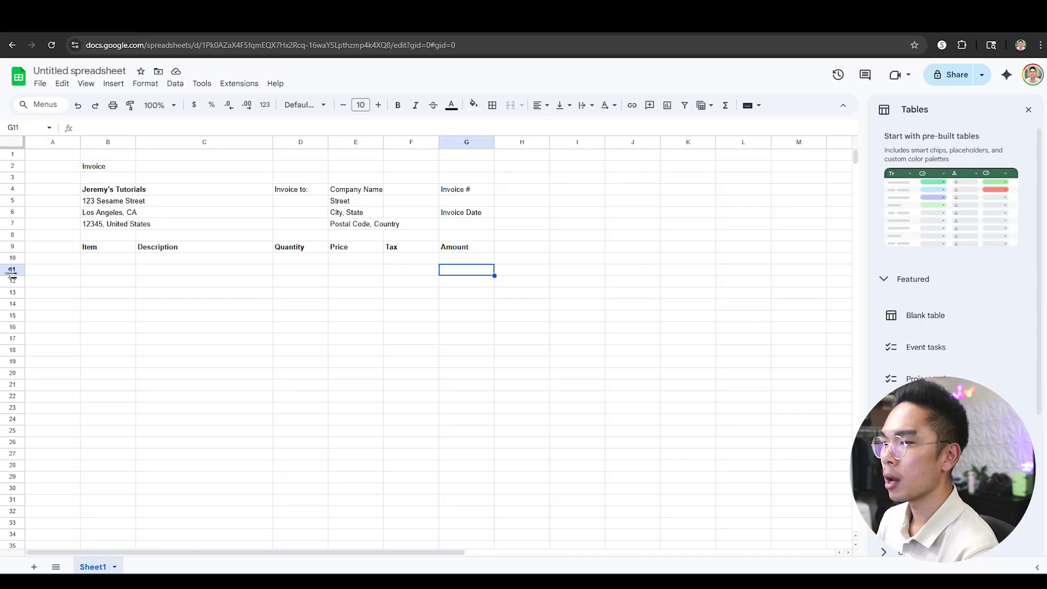
drag(12, 269, 20, 421)
drag(18, 433, 20, 438)
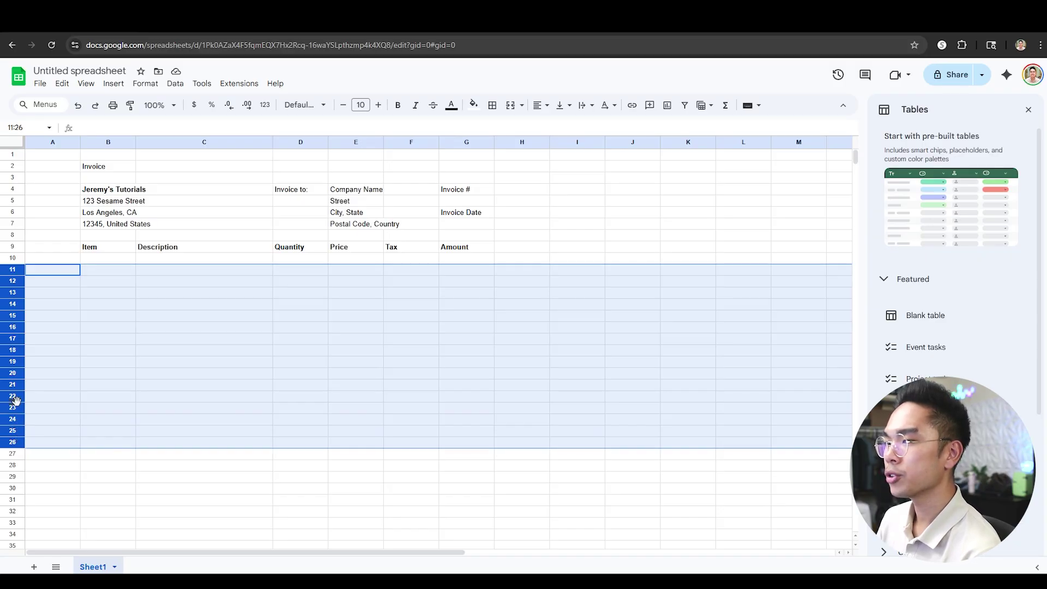
right_click(19, 401)
click(70, 288)
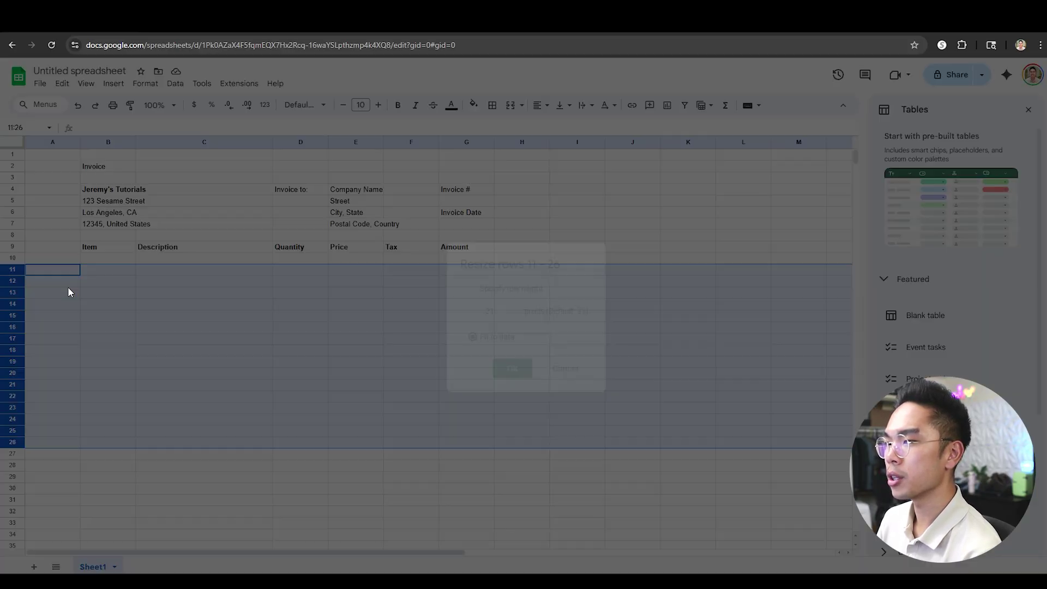
click(501, 312)
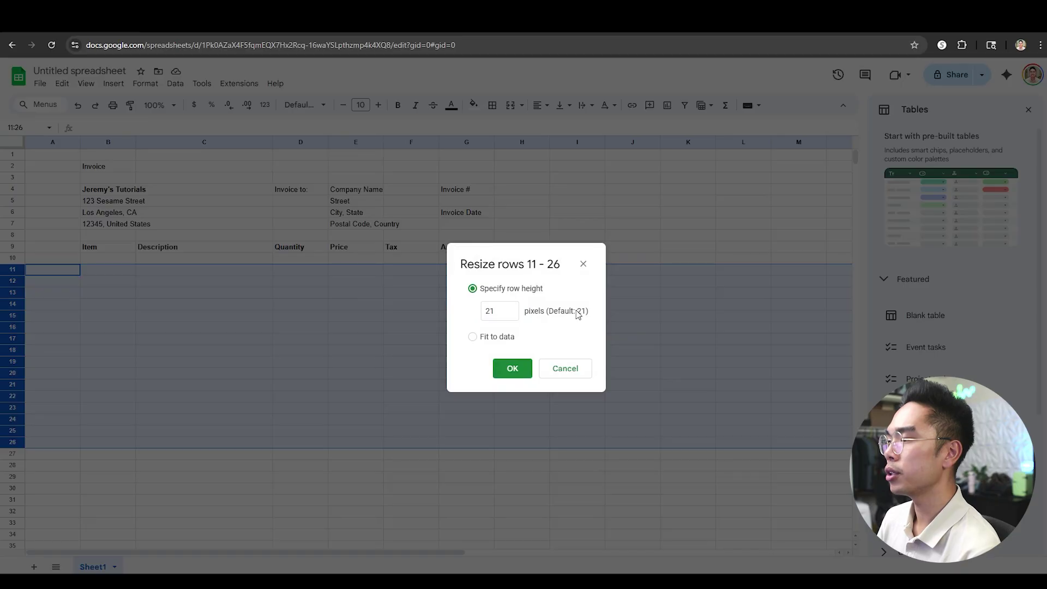
double_click(509, 315)
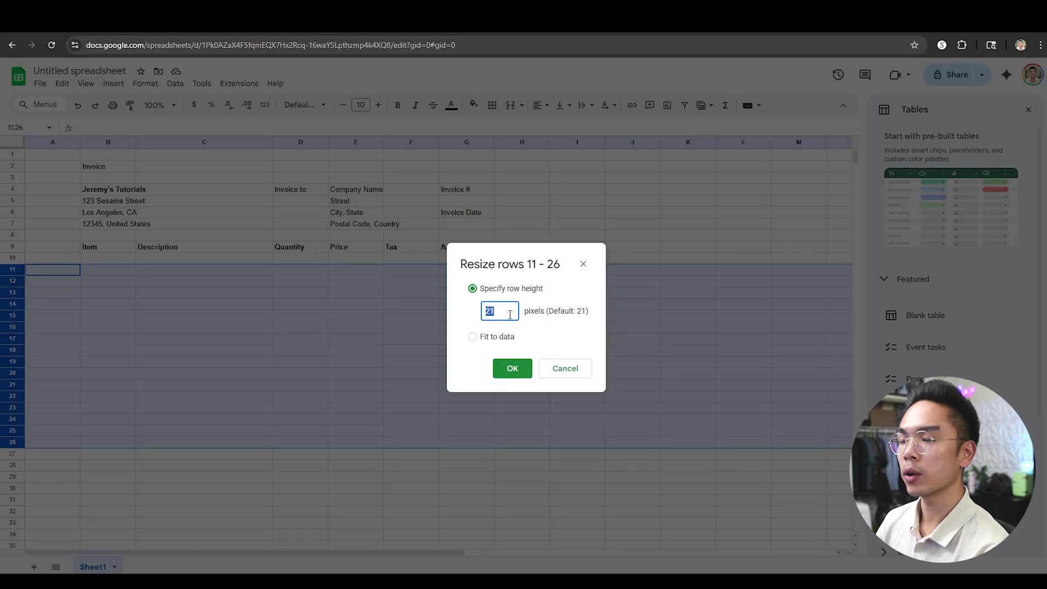
text(30)
key(Return)
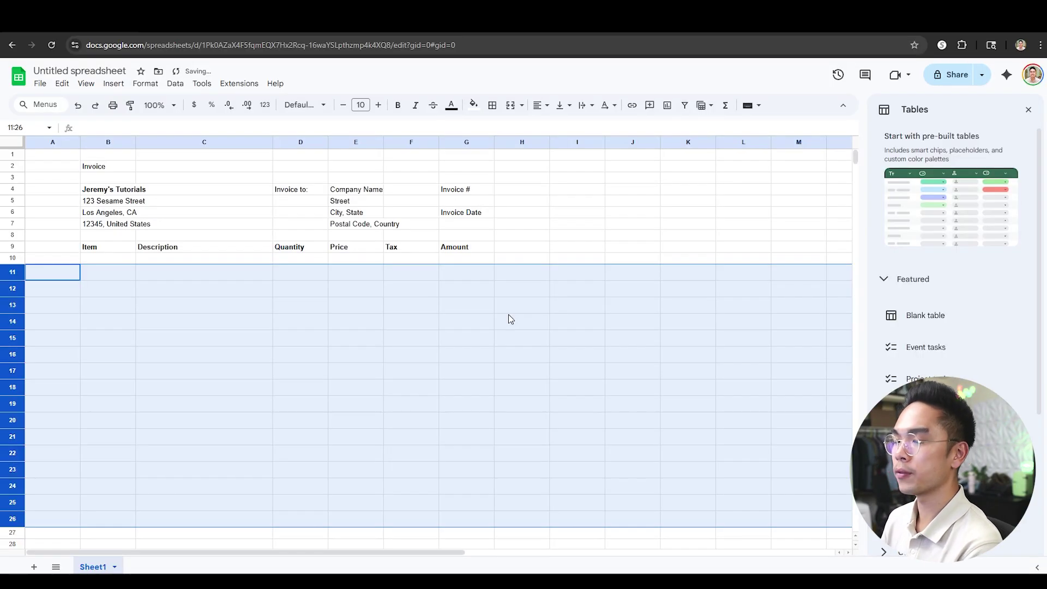
Step: Enter the formula =D11*E11*(1+F11) in cell G11 to calculate the first line item's amount including tax
click(480, 279)
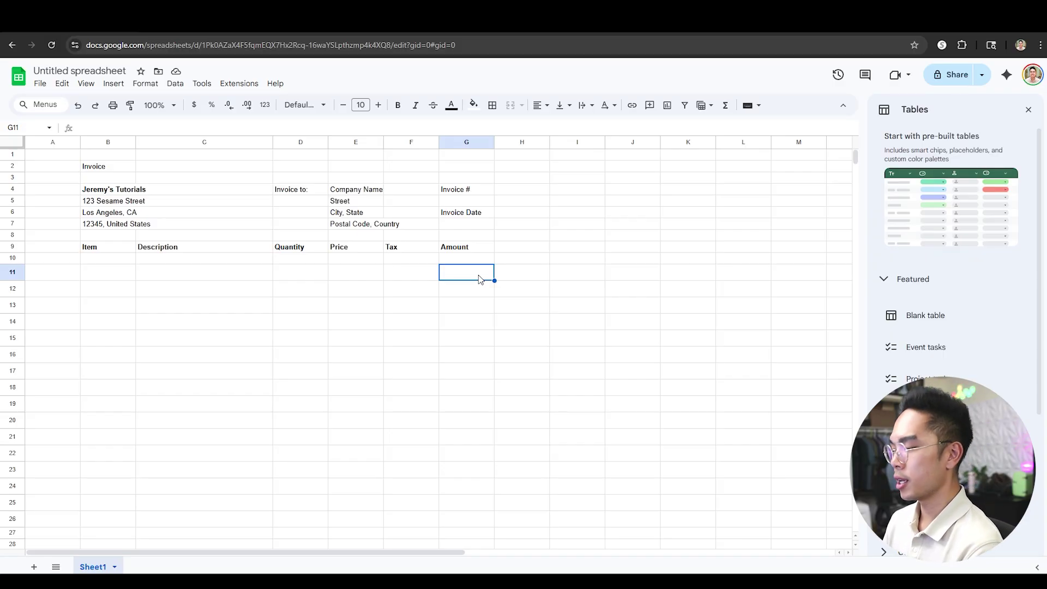
text(=)
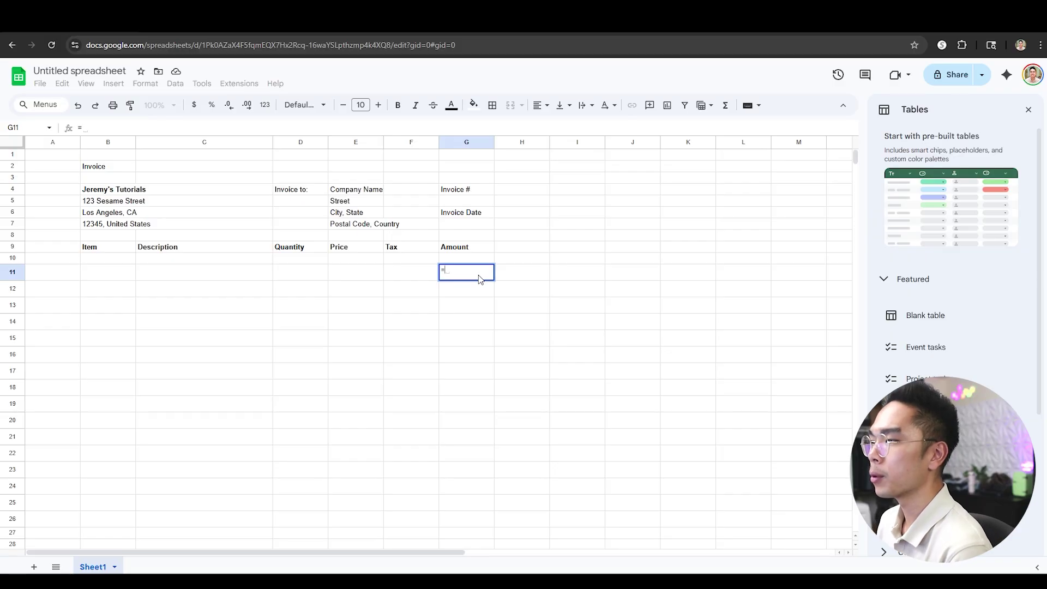
click(308, 277)
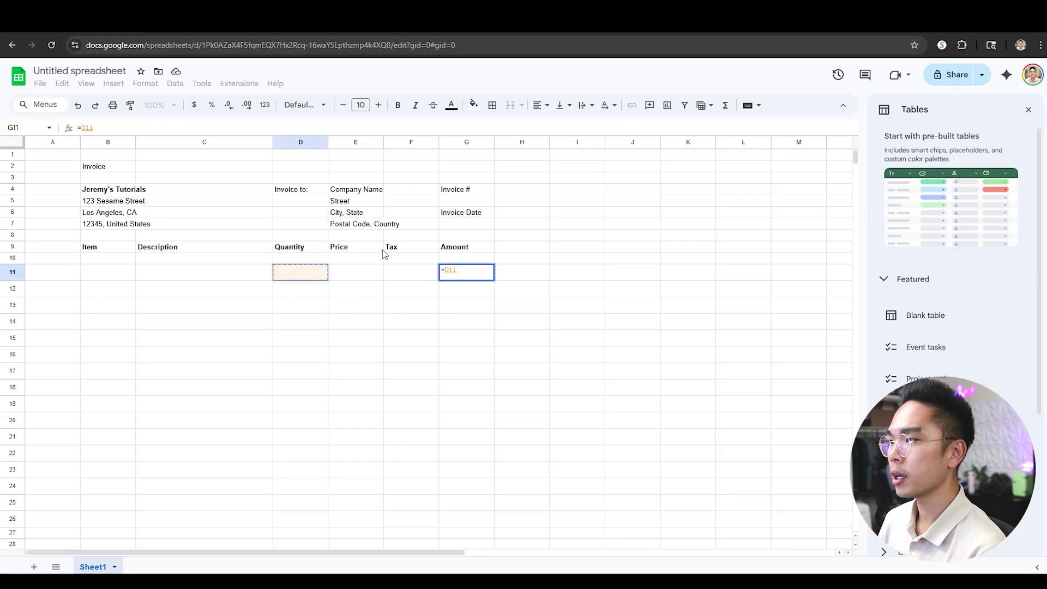
text(*)
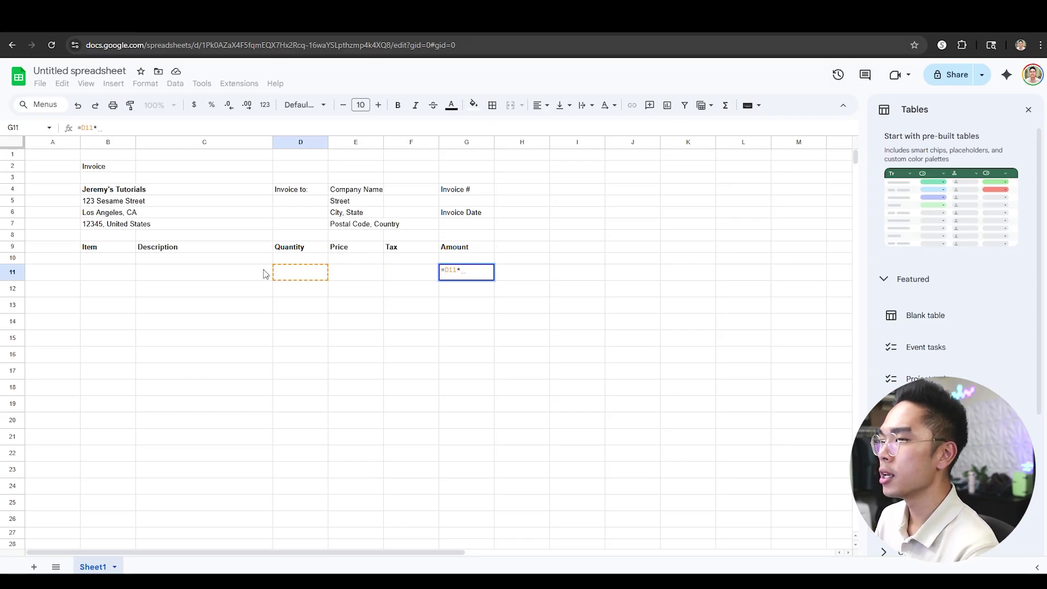
click(349, 276)
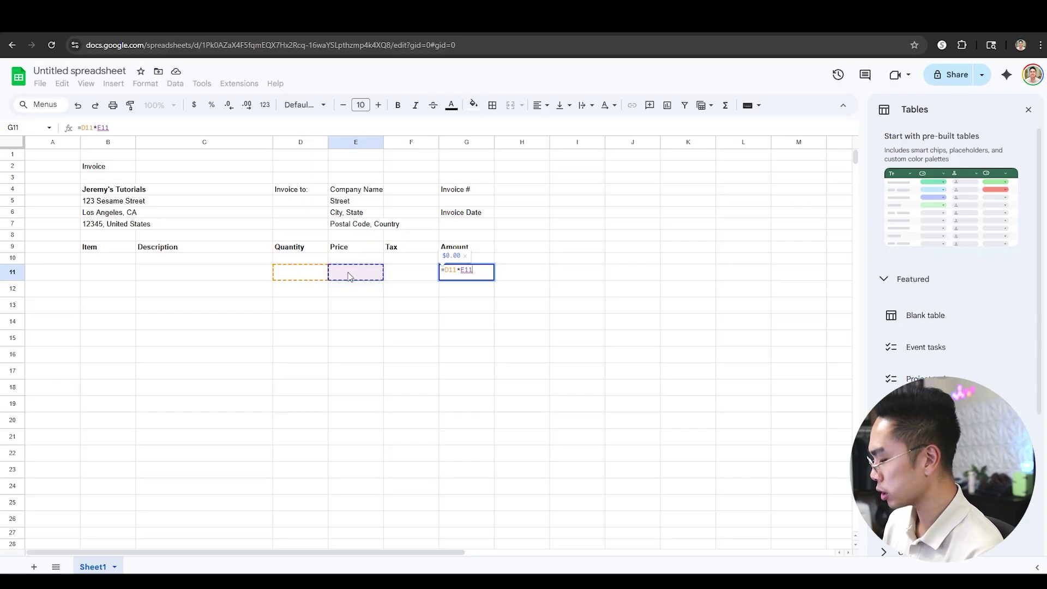
text(*)
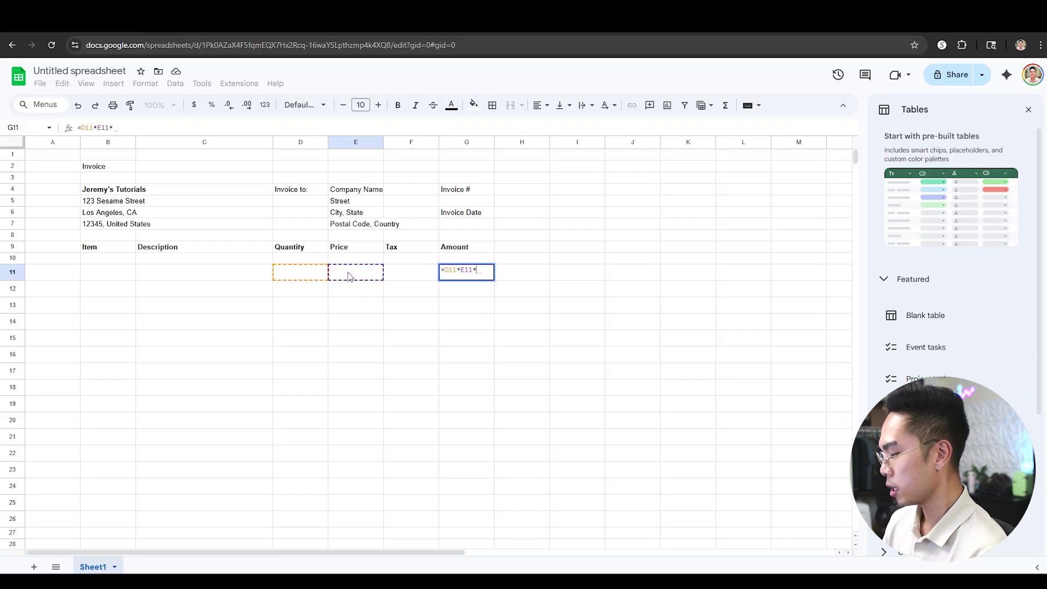
text((1)
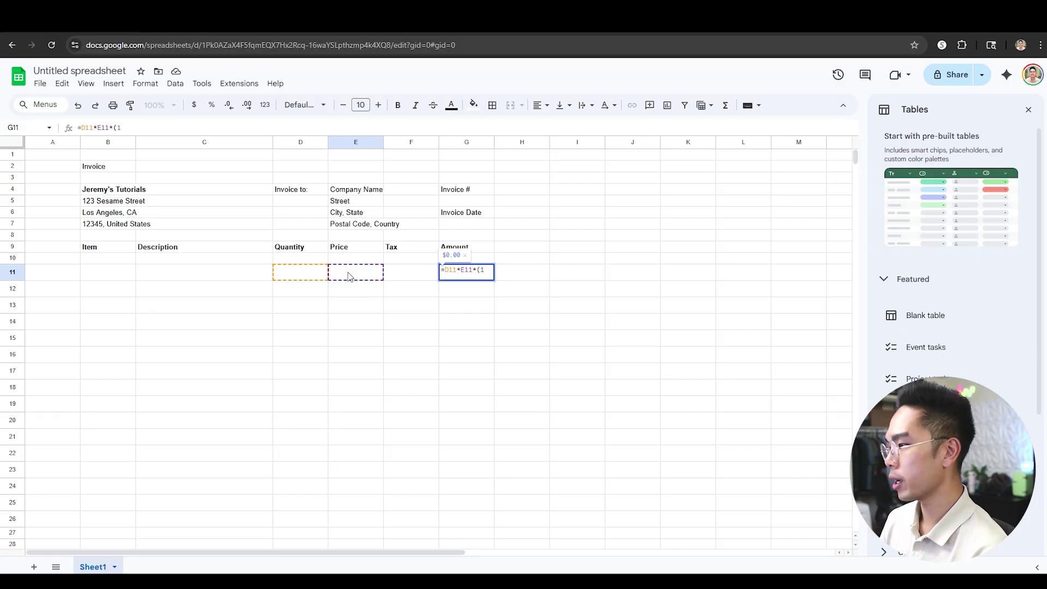
text(+)
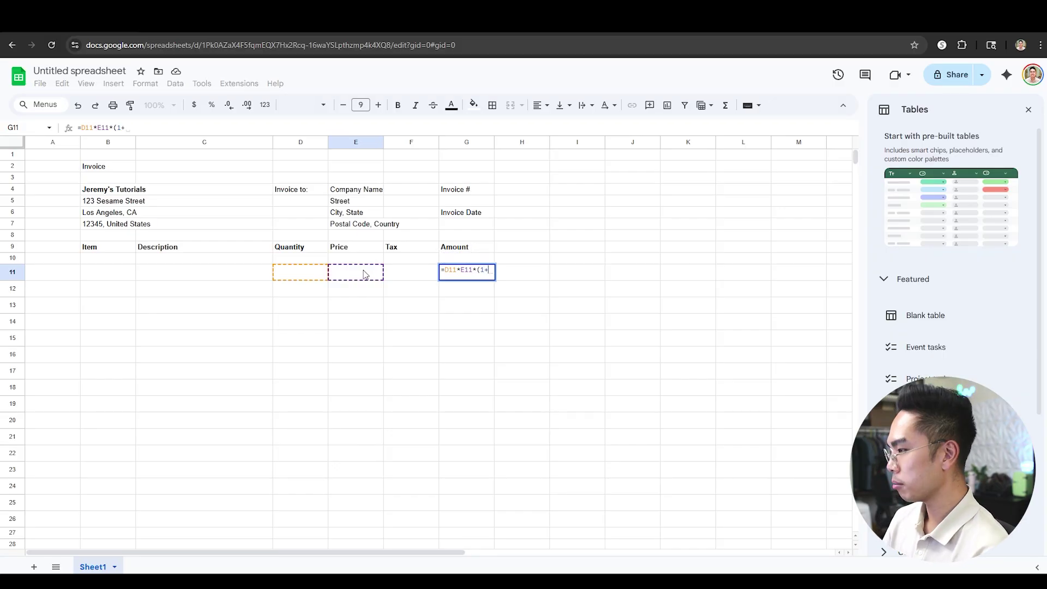
click(418, 275)
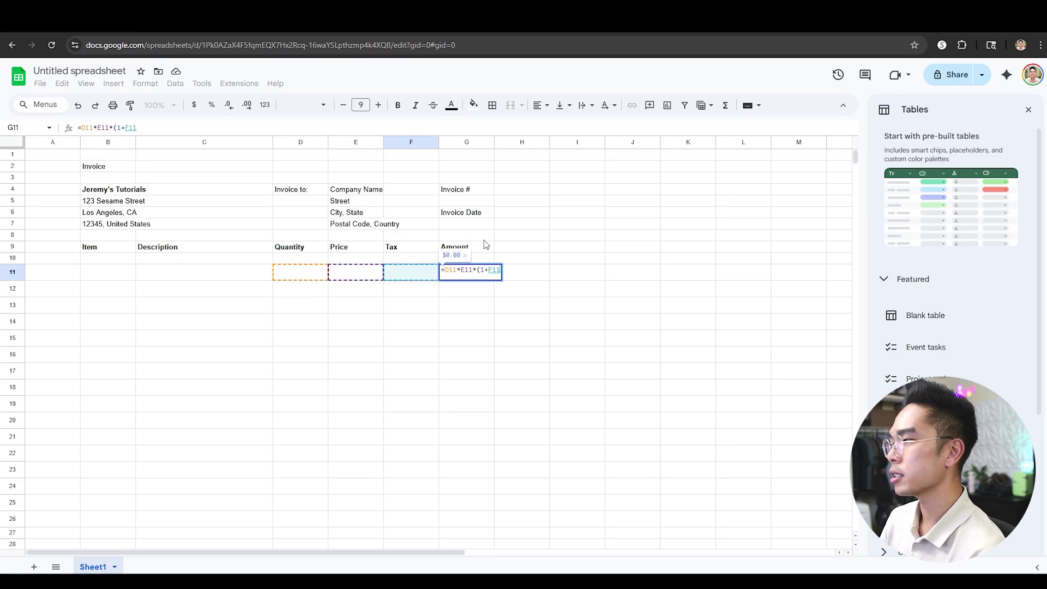
text())
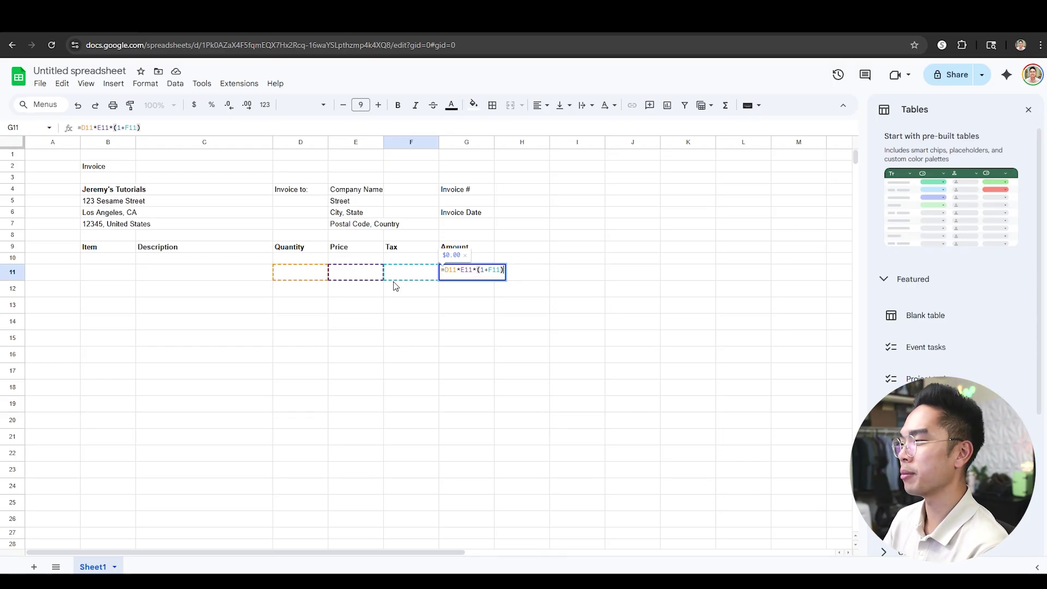
key(Return)
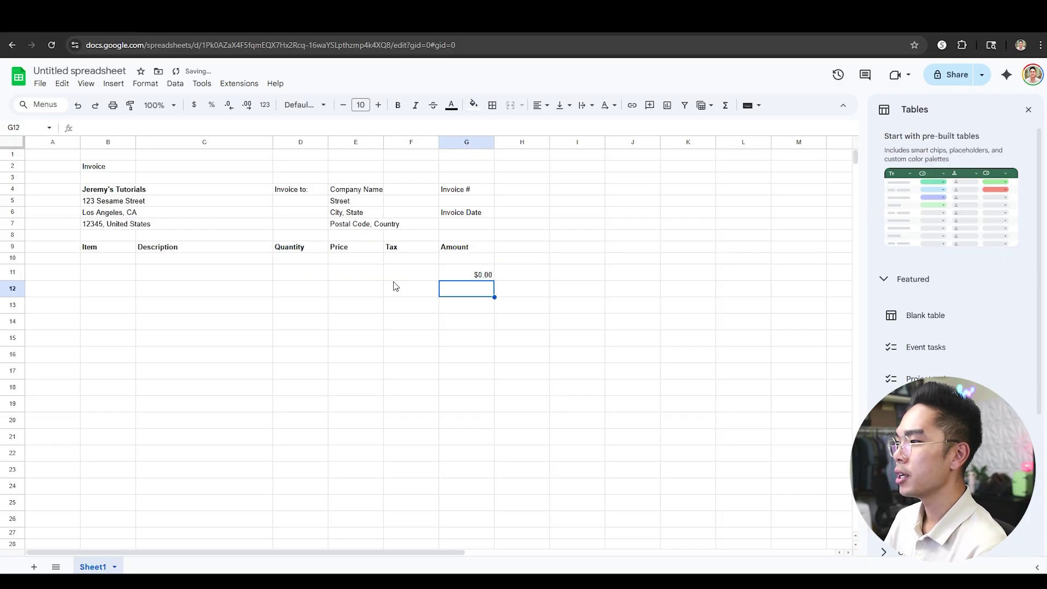
Step: Fill the Amount formula from G11 down through G26
click(467, 278)
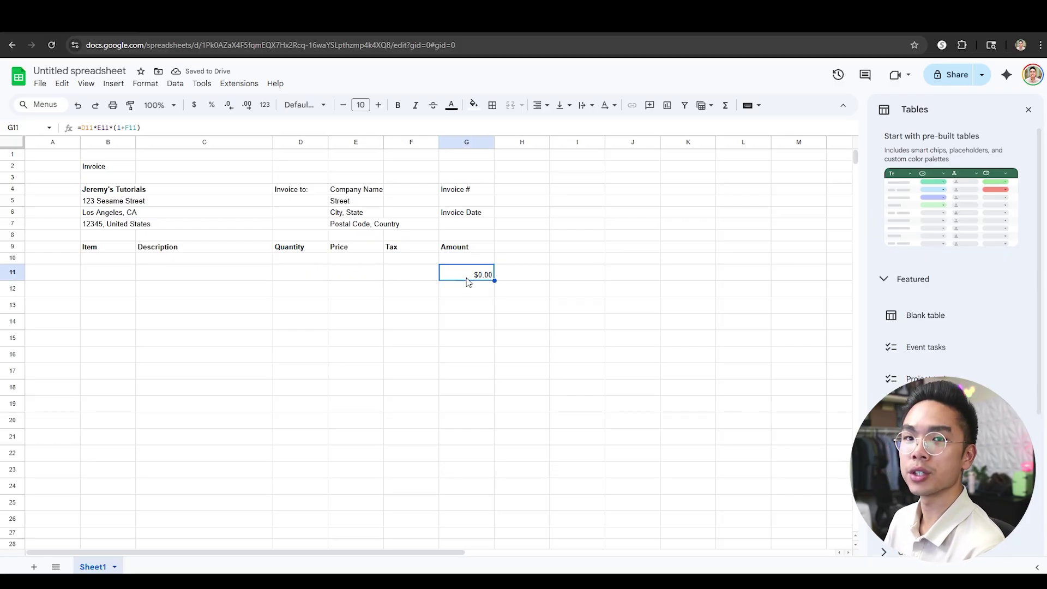
drag(494, 280, 491, 525)
click(126, 522)
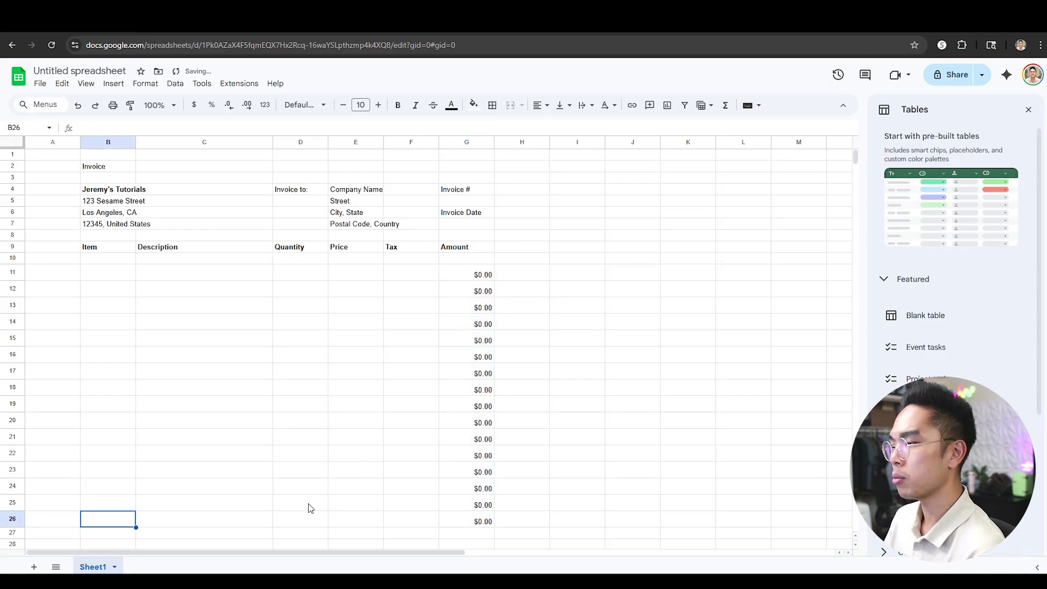
click(476, 277)
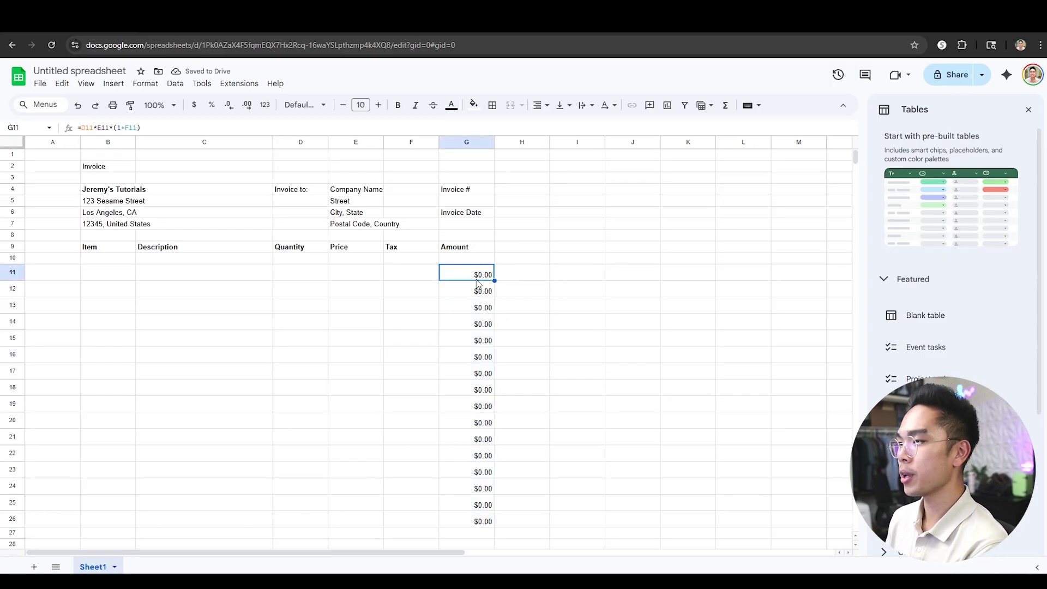
Step: Test row 11 with item "Leather Boots", description "Nice leather boots made for winter", quantity 5 and price 20, and check its amount
click(106, 275)
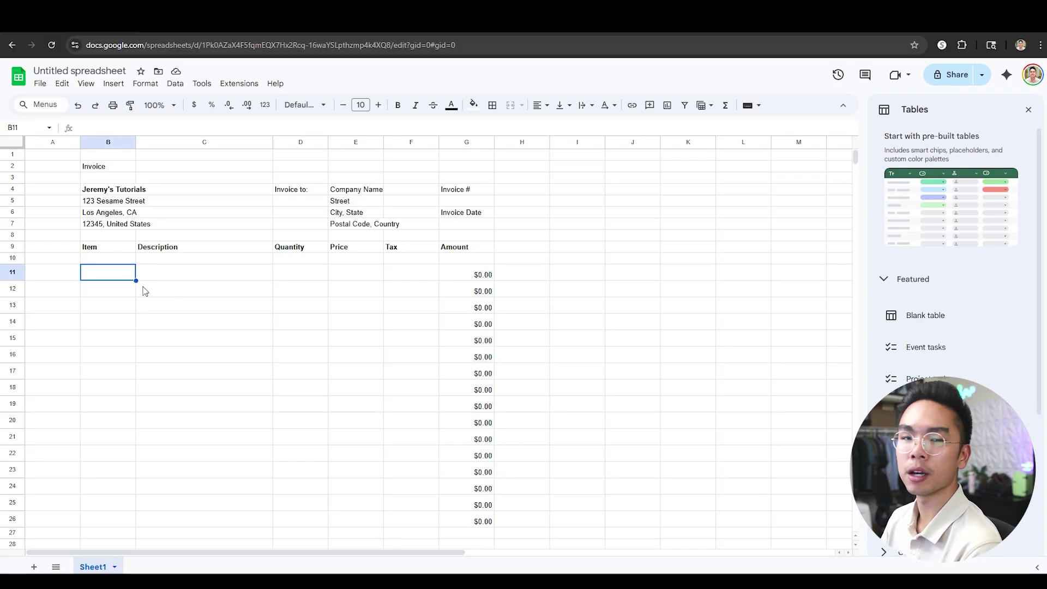
text(Leather Boots)
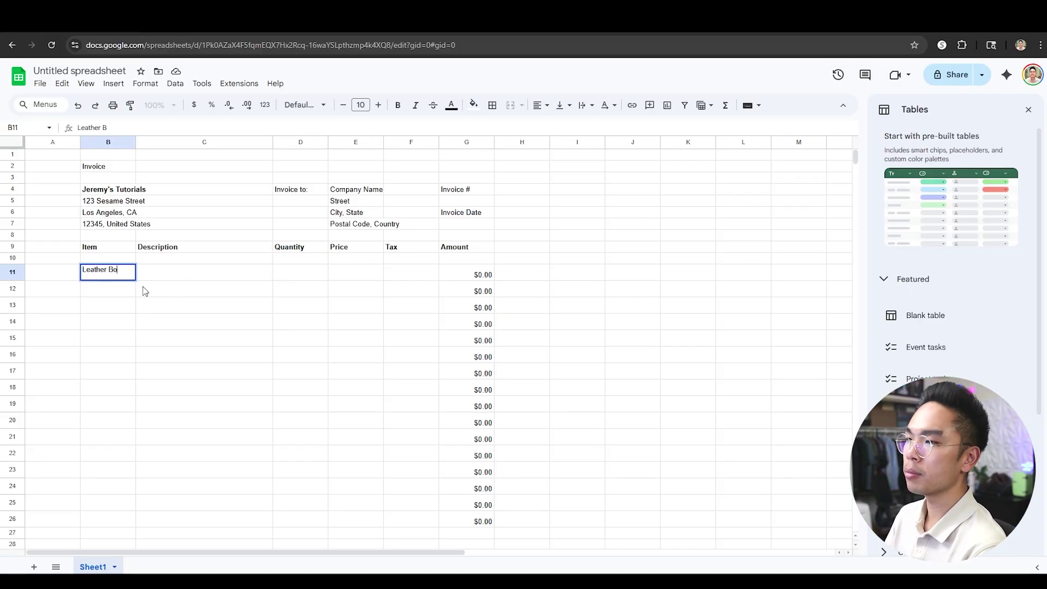
key(Tab)
text(Nice leather boots made for winter)
key(Tab)
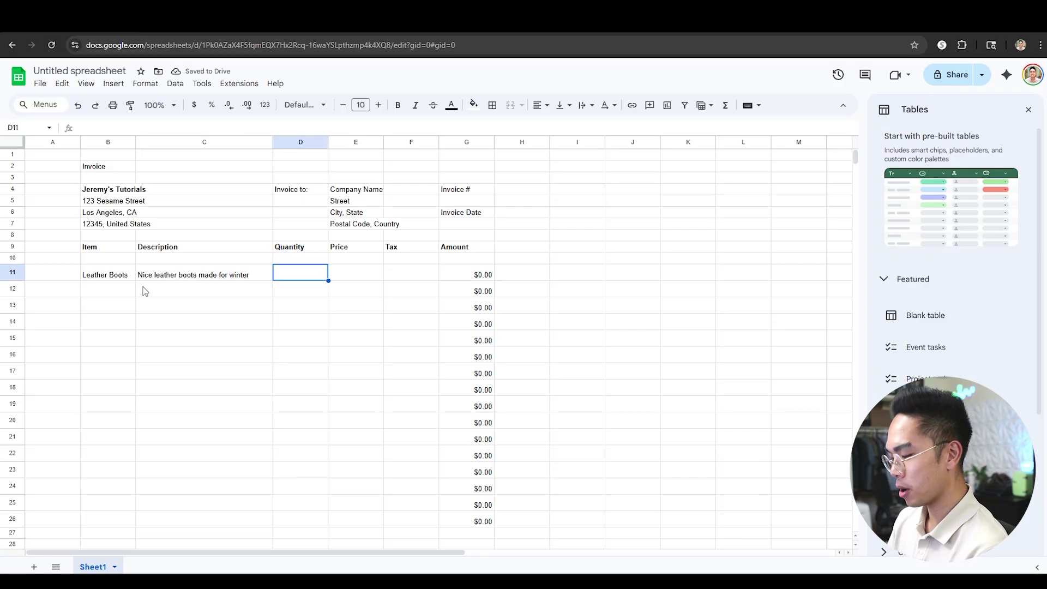
text(5)
key(Tab)
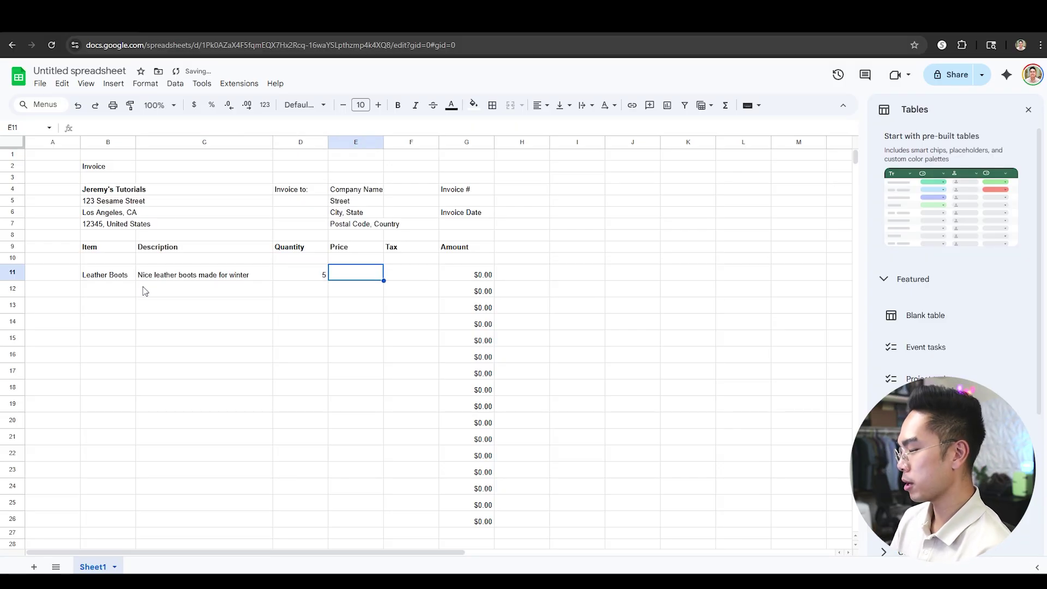
text(20)
key(Return)
click(484, 278)
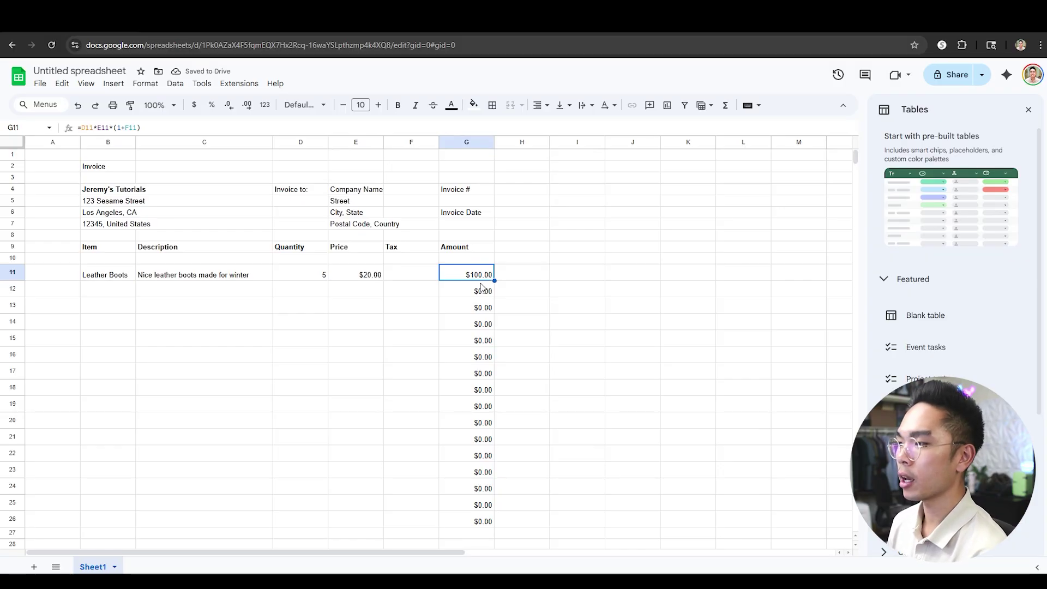
Step: Enter a 10% tax for the sample line item in F11 to test the Amount formula
click(417, 277)
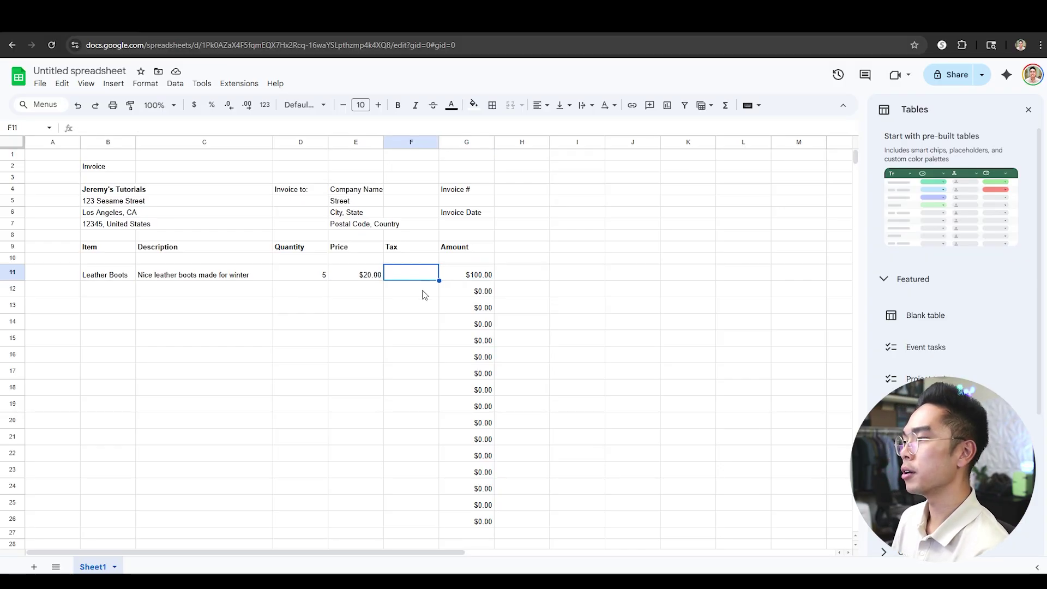
text(10%)
key(Return)
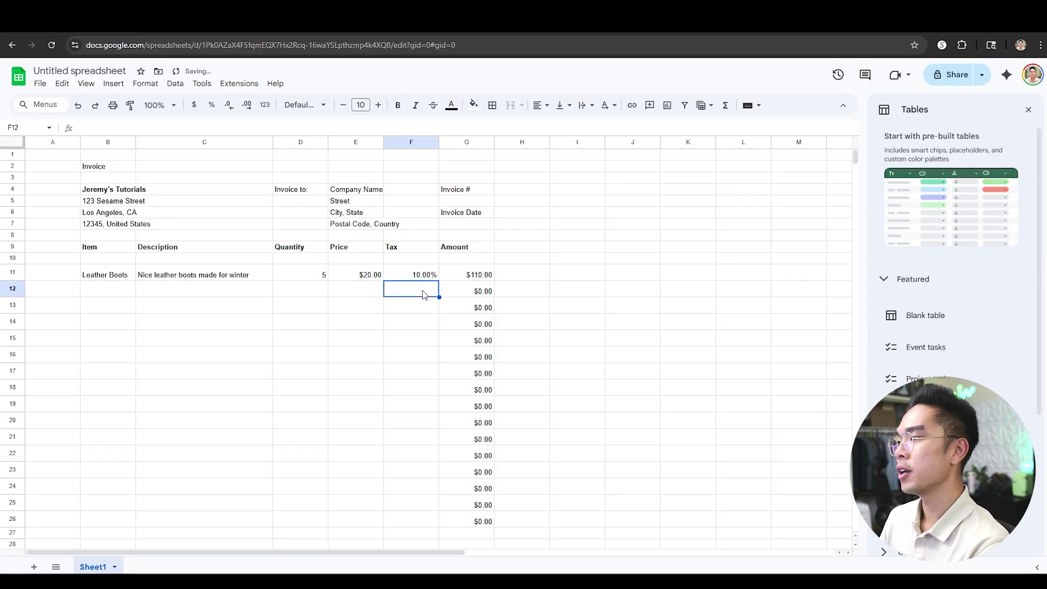
Step: Label cell F28 "Total:" below the line items
scroll(424, 295, down, 2)
click(482, 221)
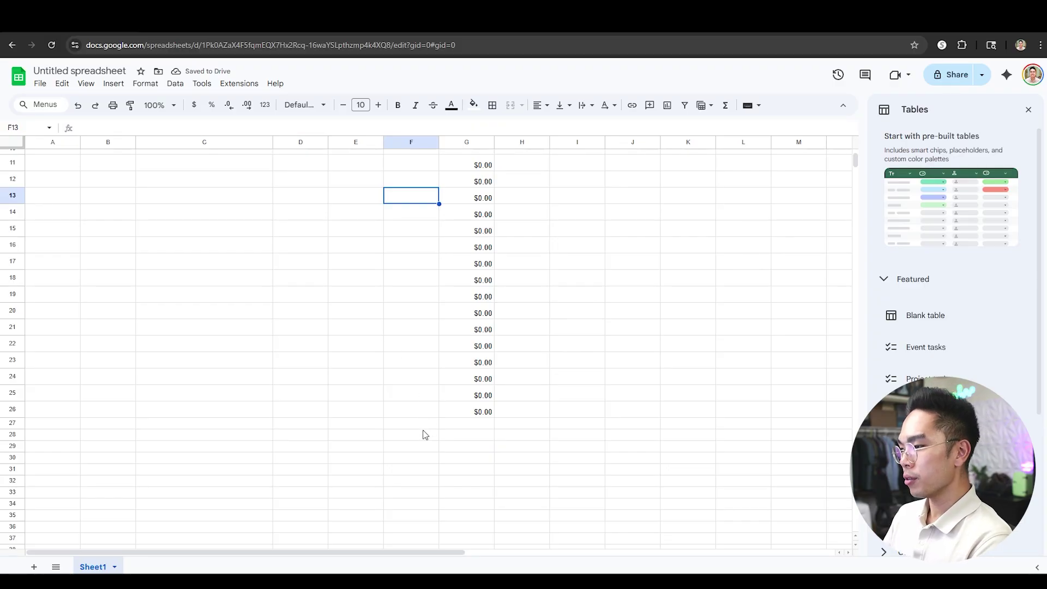
click(424, 434)
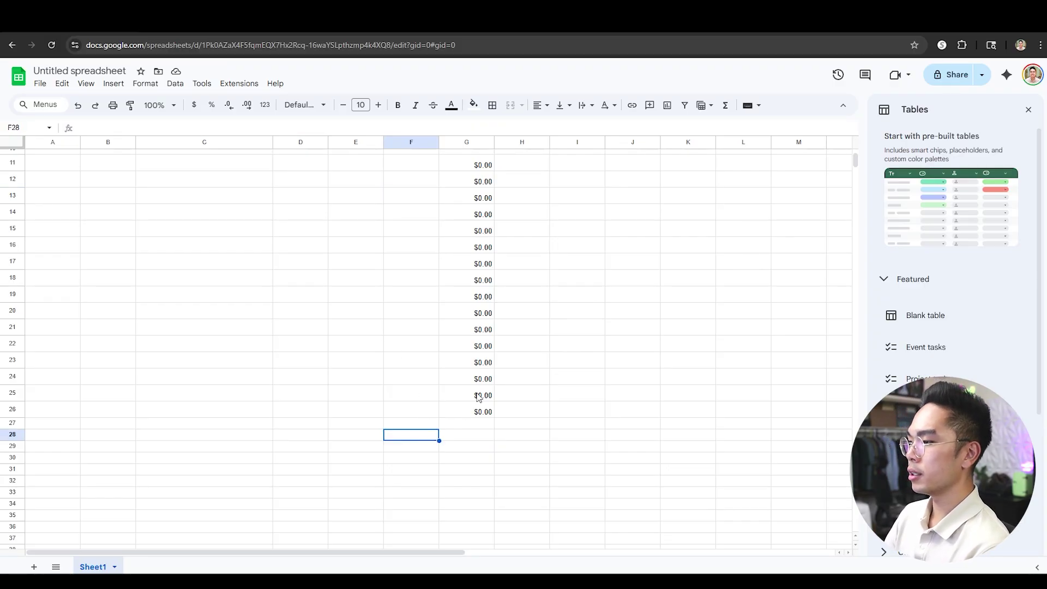
text(Total)
key(Tab)
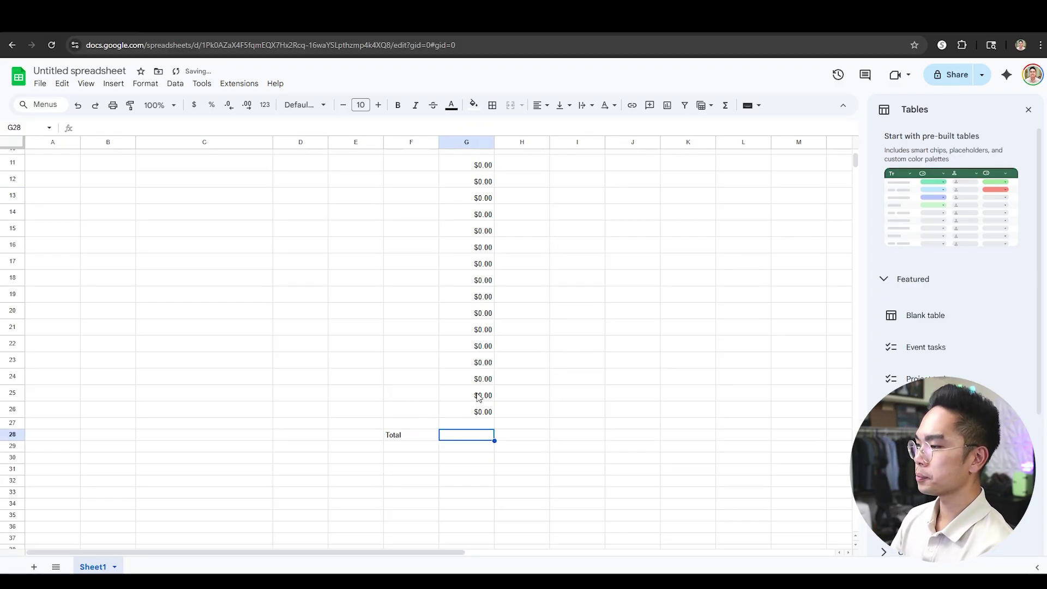
click(432, 436)
text(Total:)
key(Tab)
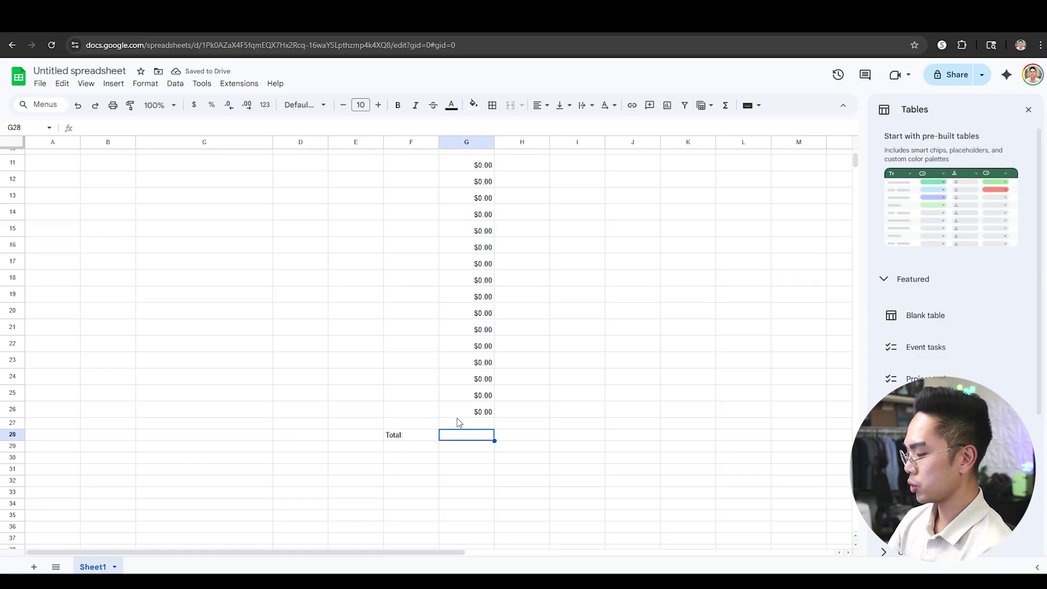
Step: Enter the formula =SUM(G11:G26) in cell G28 to add up all line-item amounts
text(=)
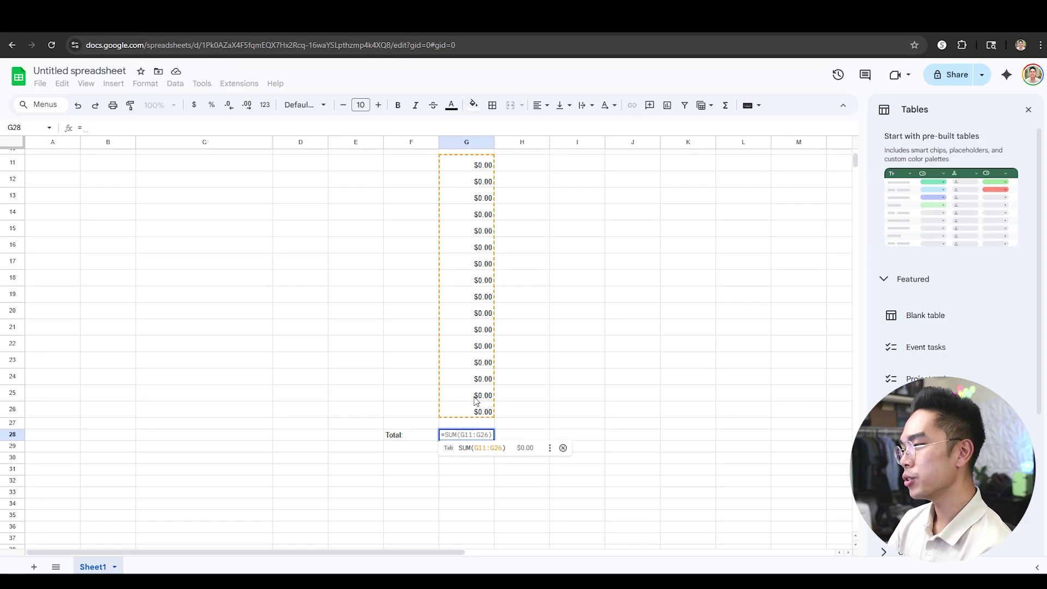
scroll(468, 422, up, 2)
scroll(461, 470, down, 2)
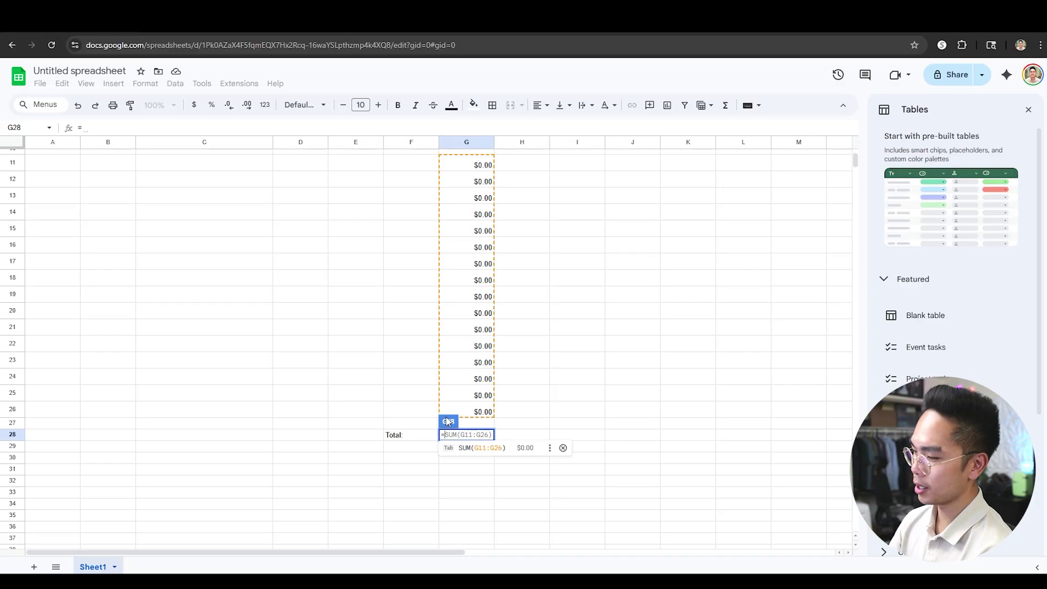
text(SUM(G11:G26)
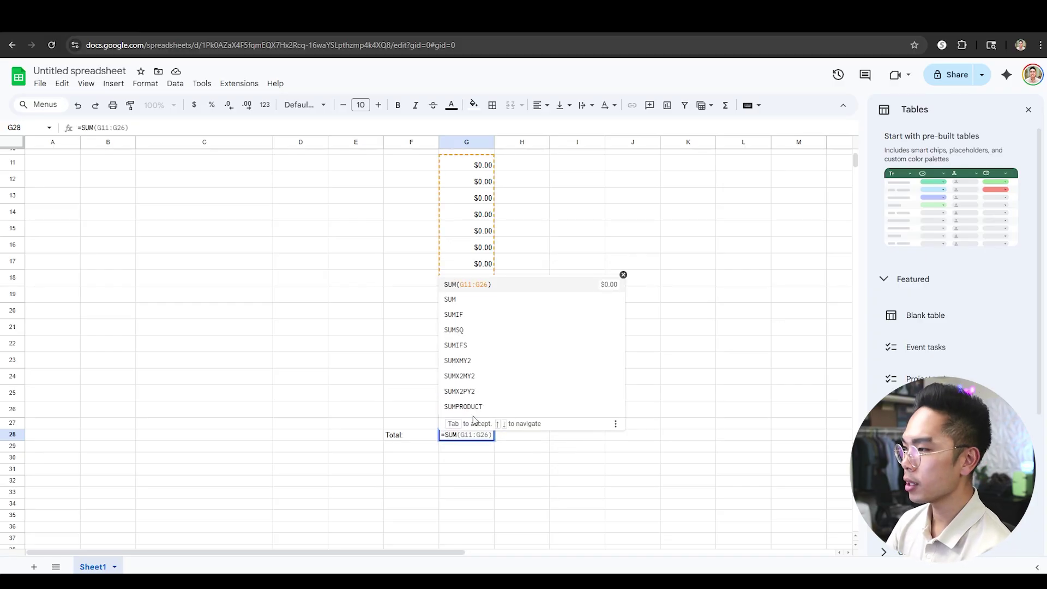
click(478, 300)
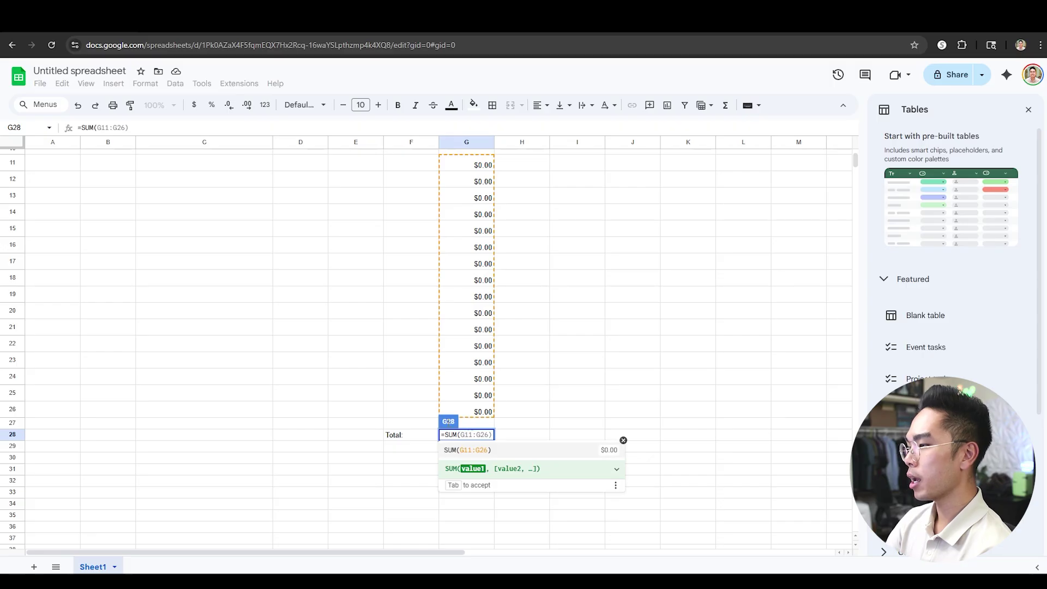
scroll(455, 407, up, 2)
drag(478, 220, 474, 460)
text())
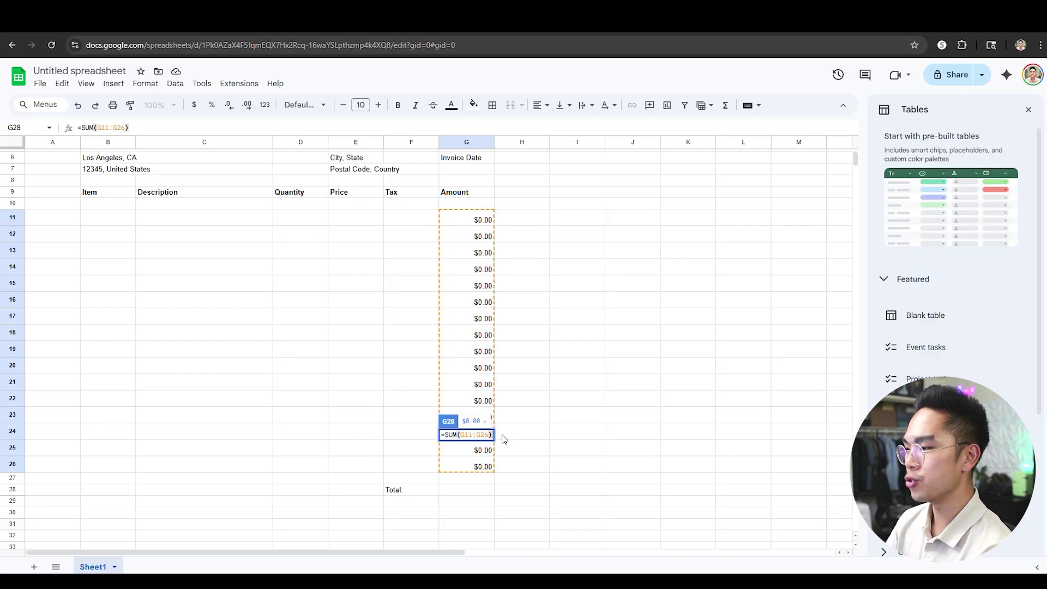
key(Return)
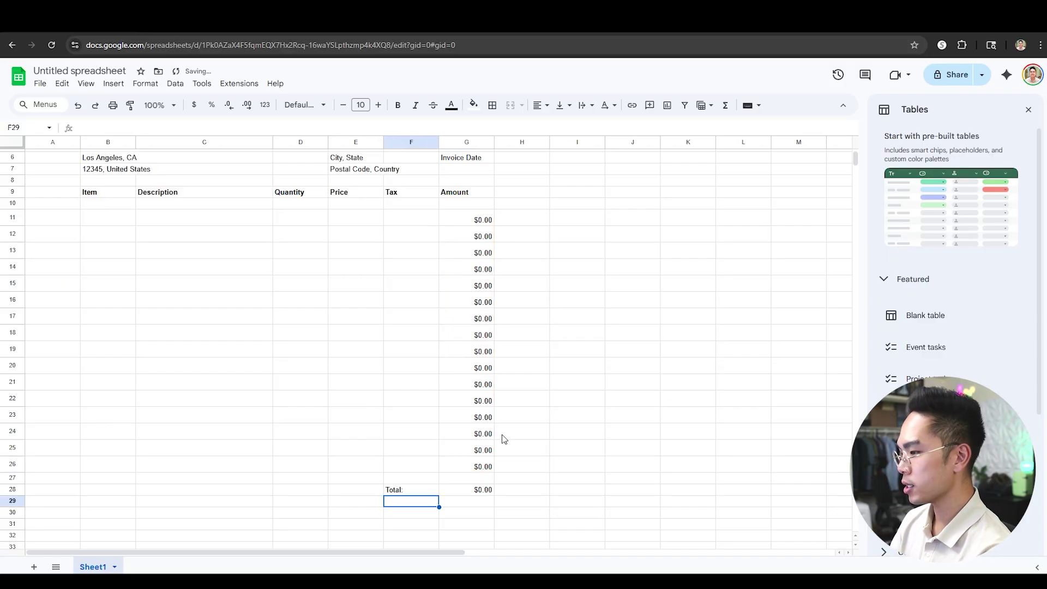
Step: Add the label "Discounts:" in cell F29 under the Total label
click(467, 499)
click(467, 491)
click(434, 502)
text(Discounts:)
key(Return)
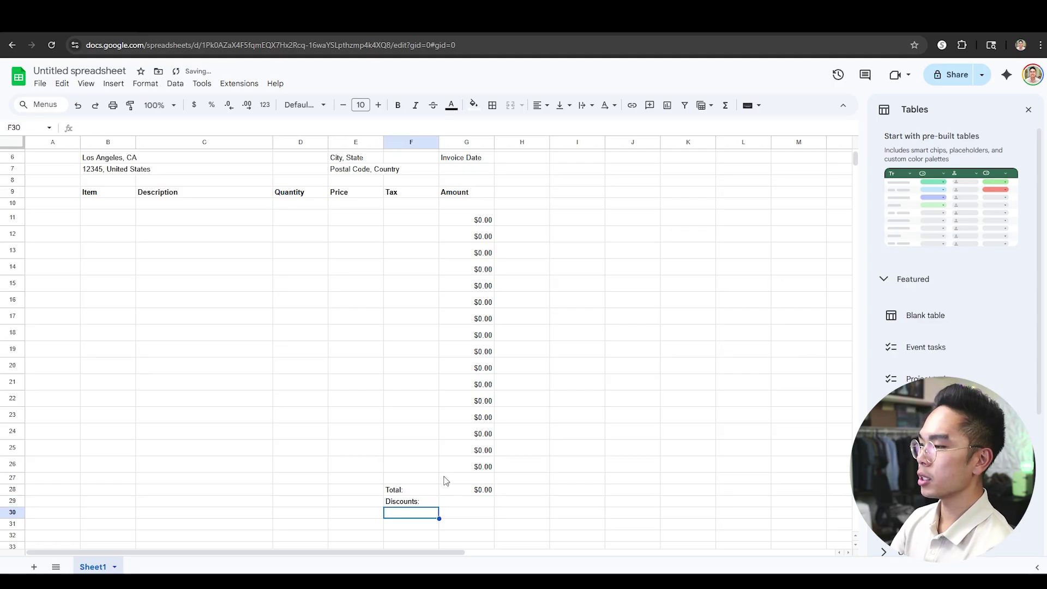
Step: Label cell F31 "Grand Total:" two rows below the Discounts label
scroll(469, 457, down, 1)
click(476, 447)
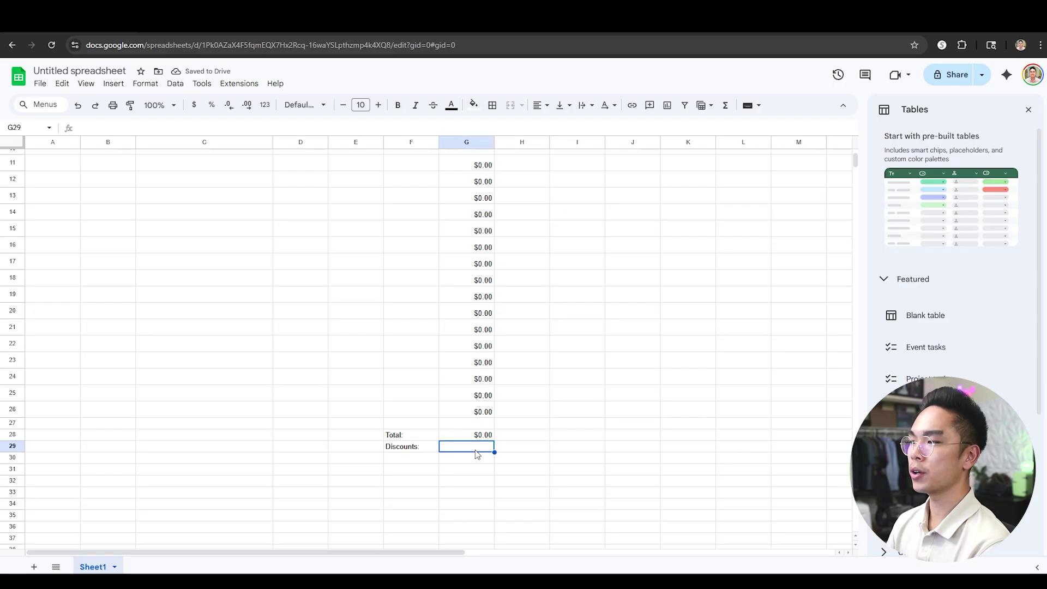
scroll(461, 441, down, 1)
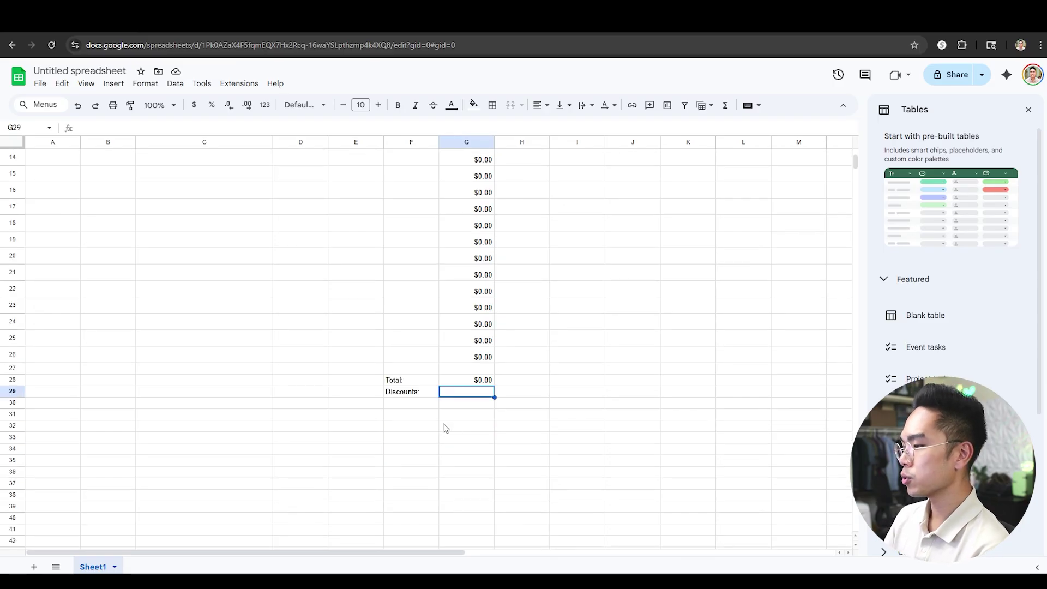
click(436, 418)
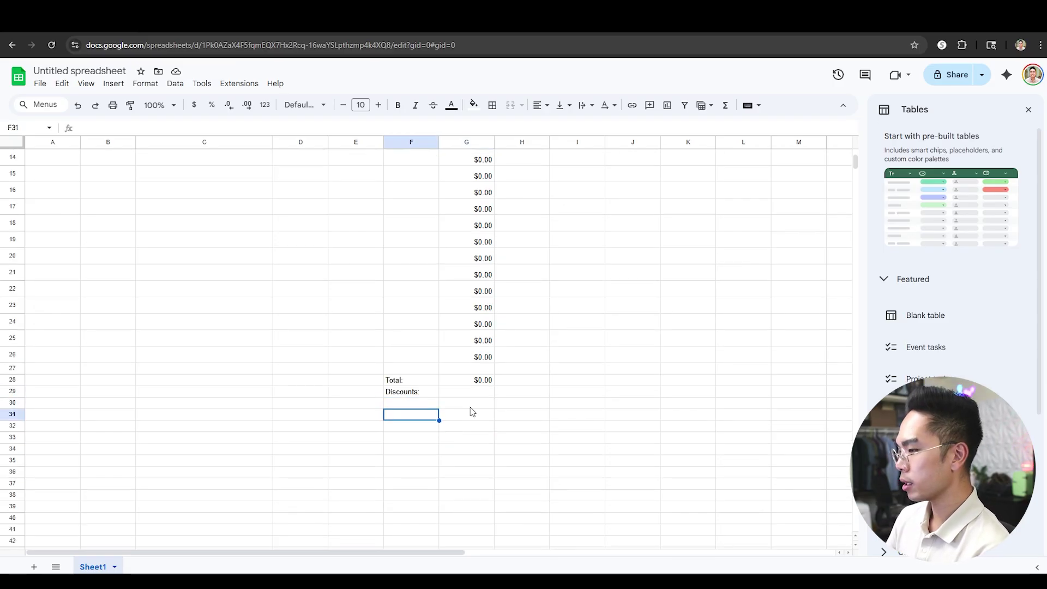
text(Grand Total:)
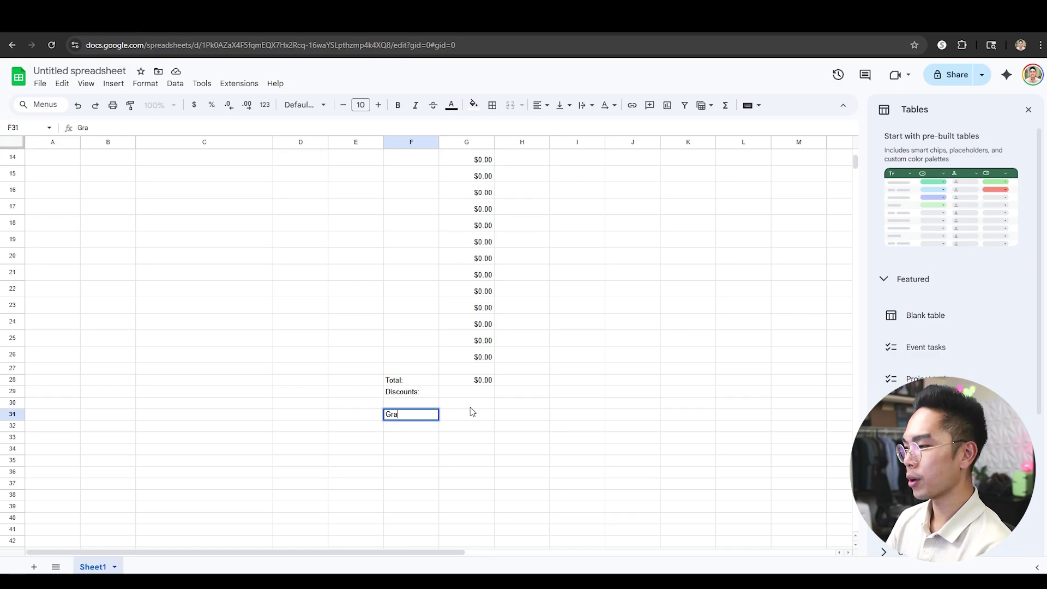
key(Return)
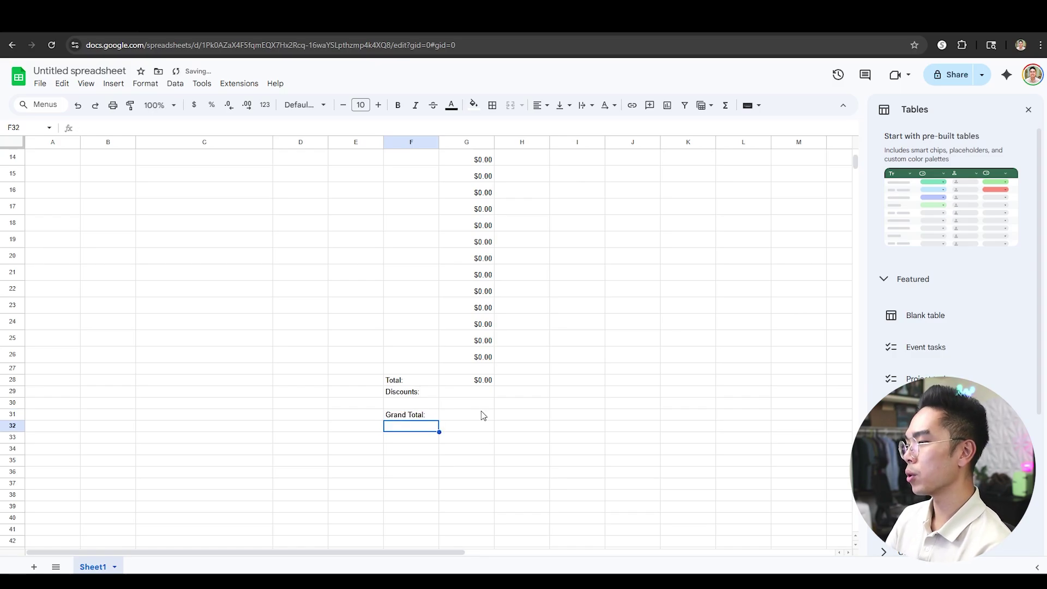
Step: Enter the formula =G28-G29 in cell G31 to subtract the discounts from the total
click(482, 412)
text(=)
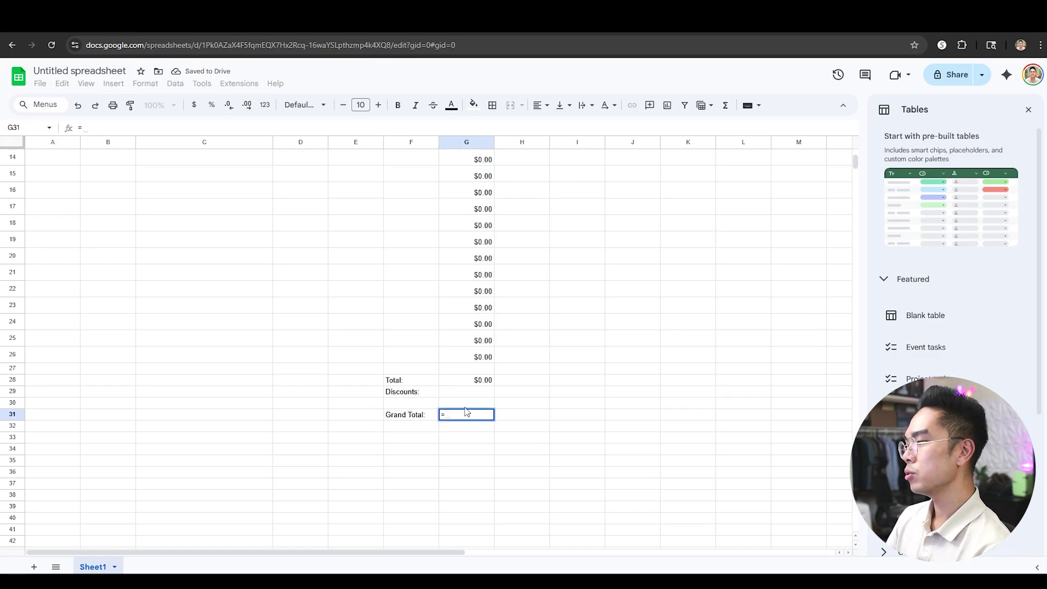
click(473, 383)
text(-)
click(473, 392)
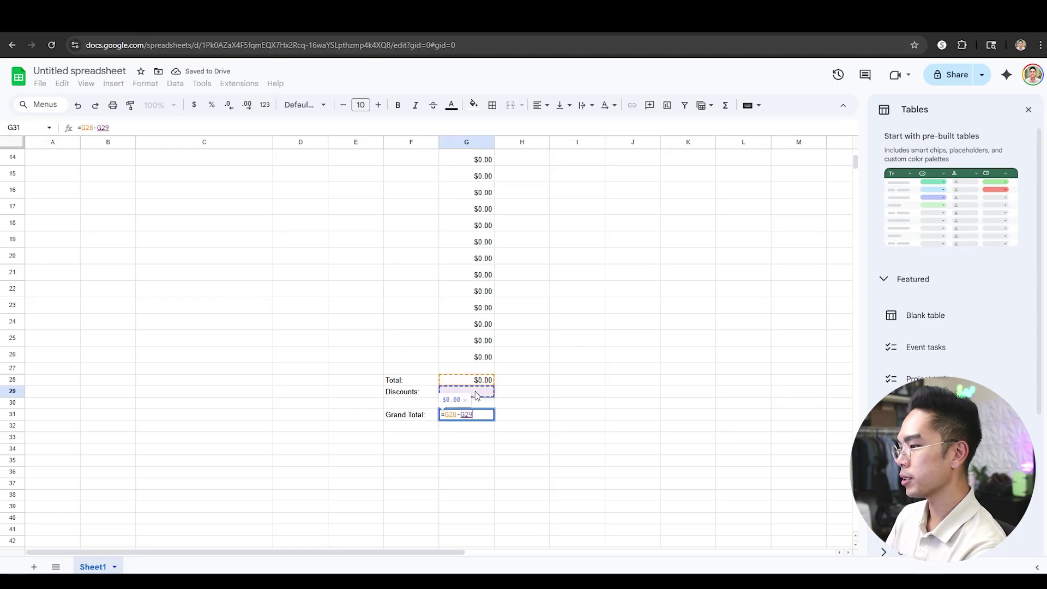
key(Return)
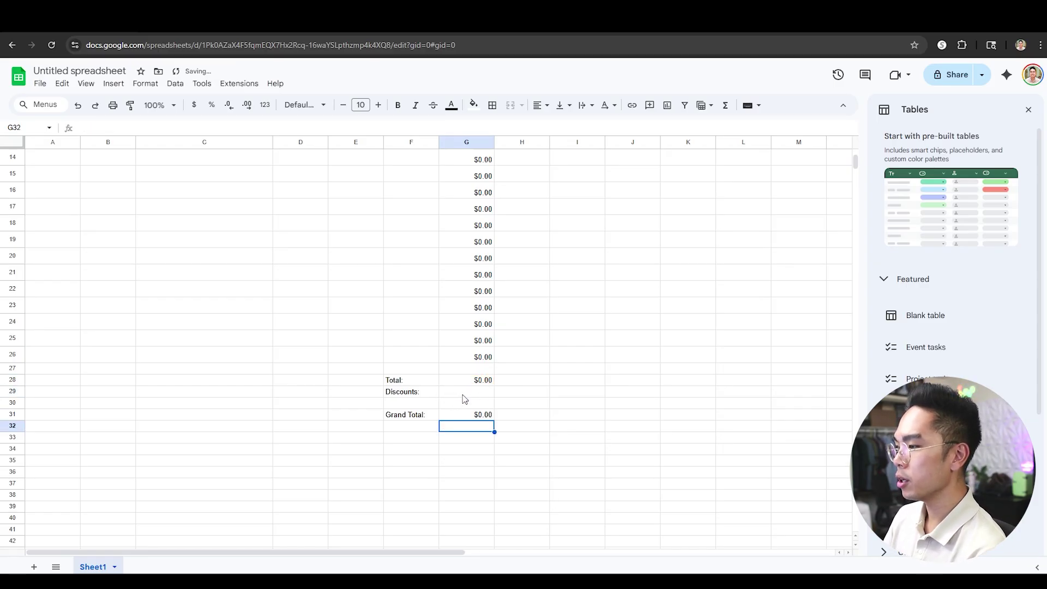
Step: Make the Total, Discounts and Grand Total labels in F28:F31 bold
scroll(464, 401, up, 3)
drag(420, 489, 413, 524)
click(414, 528)
key(ctrl+b)
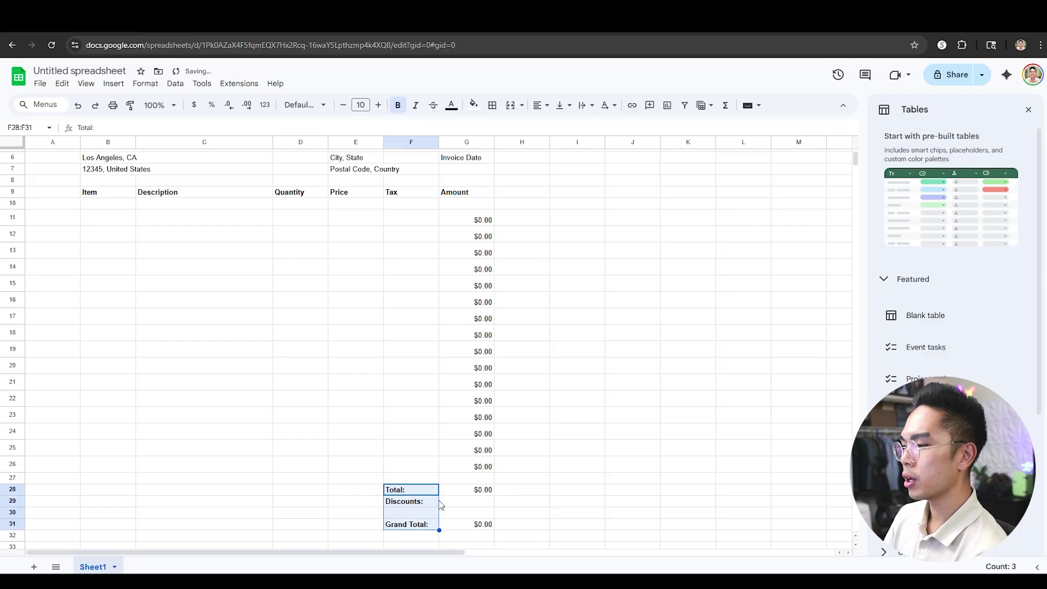
click(591, 491)
click(425, 493)
scroll(427, 493, up, 2)
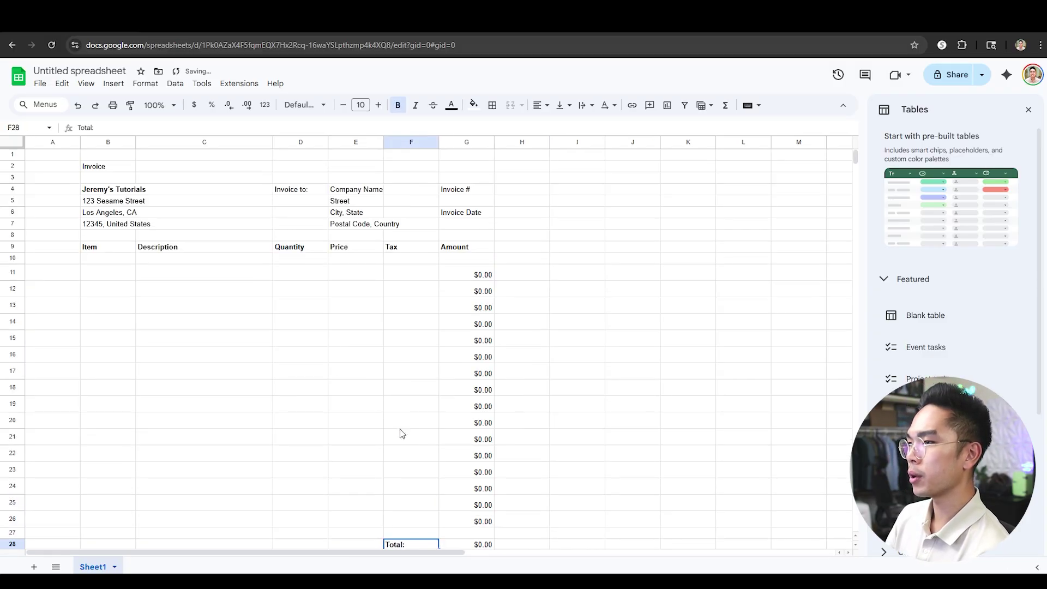
Step: Fill the Grand Total amount cell G31 with light yellow
scroll(278, 297, down, 5)
click(435, 394)
click(475, 379)
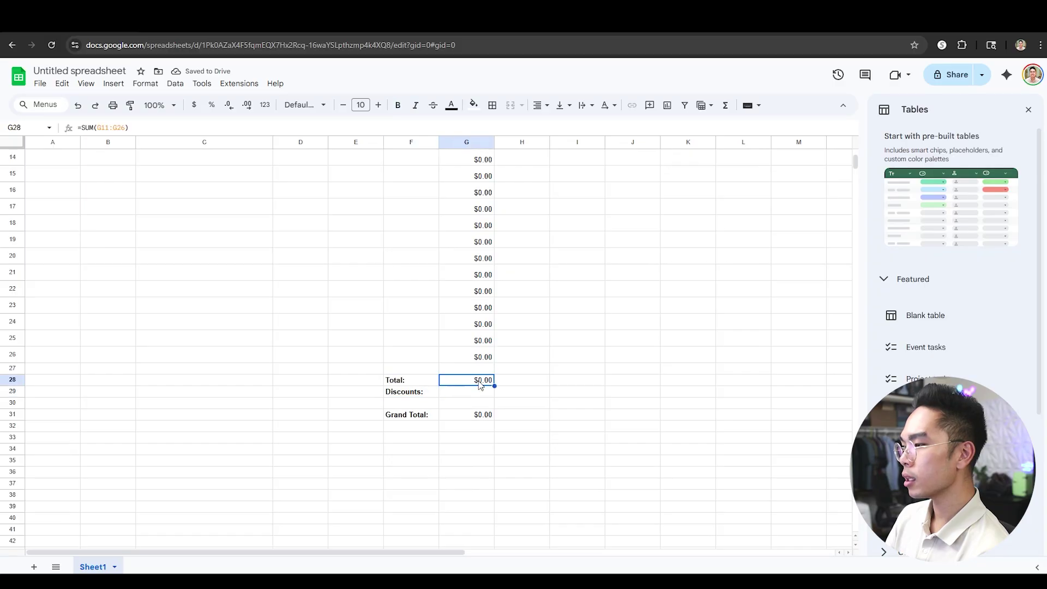
click(447, 417)
click(474, 104)
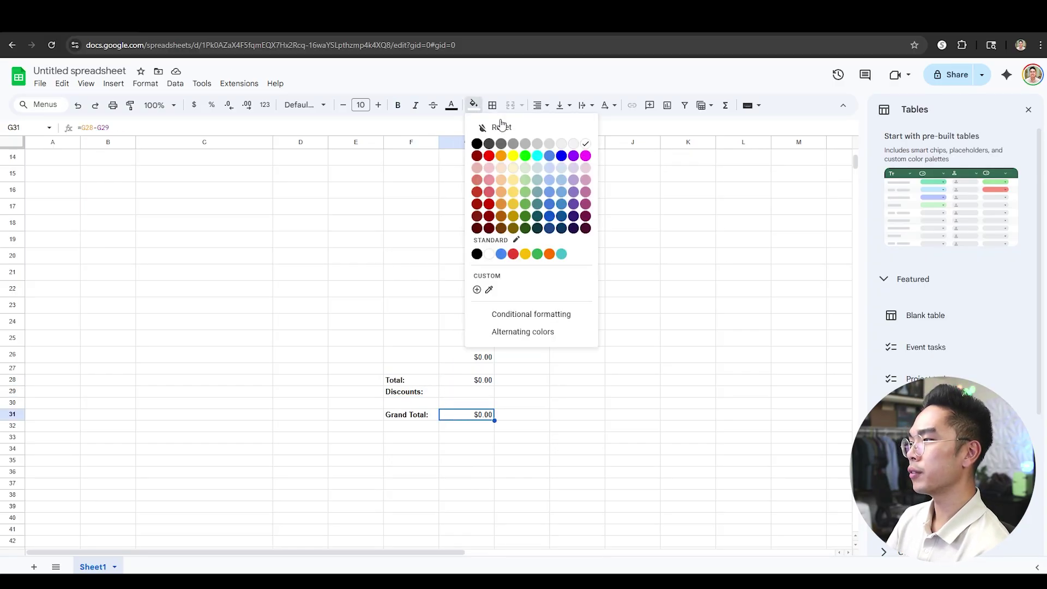
click(513, 173)
click(576, 276)
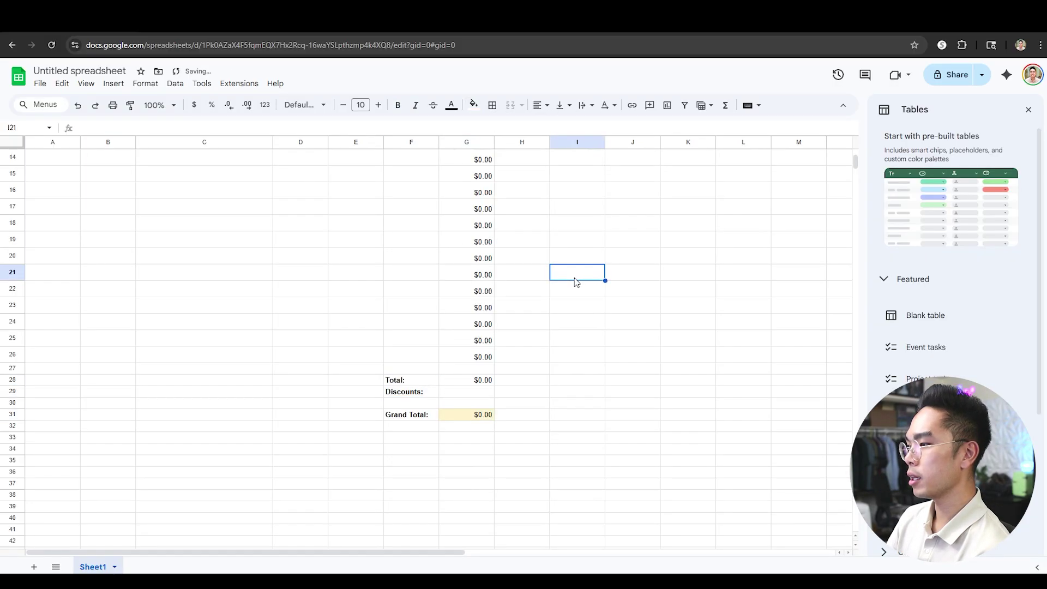
Step: Fill the Total amount cell G28 with the same light yellow as the Grand Total amount
click(490, 380)
click(473, 104)
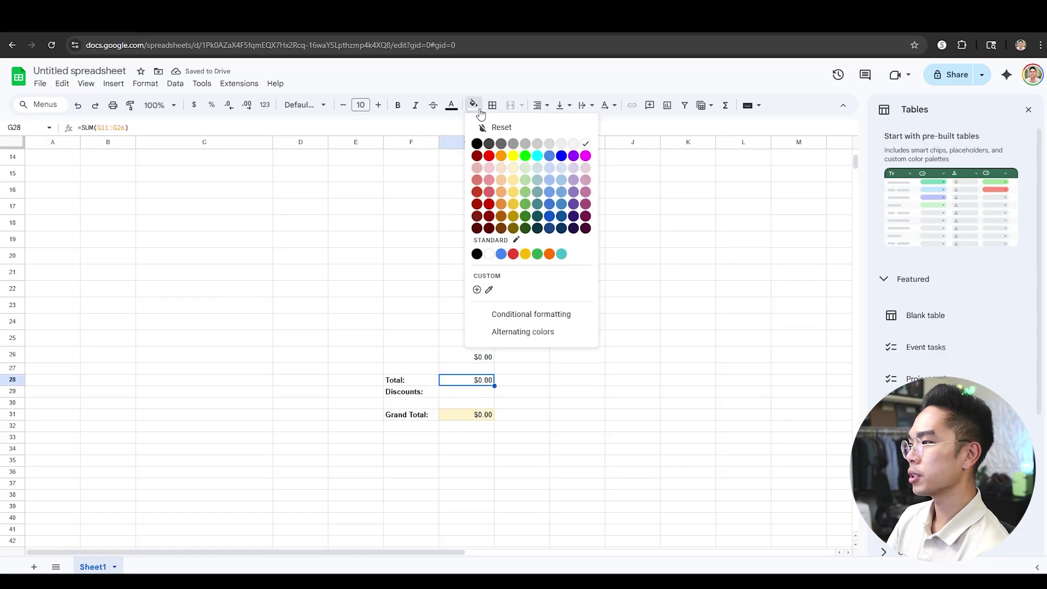
click(516, 172)
click(627, 244)
Step: Enlarge the "Invoice" title in B2 to a heading-sized font and make it bold
scroll(620, 279, up, 3)
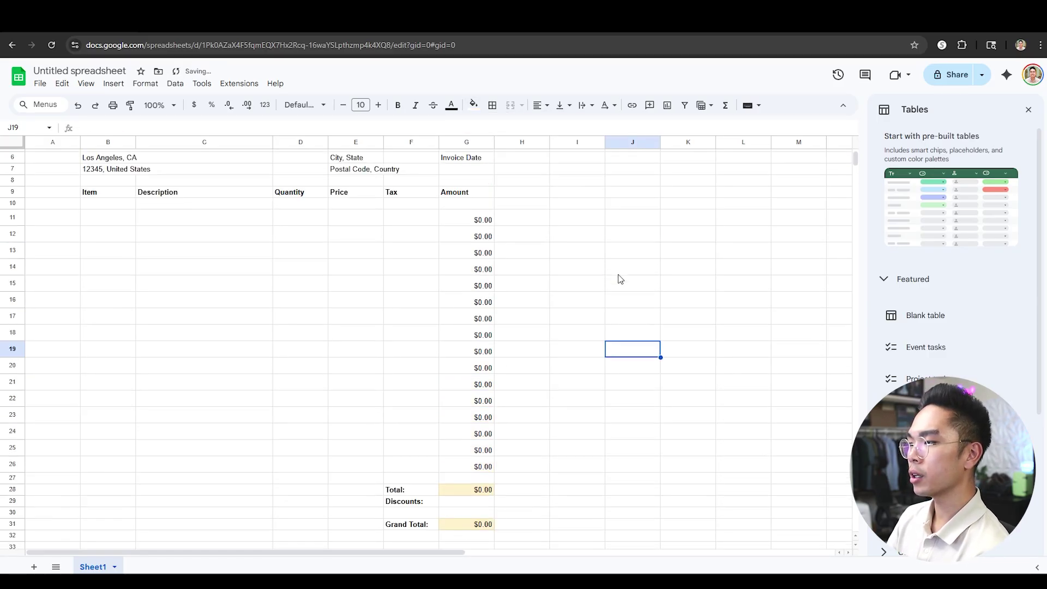
scroll(620, 279, up, 2)
click(107, 172)
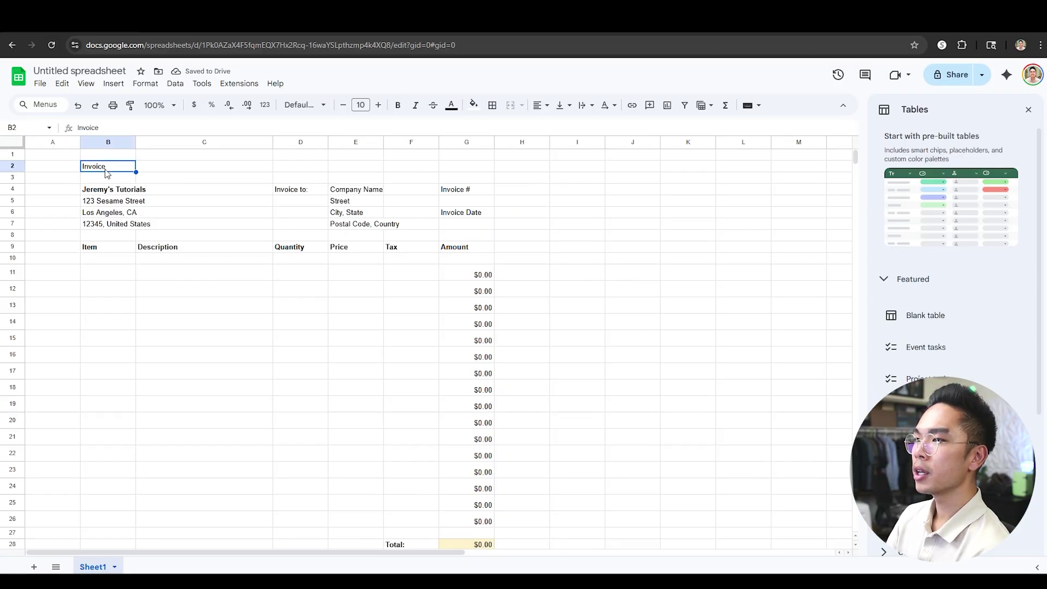
click(378, 105)
click(377, 104)
click(377, 105)
click(378, 105)
click(378, 105)
click(378, 104)
click(378, 105)
click(378, 105)
click(378, 105)
click(378, 104)
click(378, 104)
click(378, 105)
click(378, 105)
key(ctrl+b)
click(355, 166)
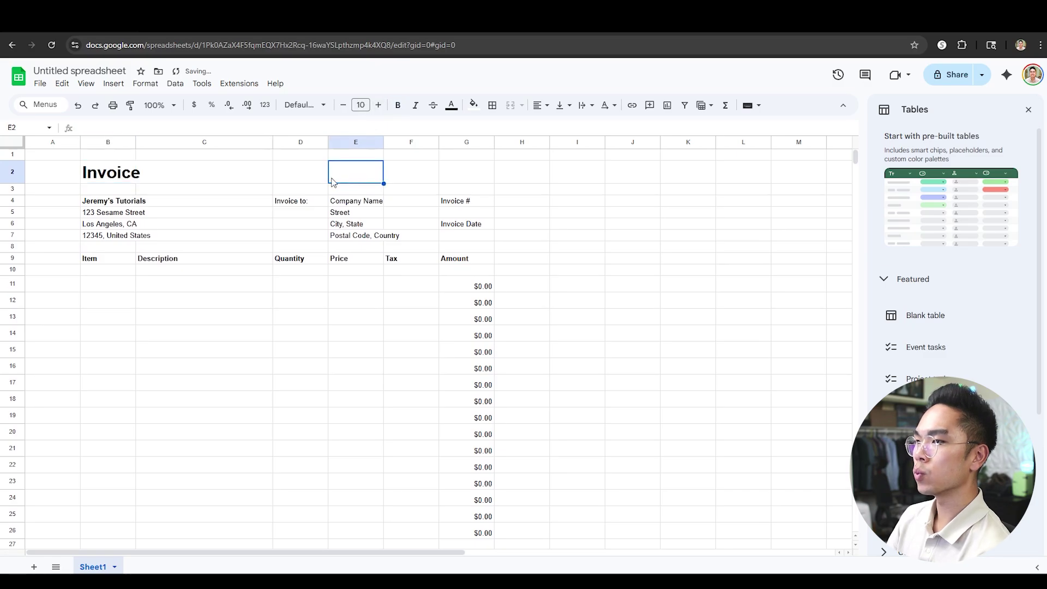
Step: Fill the range A1:H1 with light blue as a header band above the title
drag(60, 157, 518, 161)
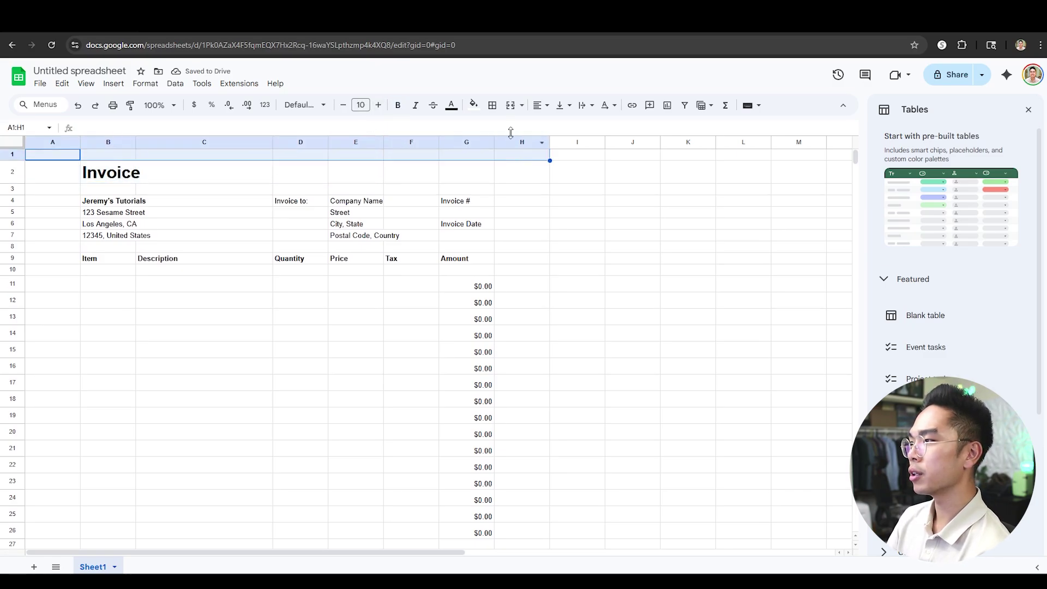
click(474, 104)
click(549, 171)
click(586, 205)
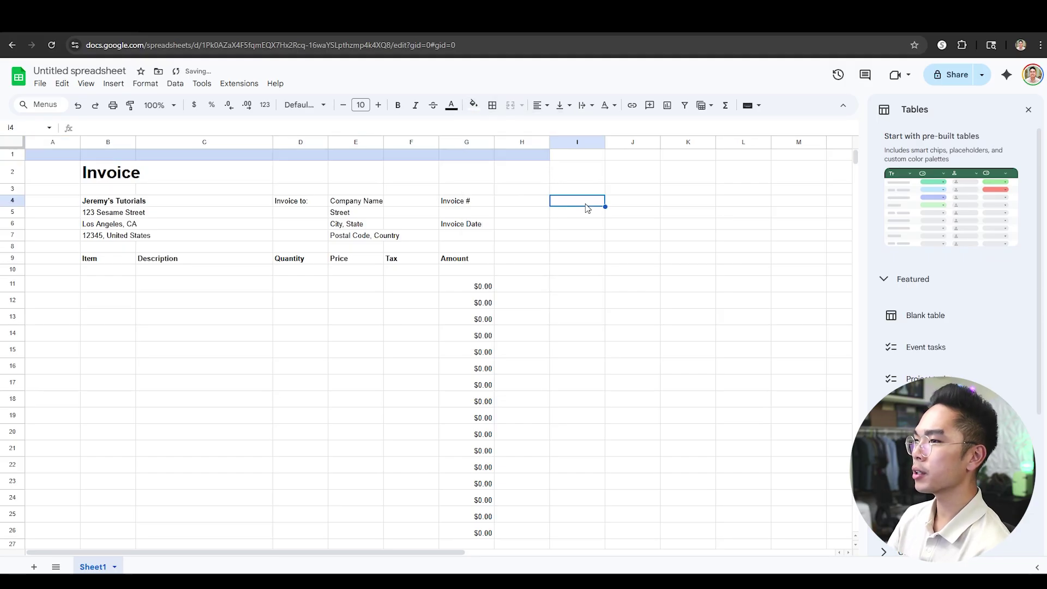
Step: Open the print settings for the invoice sheet and set the page orientation to Portrait
scroll(635, 229, down, 3)
scroll(636, 229, down, 3)
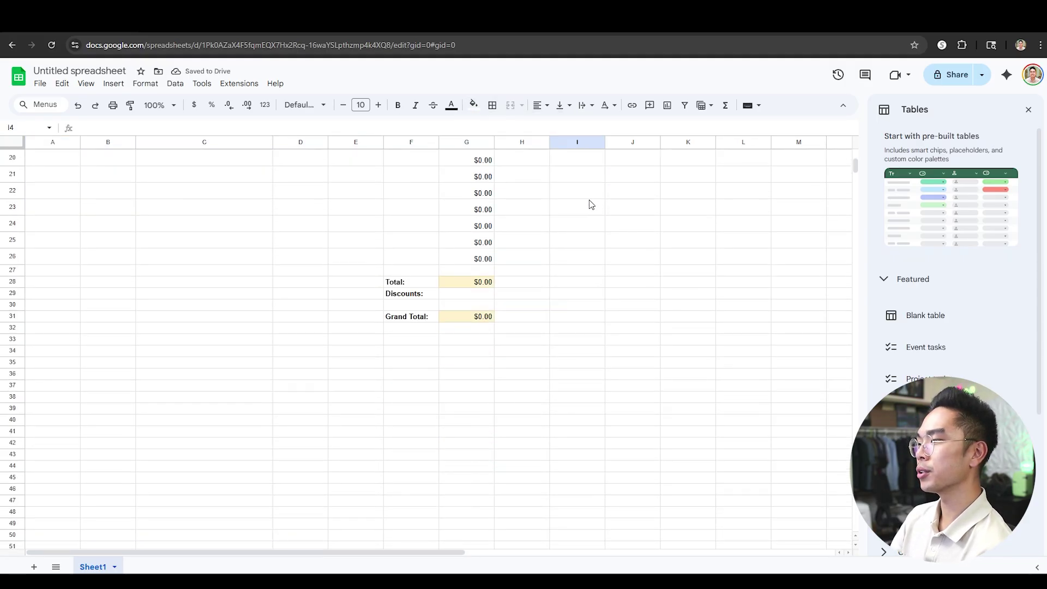
scroll(621, 197, up, 6)
click(40, 83)
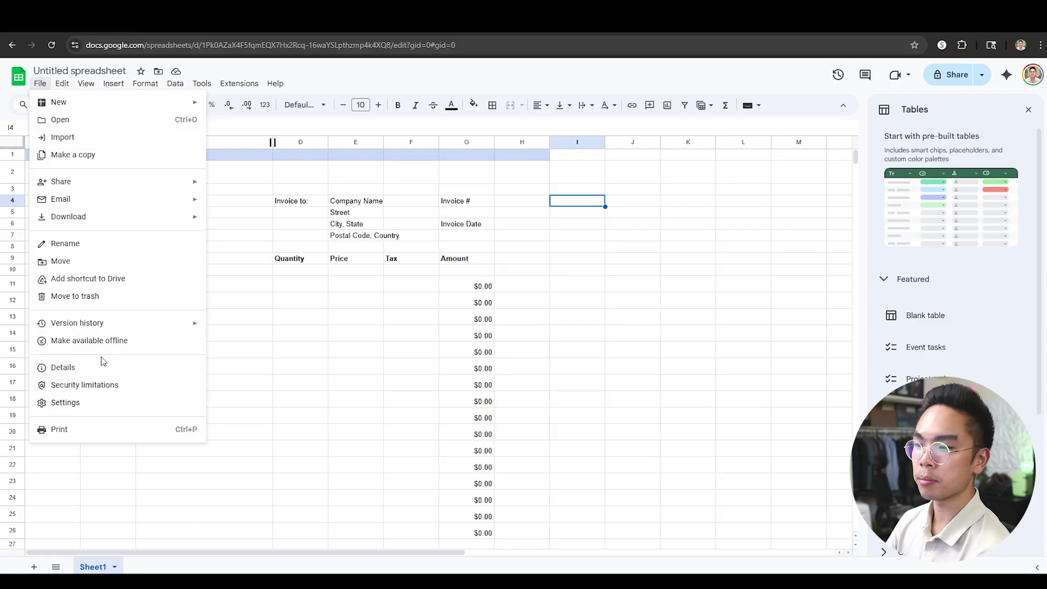
click(103, 431)
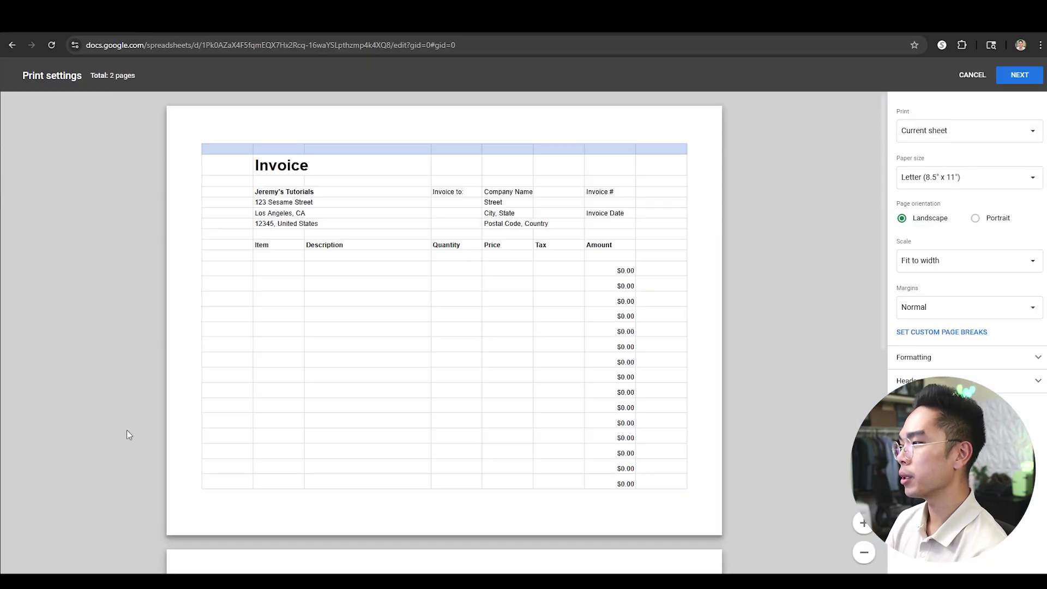
scroll(439, 376, down, 4)
scroll(445, 364, up, 4)
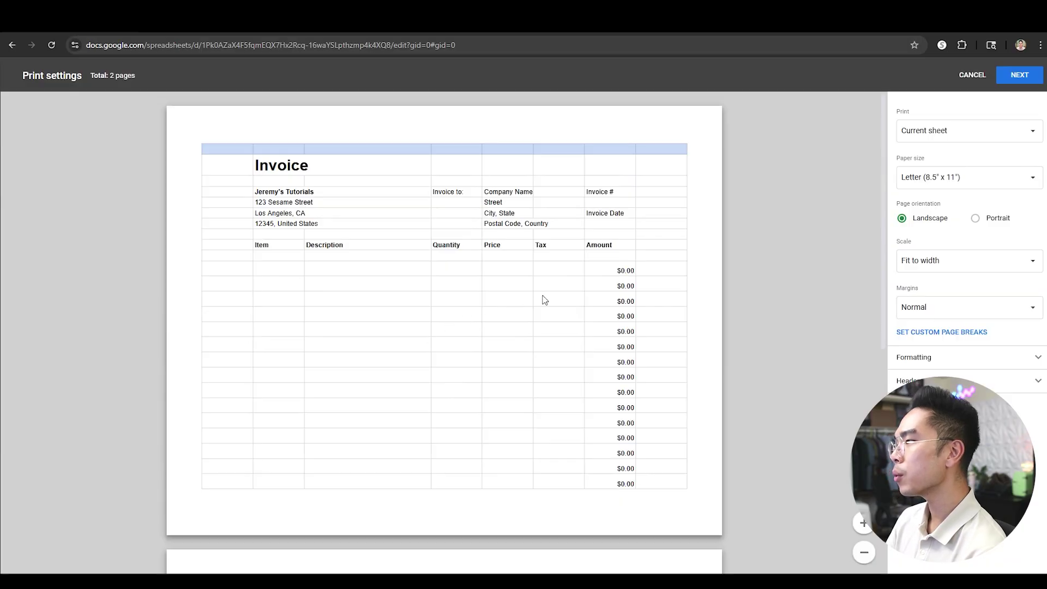
click(975, 218)
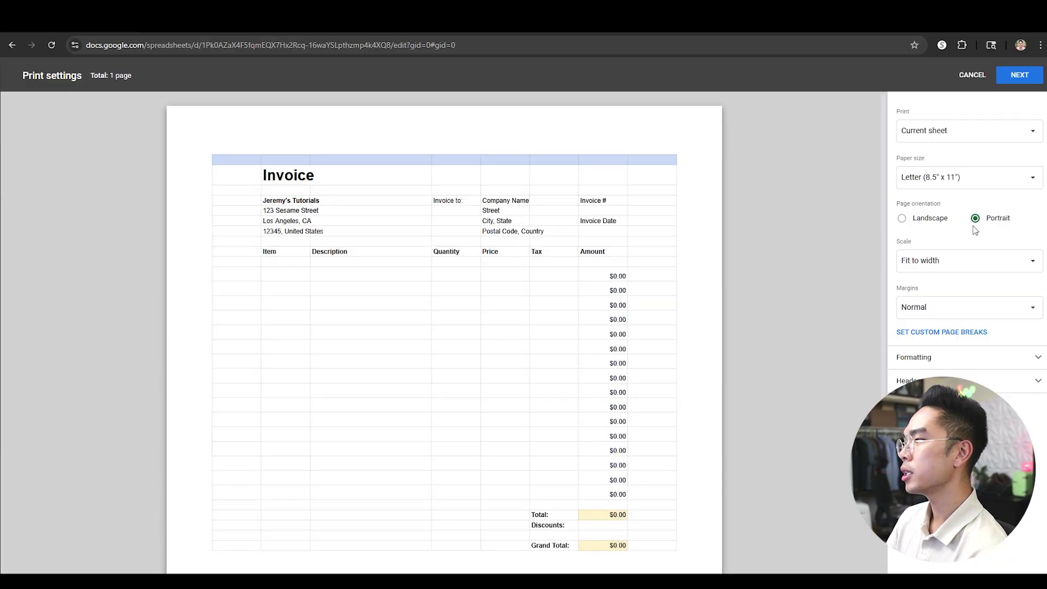
scroll(710, 229, down, 5)
scroll(718, 233, up, 5)
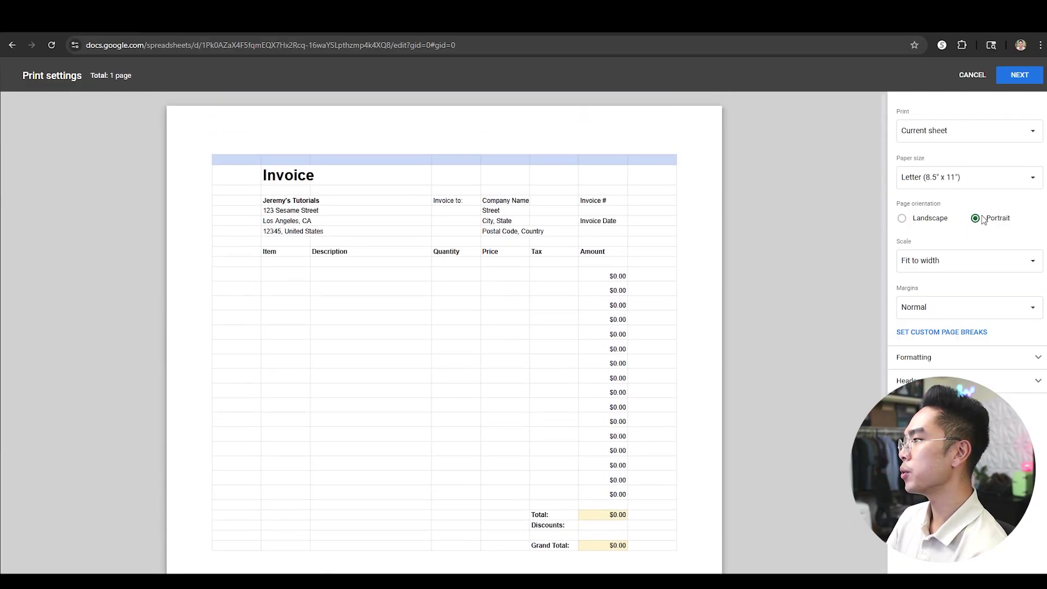
Step: Hide the gridlines in the print formatting options, check the page preview and leave the print settings
click(925, 358)
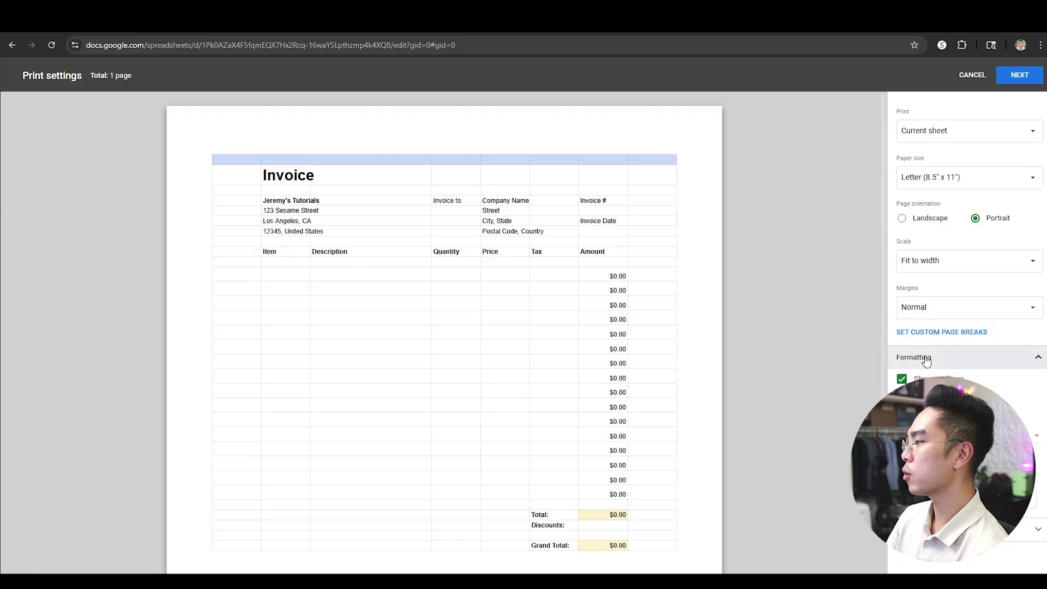
click(902, 379)
scroll(731, 365, down, 1)
scroll(736, 366, up, 1)
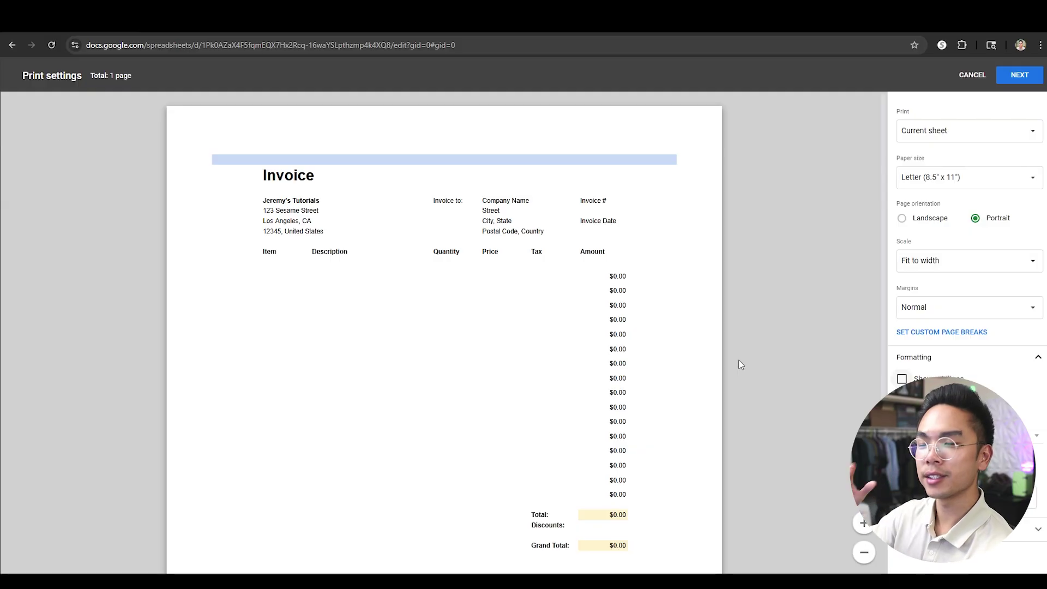
key(Escape)
Step: Make the "Invoice #", "Invoice Date" and "Invoice to:" labels in G4, G6 and D4 bold
click(484, 205)
key(ctrl+b)
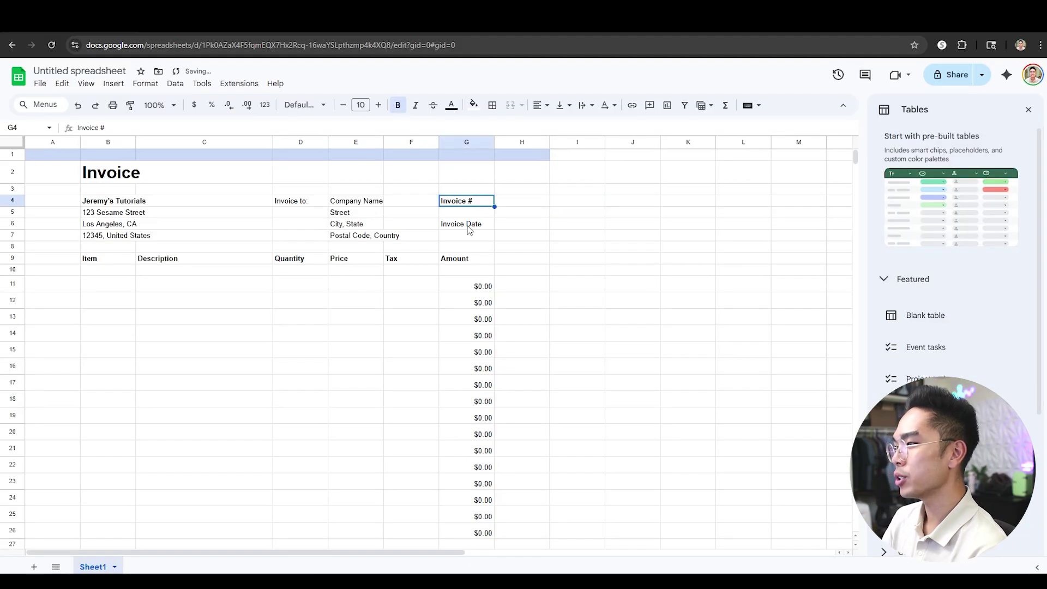
click(469, 225)
key(ctrl+b)
click(324, 203)
key(ctrl+b)
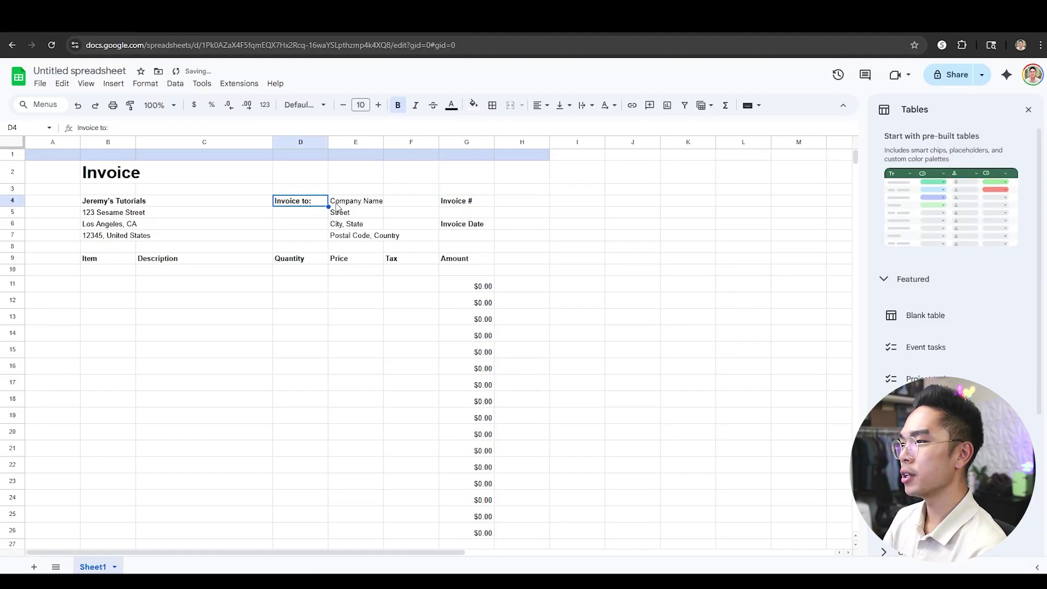
scroll(473, 226, down, 4)
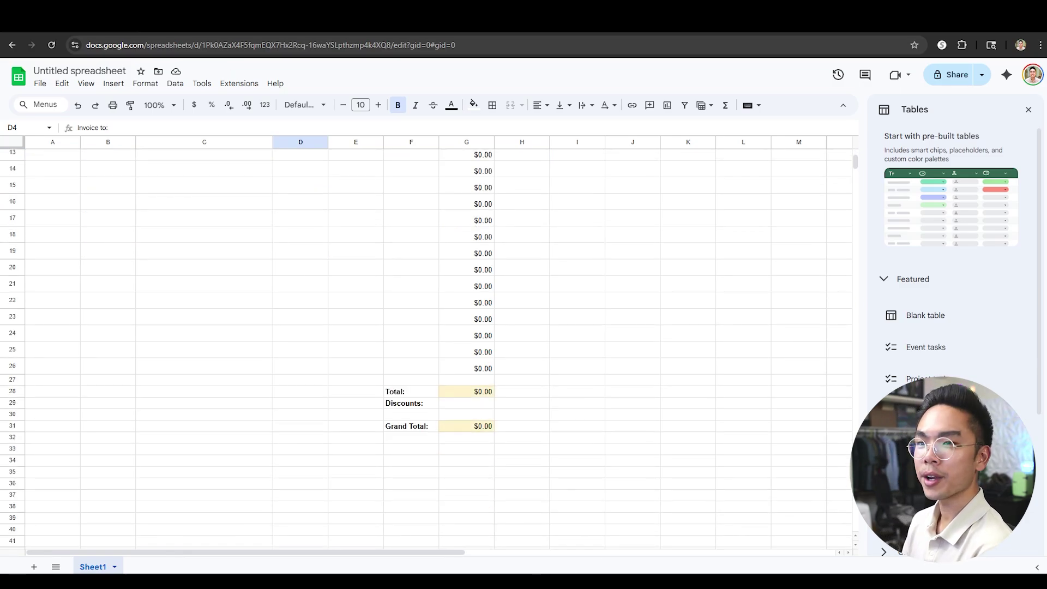
scroll(642, 441, up, 4)
click(643, 440)
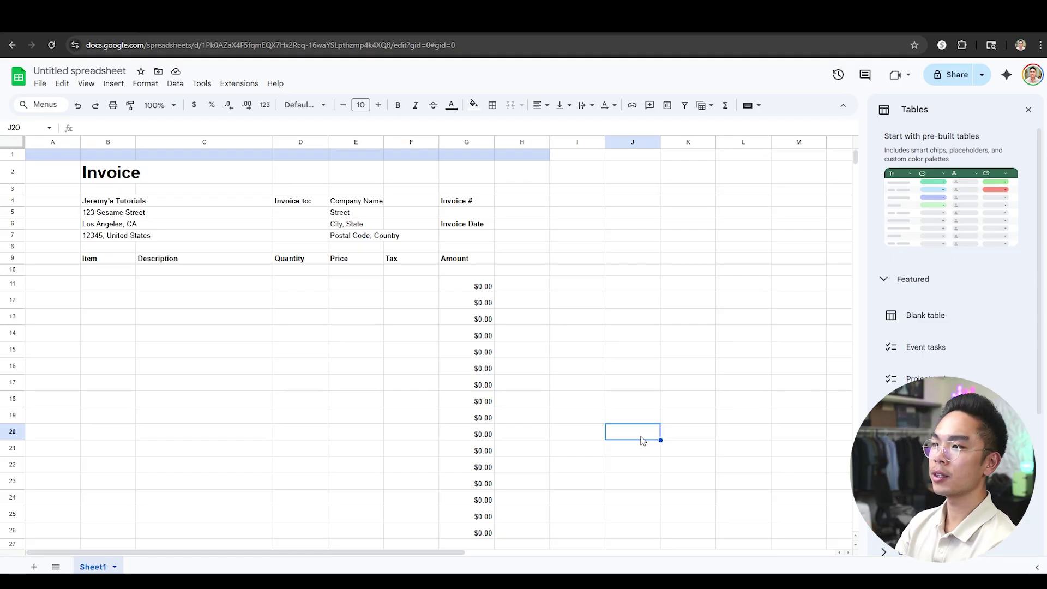
scroll(436, 404, down, 5)
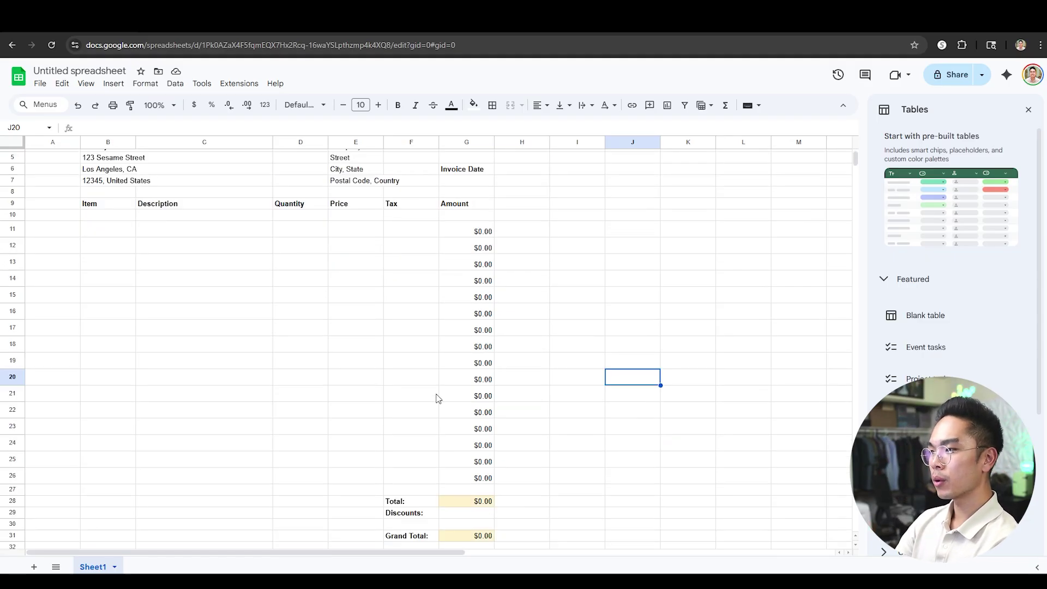
scroll(435, 397, up, 5)
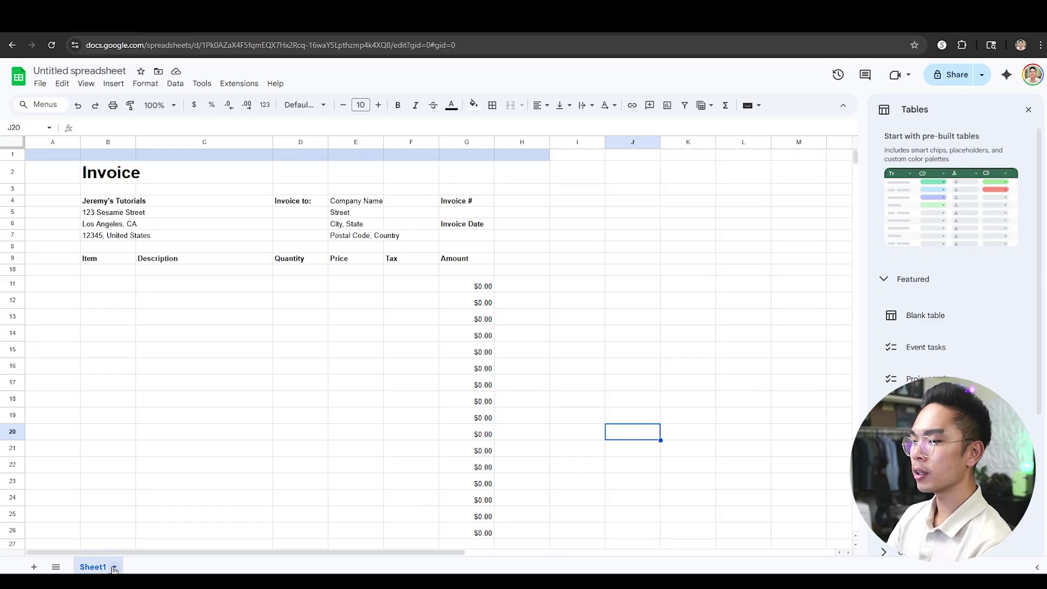
click(132, 285)
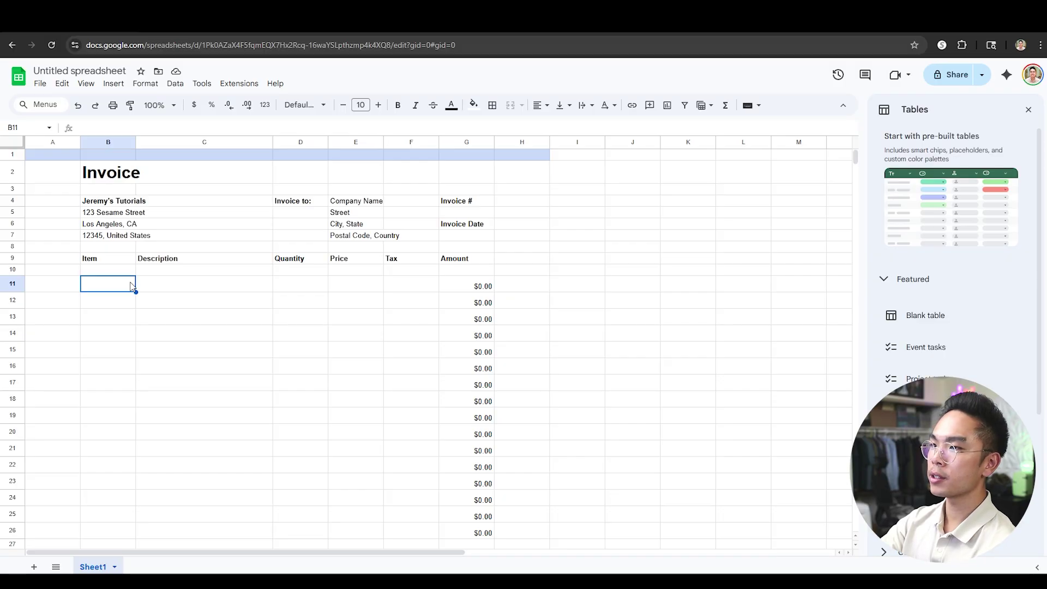
click(353, 203)
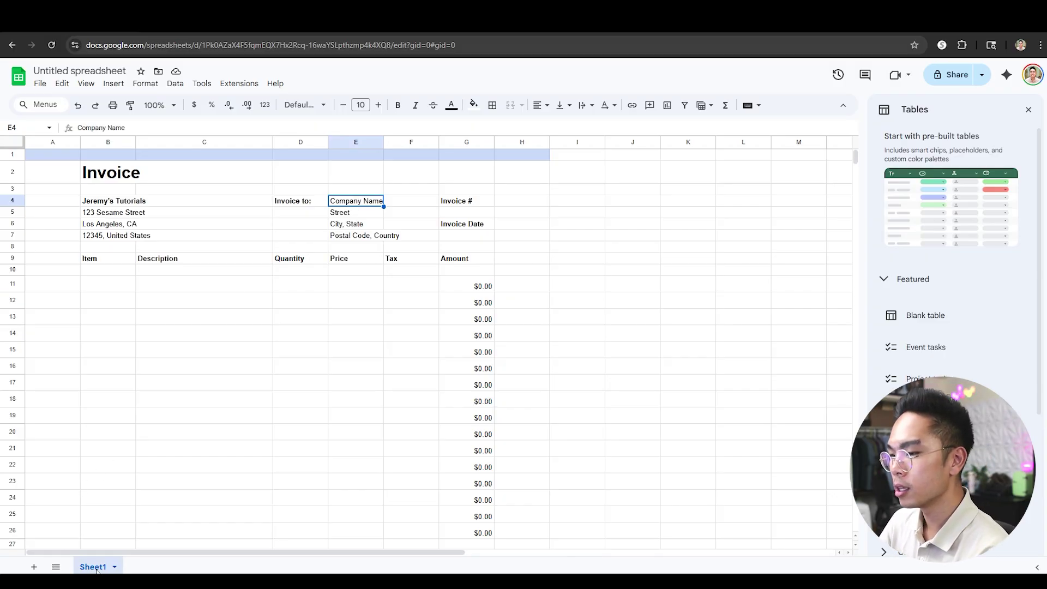
Step: Rename the Sheet1 sheet as Invoice
click(114, 567)
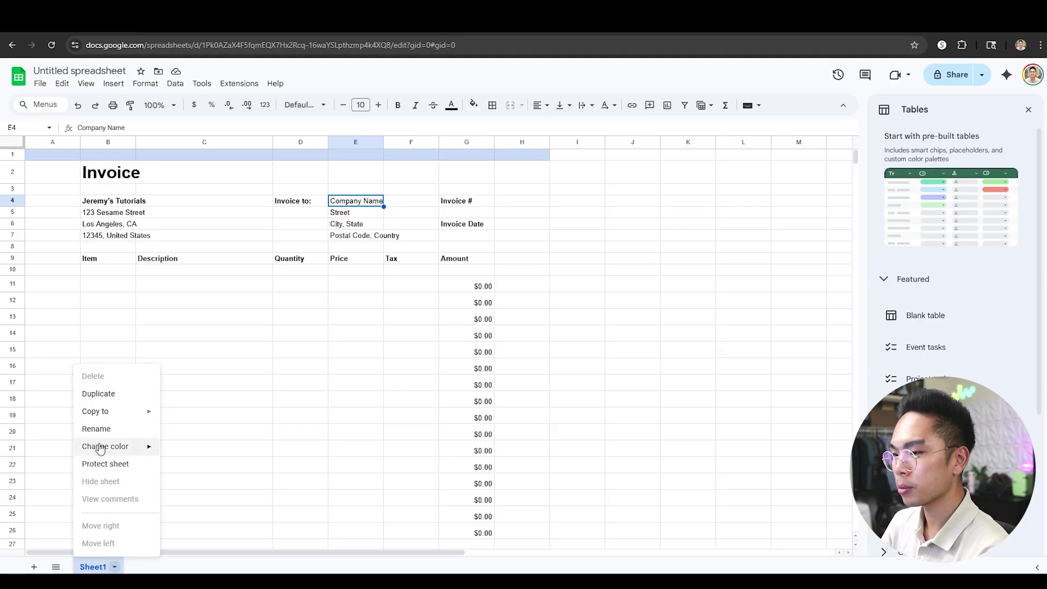
click(114, 567)
click(115, 567)
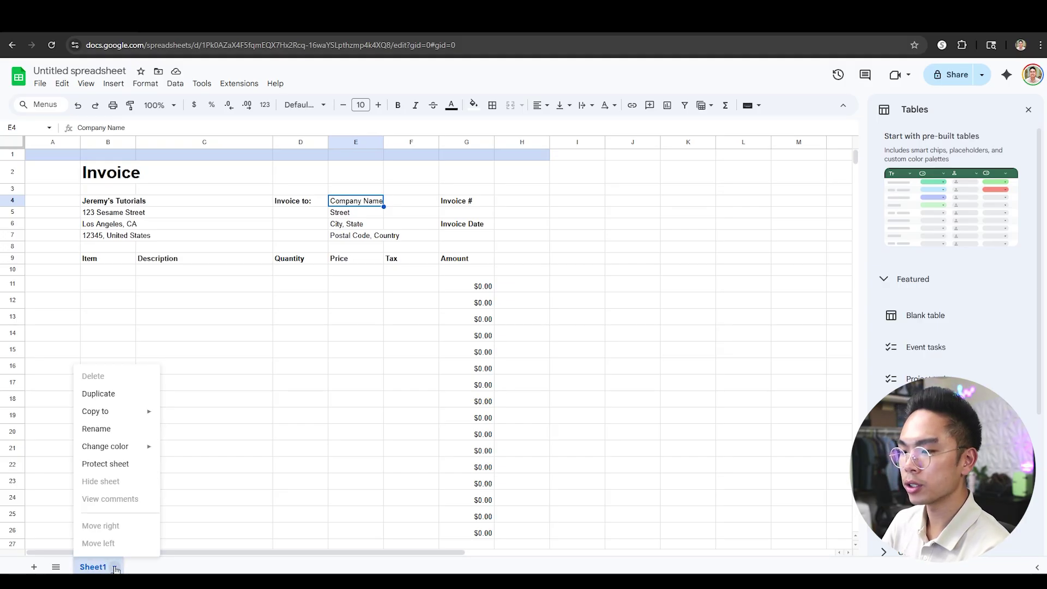
click(121, 431)
text(Invoice)
key(Return)
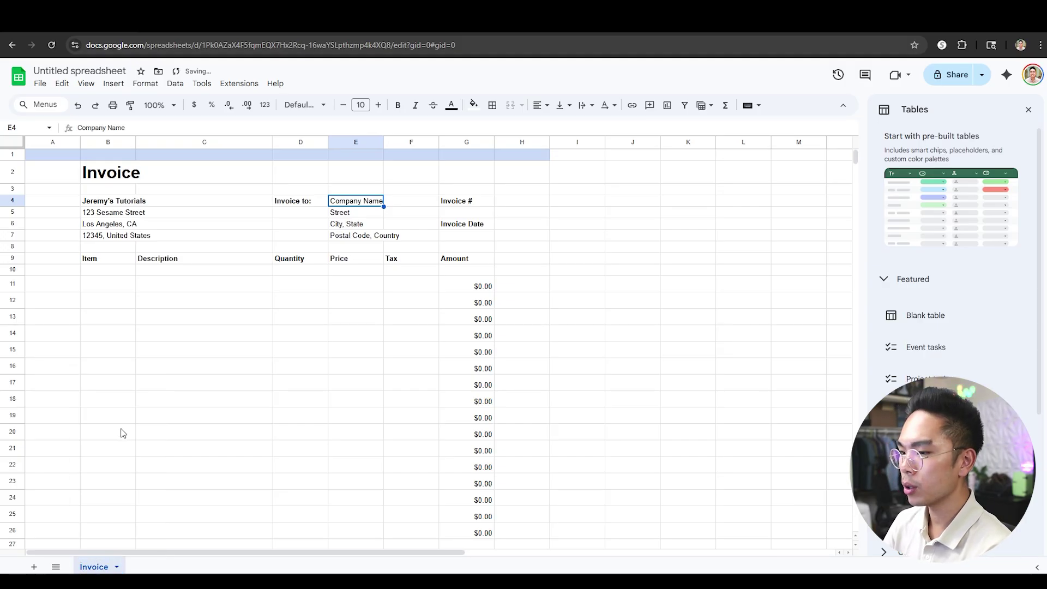
Step: Add a second sheet to the spreadsheet and rename it Database
click(34, 567)
click(163, 568)
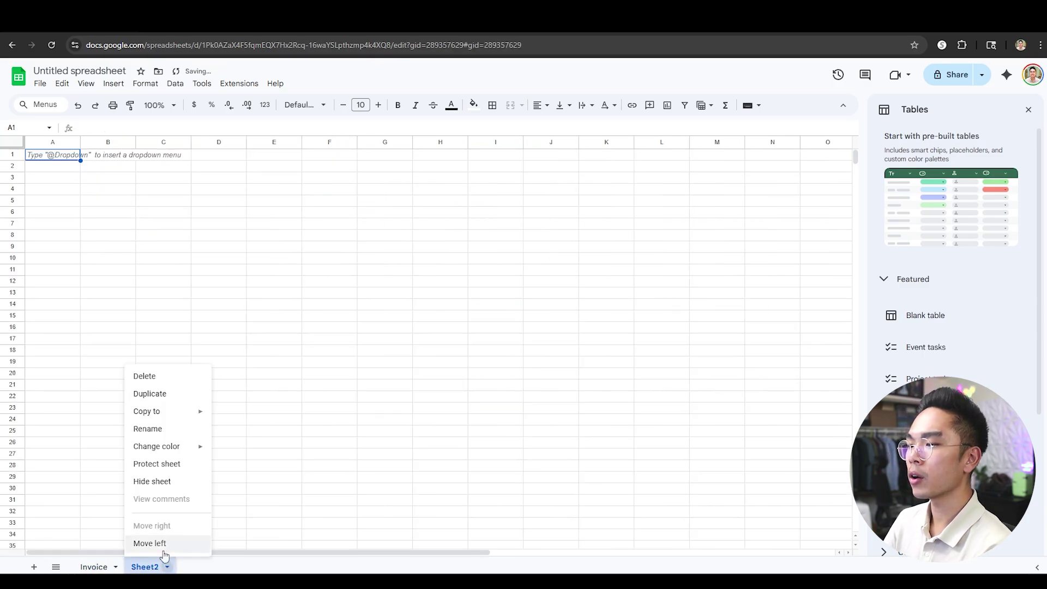
click(150, 431)
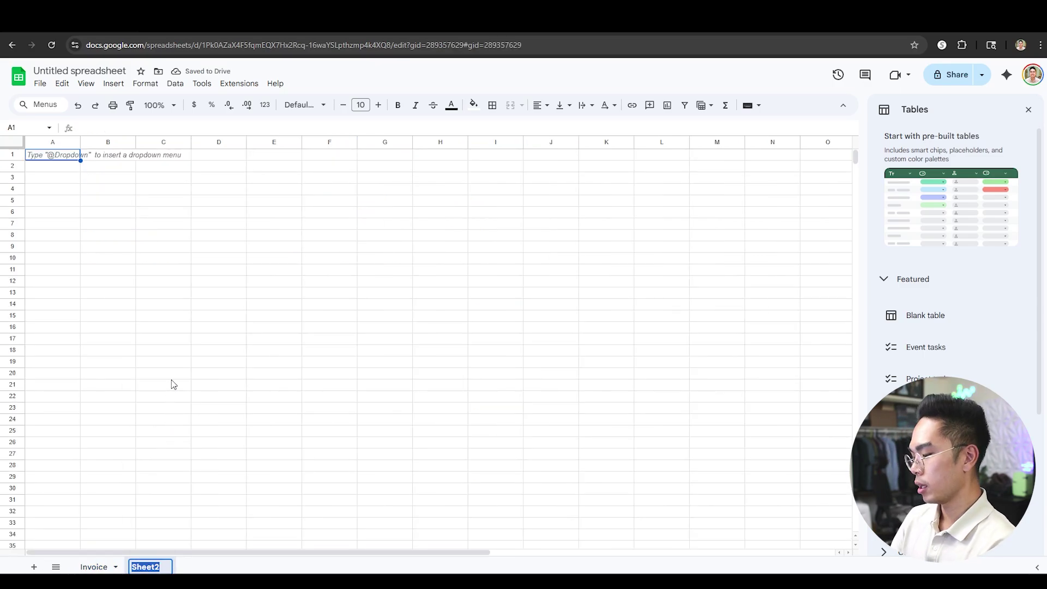
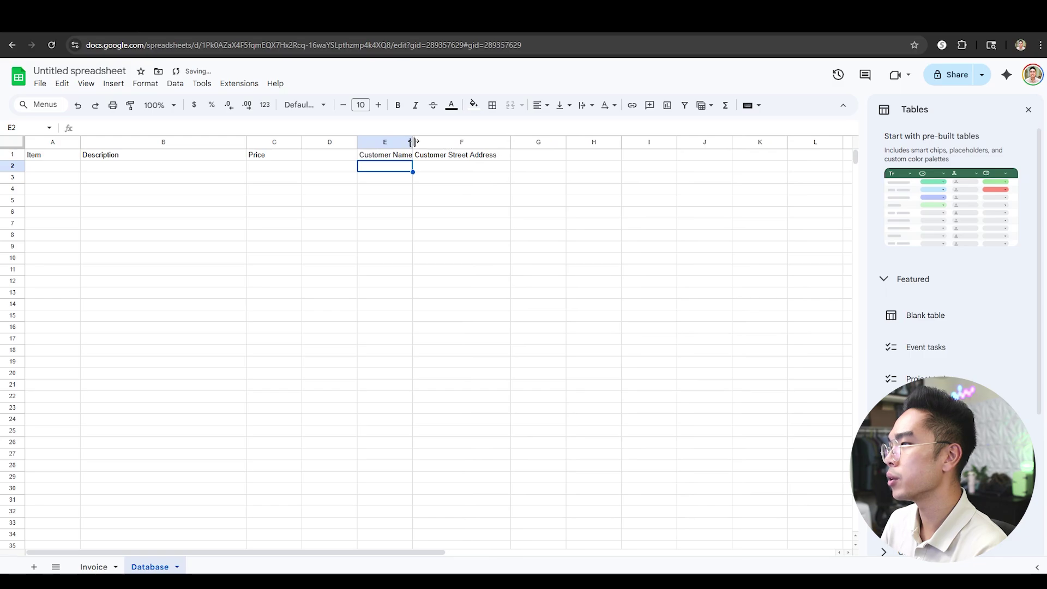
Step: Enter the header "Customer City State" in G1 of the Database sheet and widen column G to fit it
click(550, 157)
text(Customer Ci)
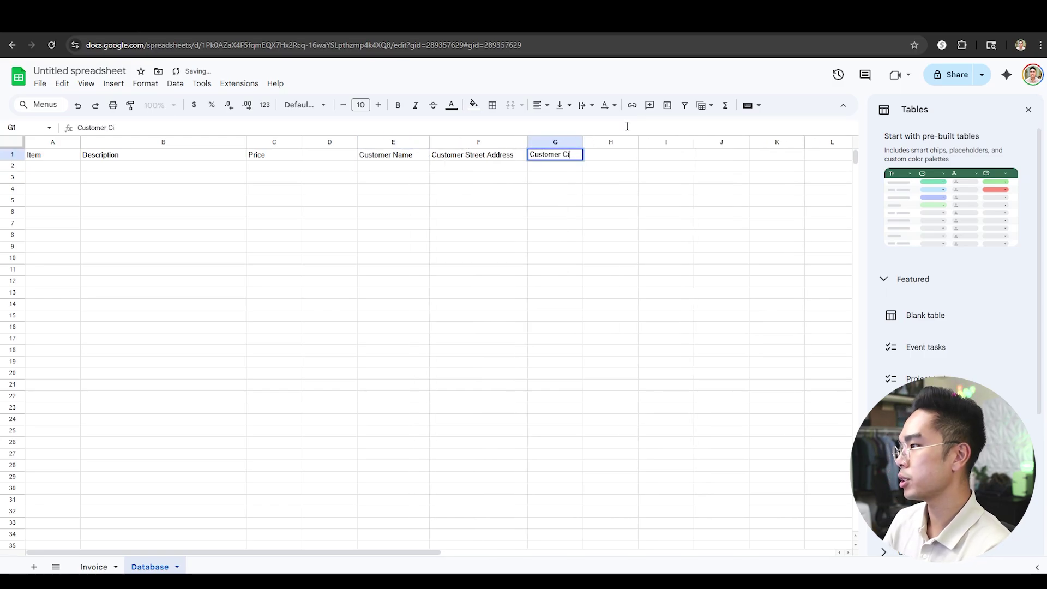
text(ty State)
key(Tab)
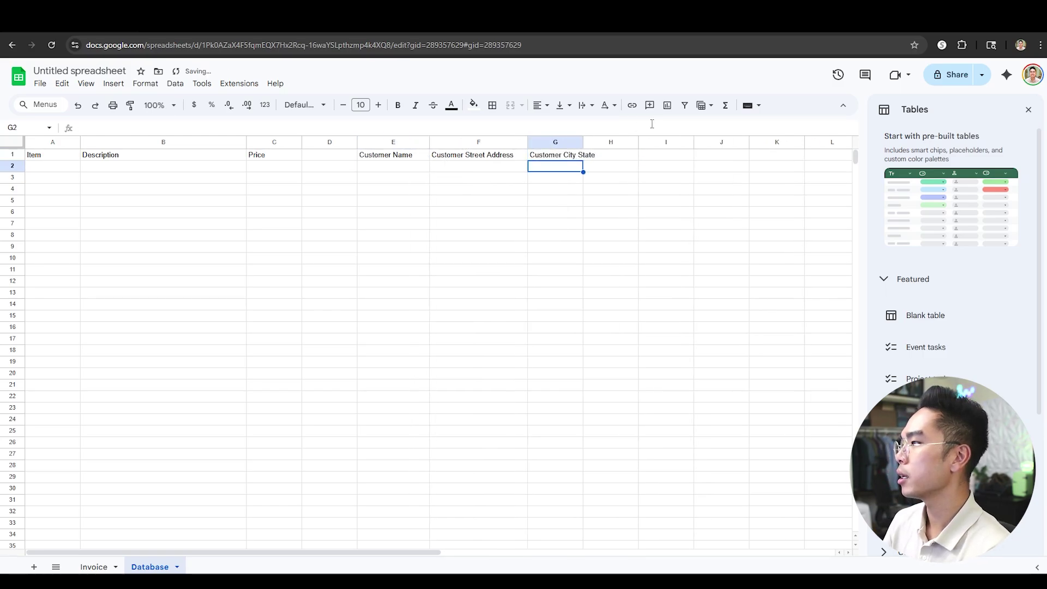
drag(583, 141, 621, 142)
Step: Enter the header "Customer Zip Code & Country" in H1 and widen column H to fit it
text(Customer ZXip)
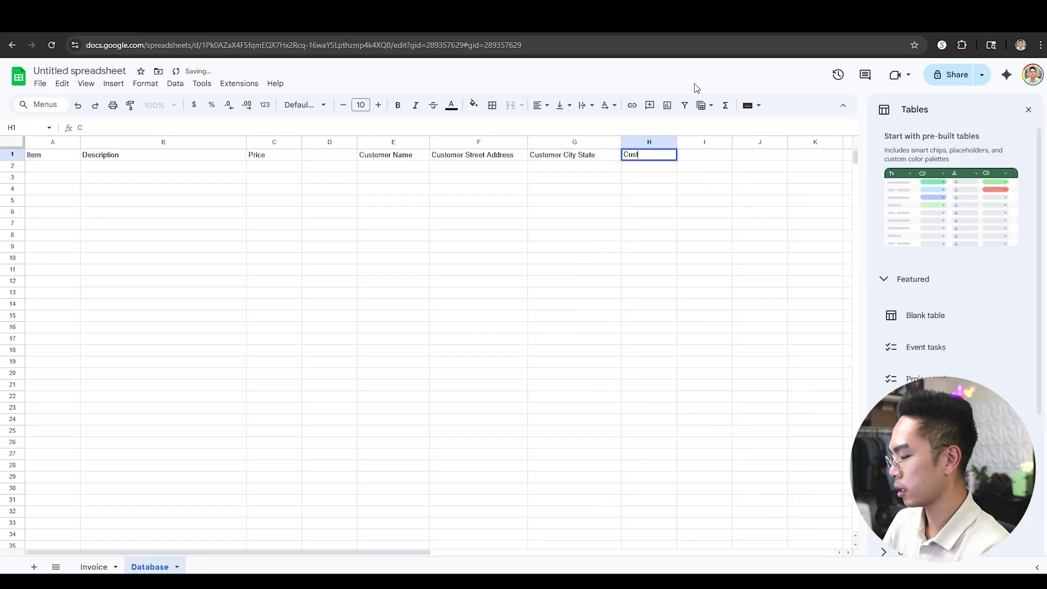
key(BackSpace)
key(BackSpace)
key(BackSpace)
text(ip )
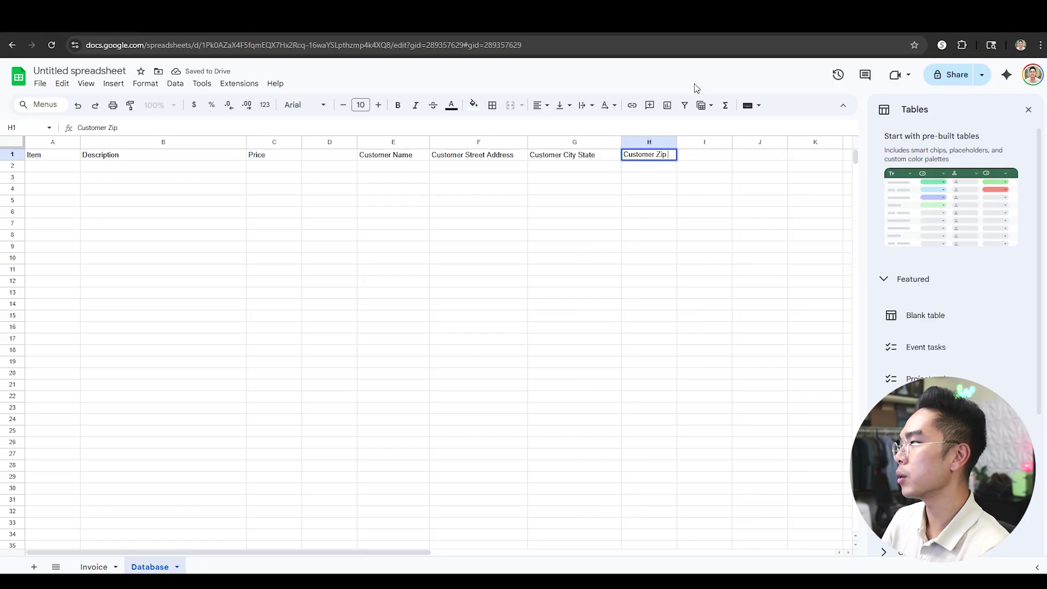
text(Code &countr)
key(BackSpace)
key(BackSpace)
key(BackSpace)
key(BackSpace)
key(BackSpace)
key(BackSpace)
text(Country)
key(Return)
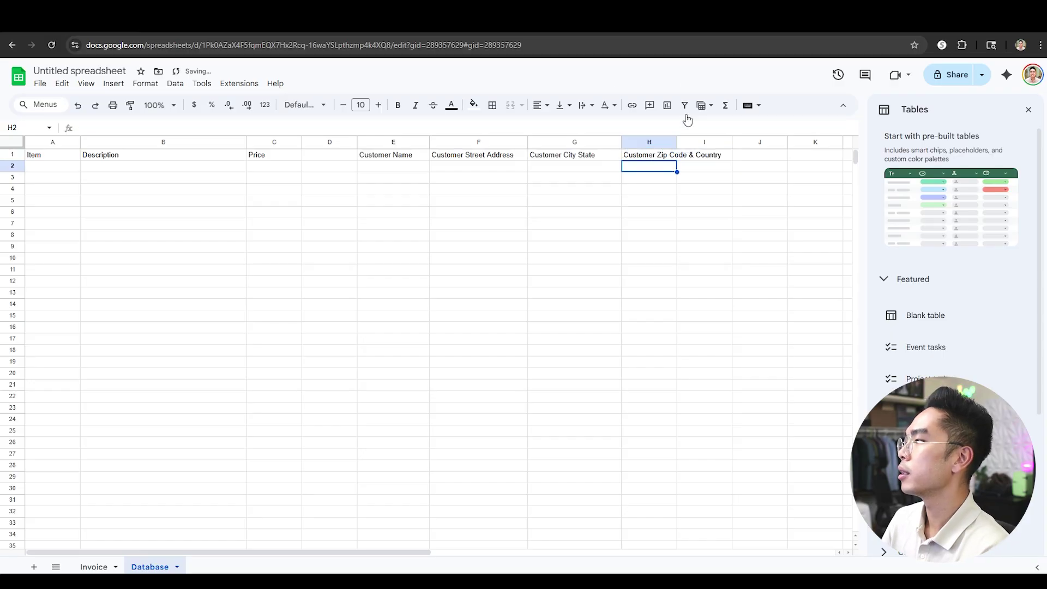
drag(678, 141, 725, 141)
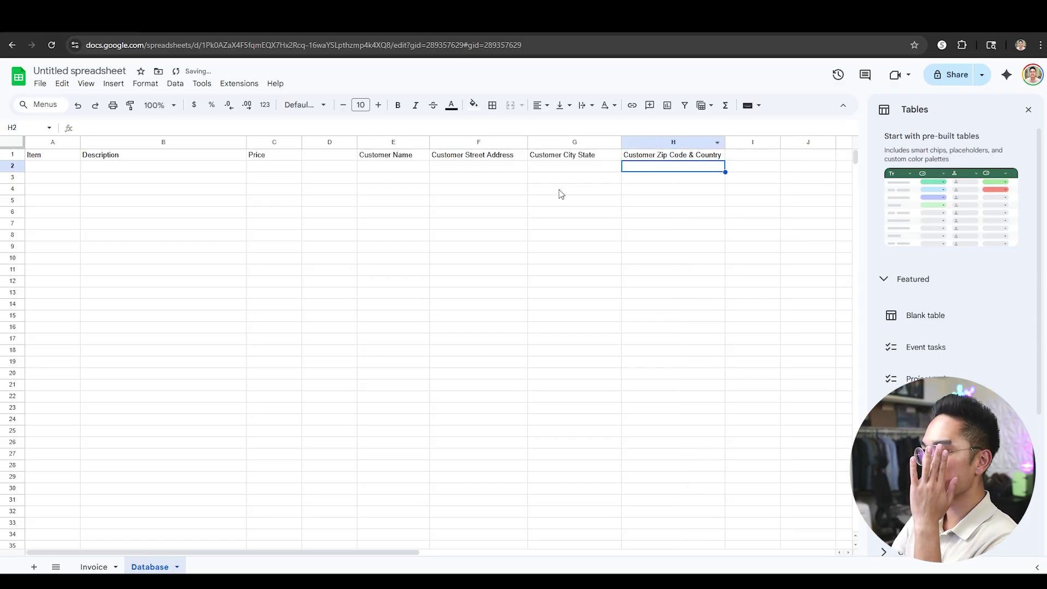
Step: Make the whole header row 1 of the Database sheet bold
click(4, 155)
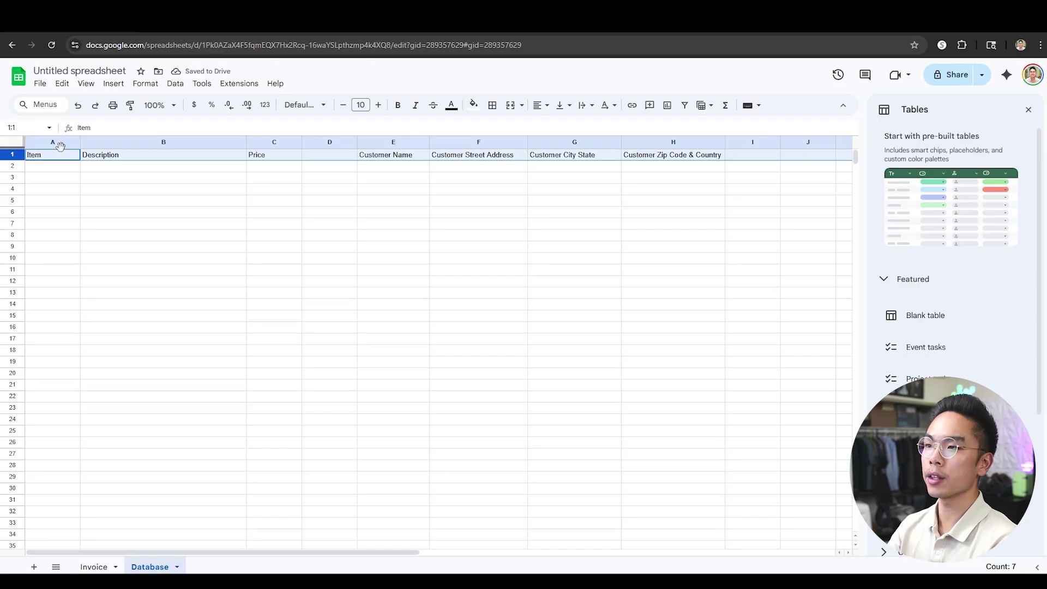
key(ctrl+b)
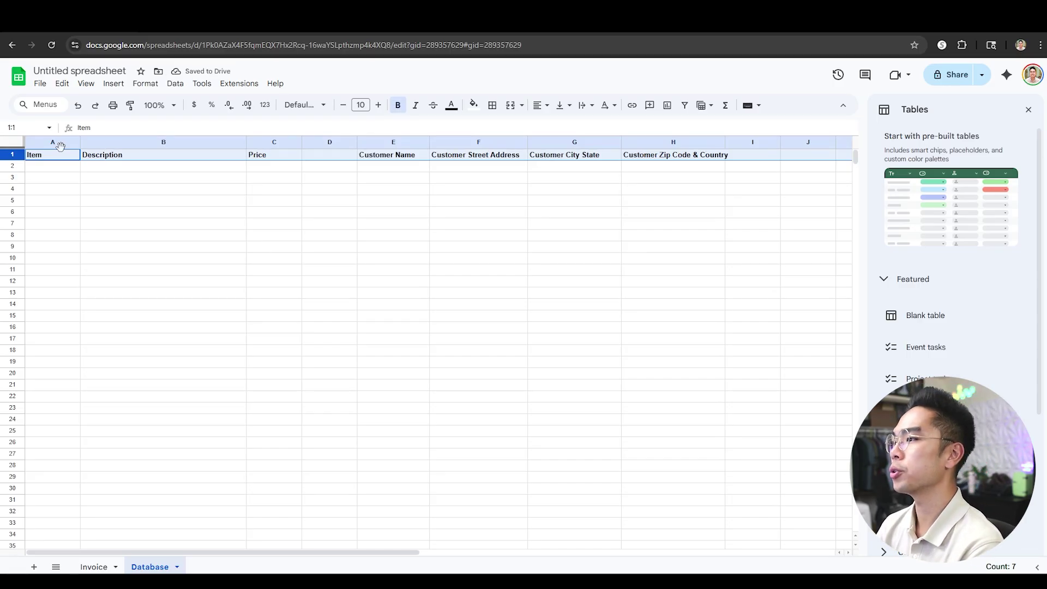
click(52, 169)
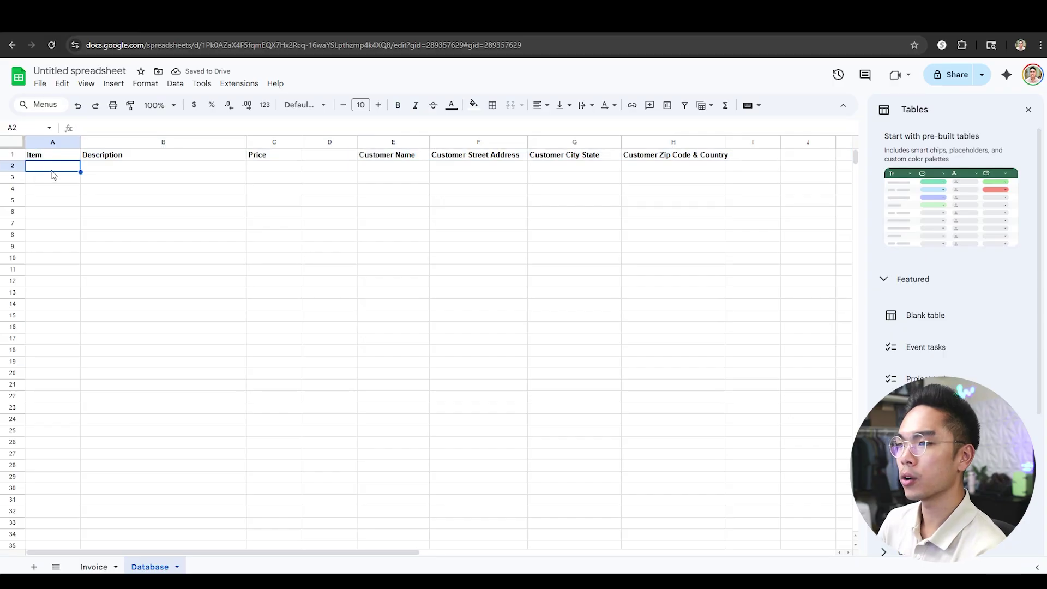
click(12, 154)
Step: Enter "Leather Boots" as the first item in A2
click(52, 169)
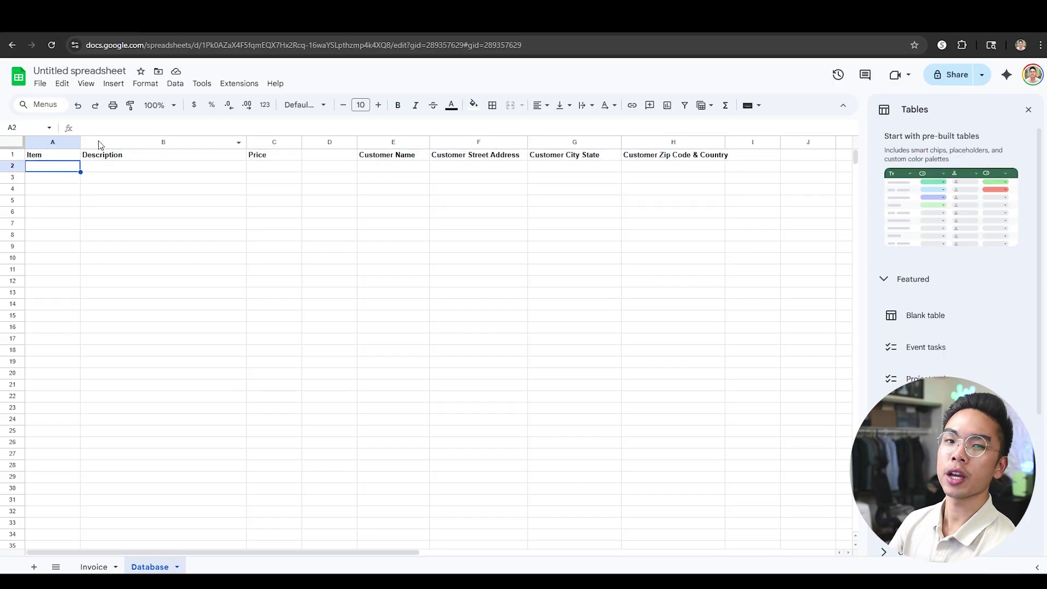
text(Leather Boots)
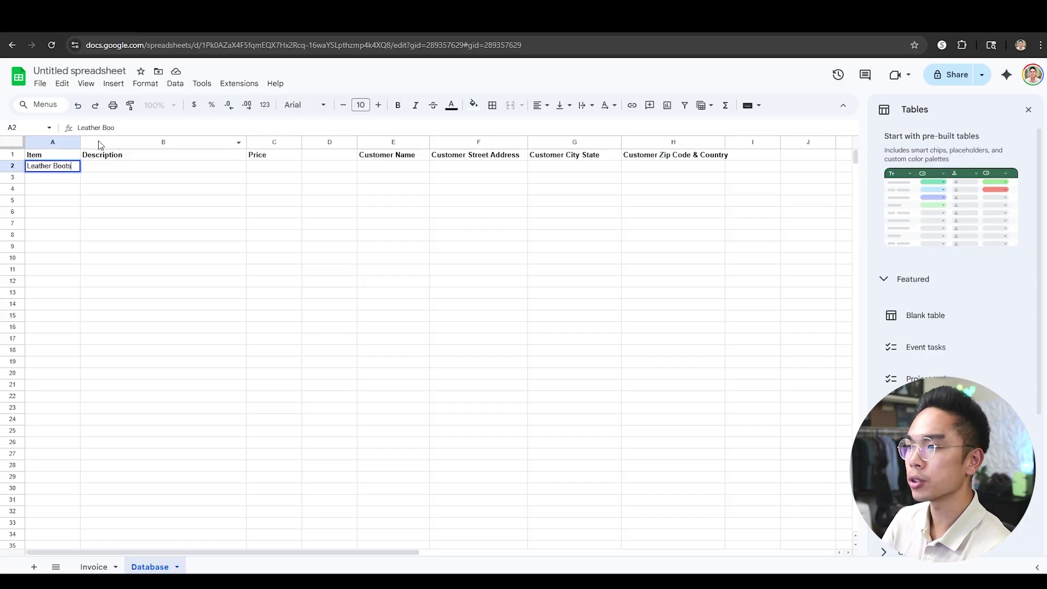
key(Return)
click(120, 170)
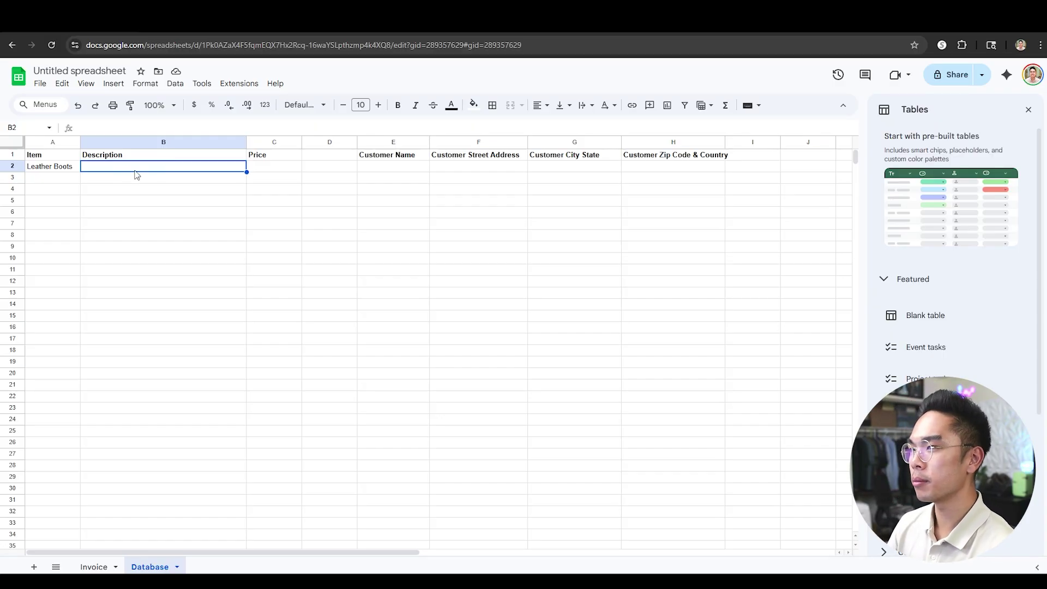
Step: Fill the "Item" header in A1 and the "Customer Name" header in E1 with light yellow
click(61, 143)
click(67, 155)
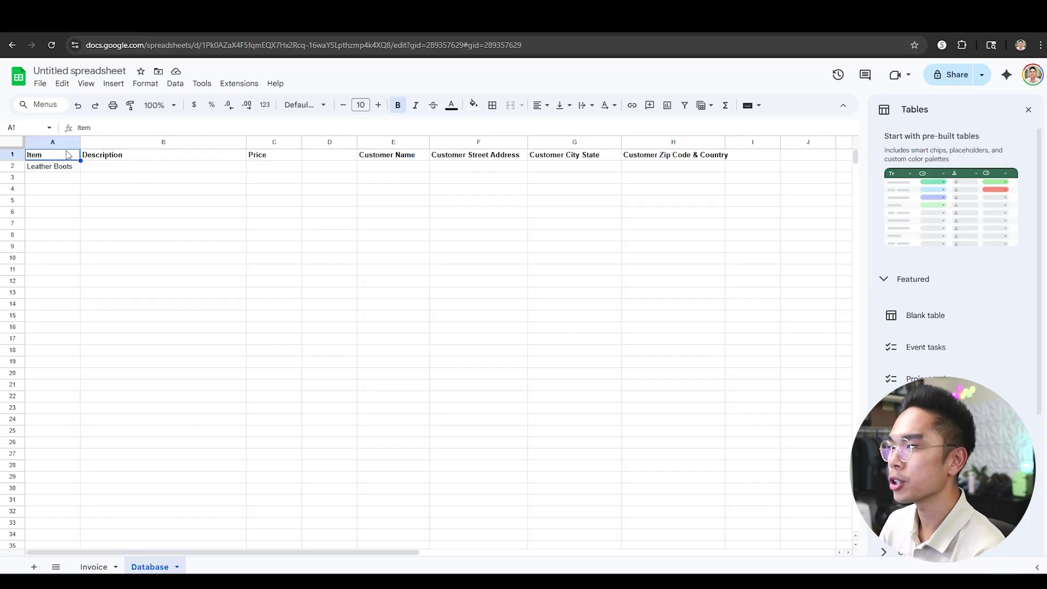
click(474, 105)
click(515, 168)
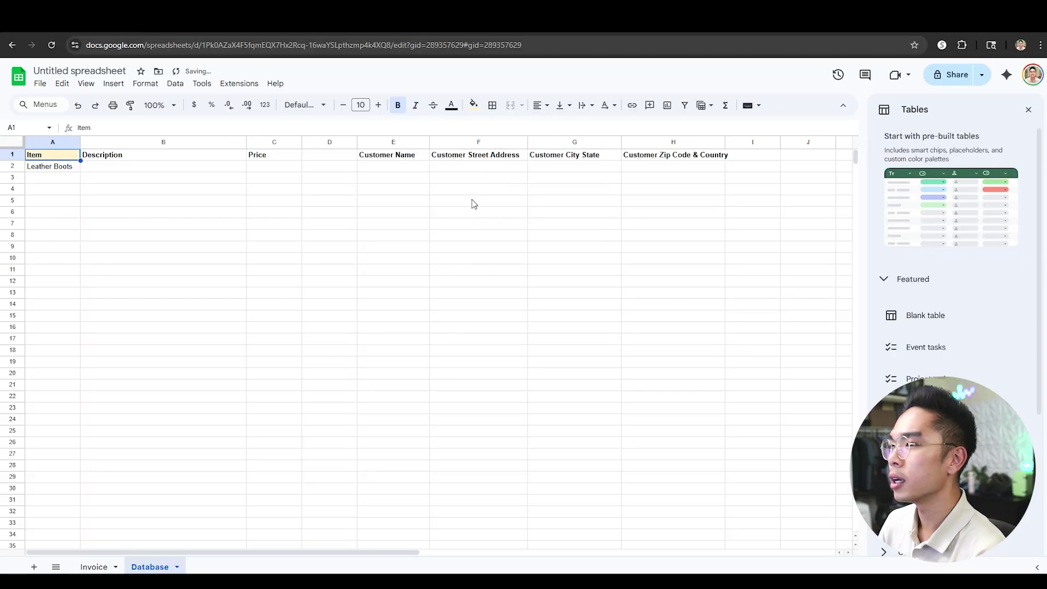
click(472, 201)
click(424, 155)
click(473, 105)
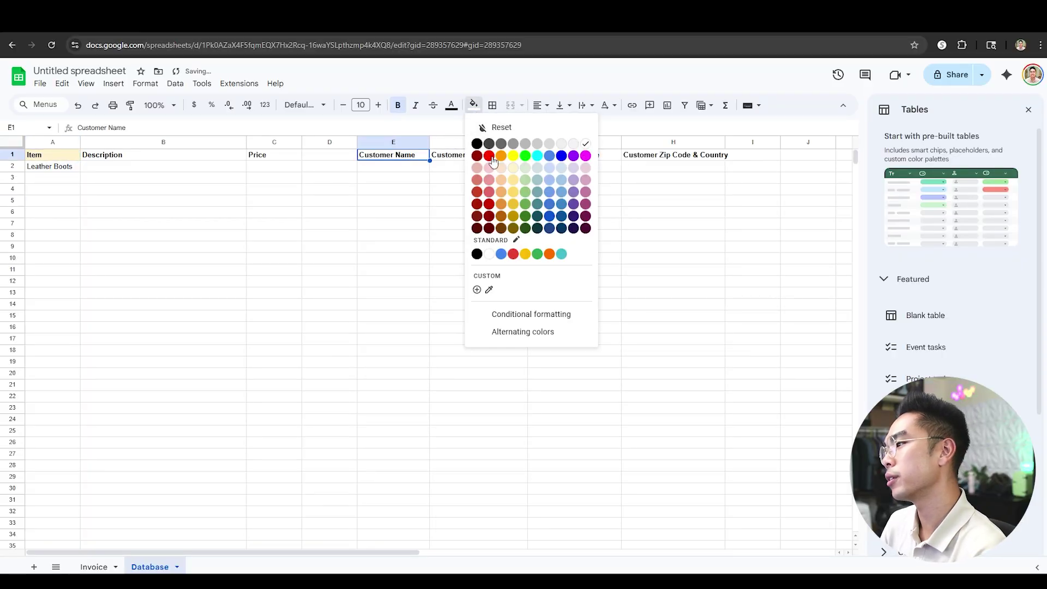
click(516, 172)
click(505, 178)
Step: Enter the description "A great pair of leather boots for the cold weather" in B2
click(124, 173)
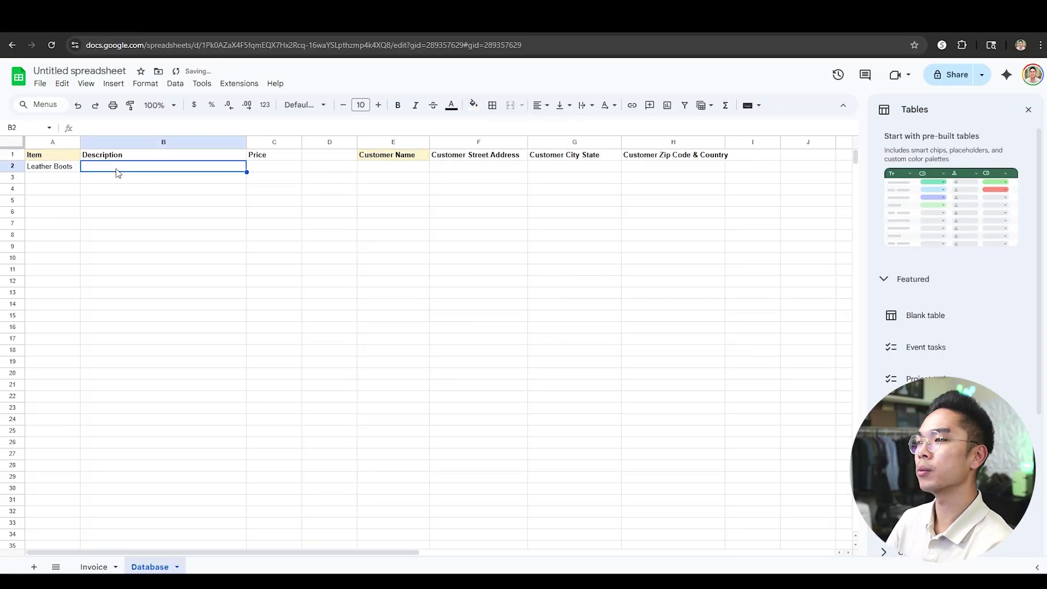
click(57, 169)
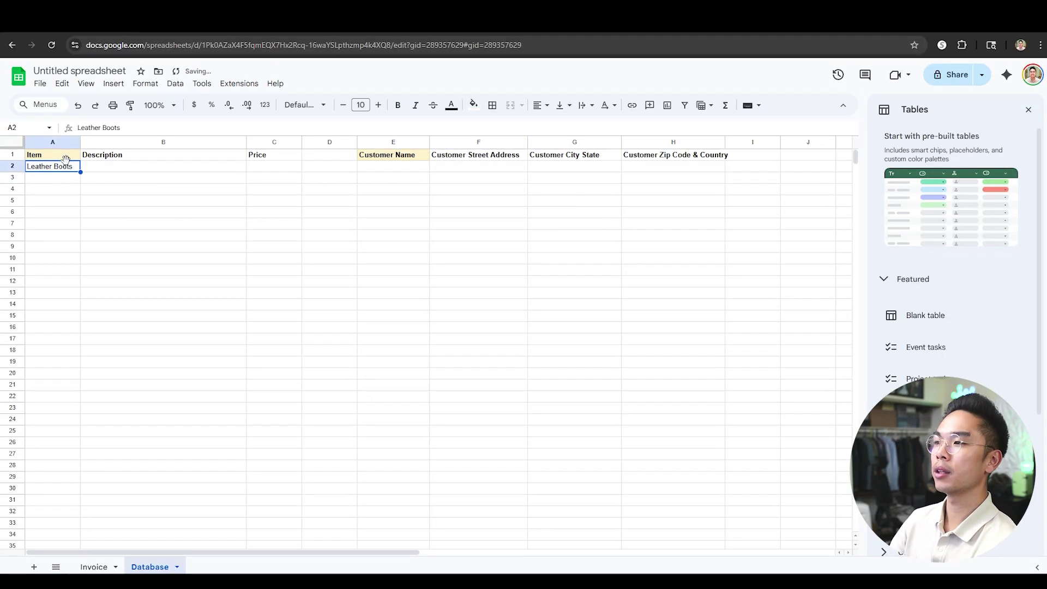
click(100, 167)
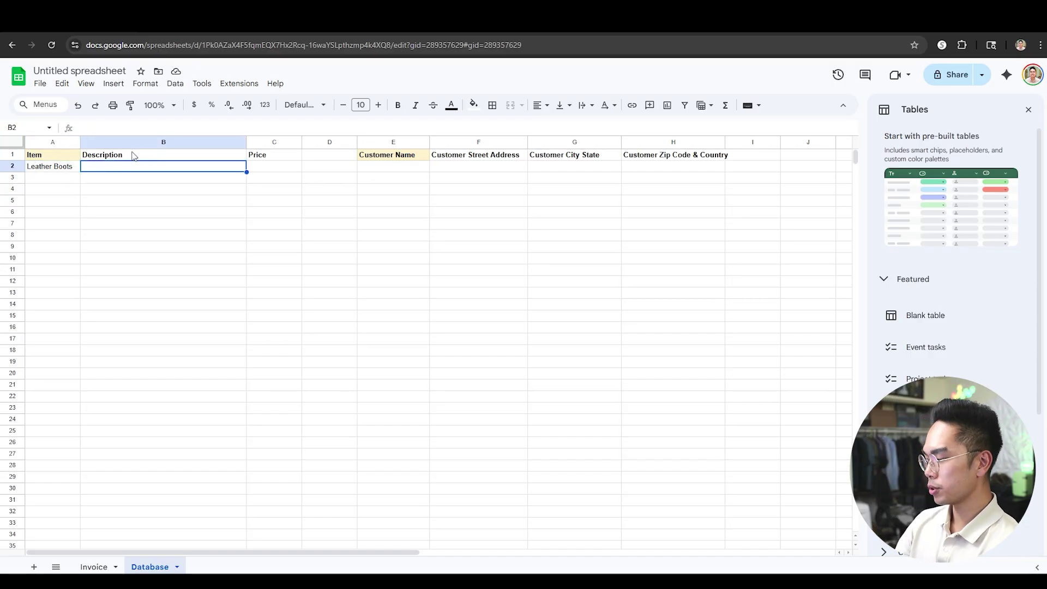
text(A great pair of leather booths)
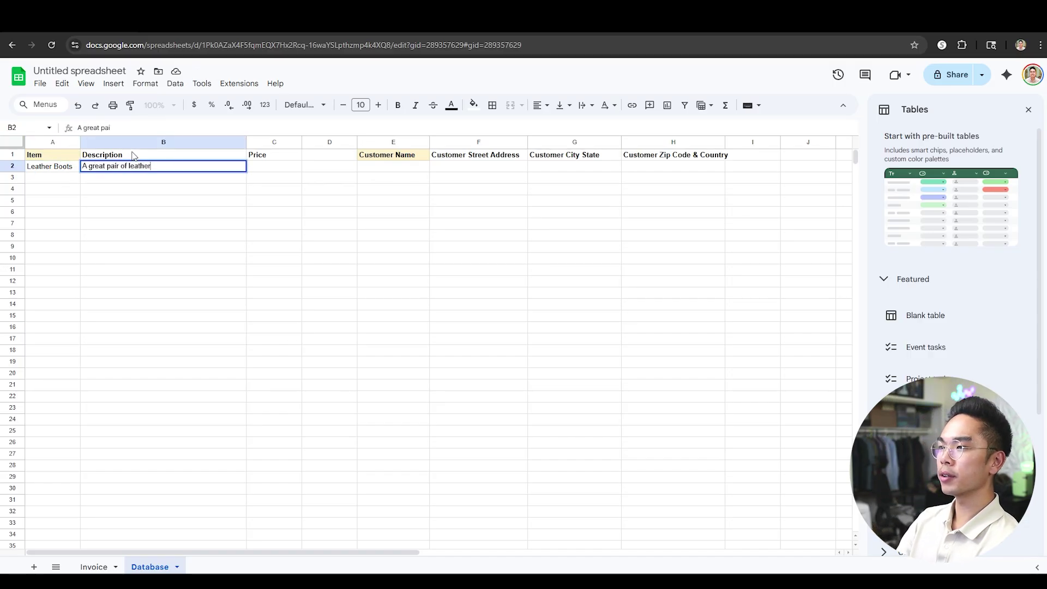
key(BackSpace)
key(BackSpace)
key(BackSpace)
key(BackSpace)
text(ts f)
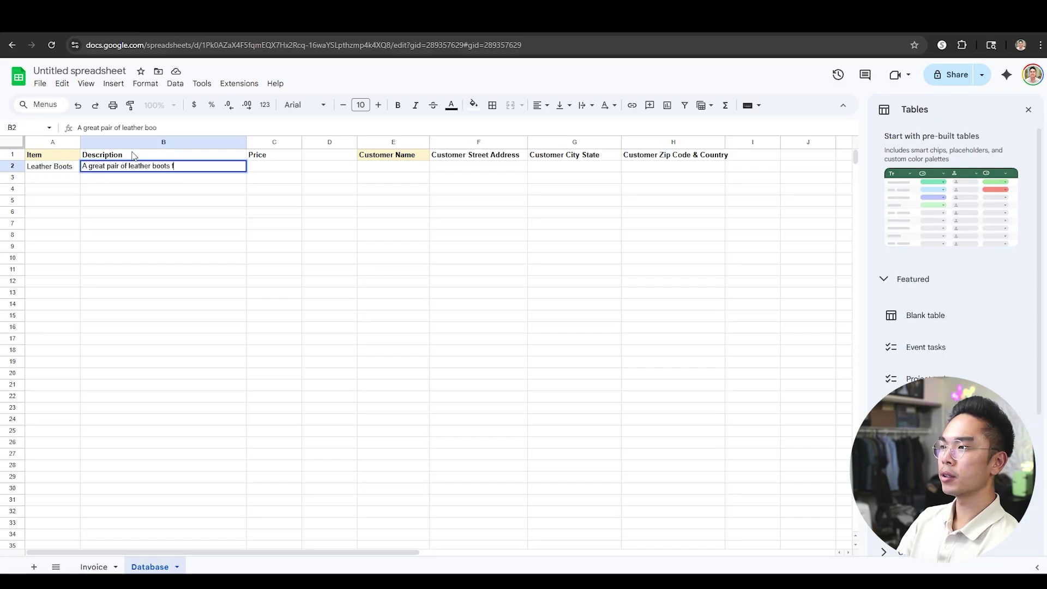
text(or the cold weater)
key(Tab)
key(Left)
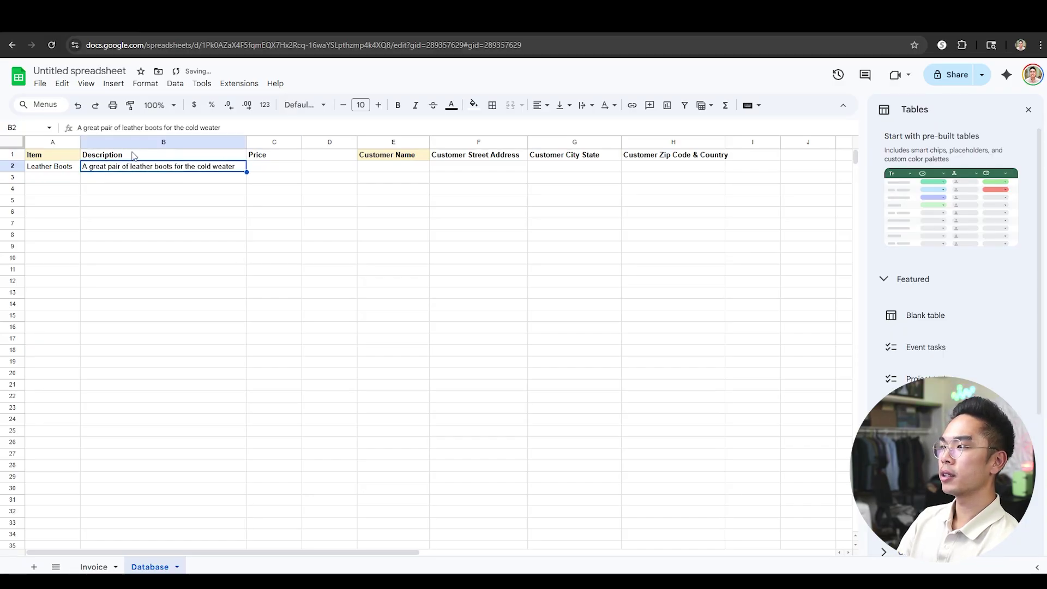
key(Return)
key(Left)
key(Left)
text(h)
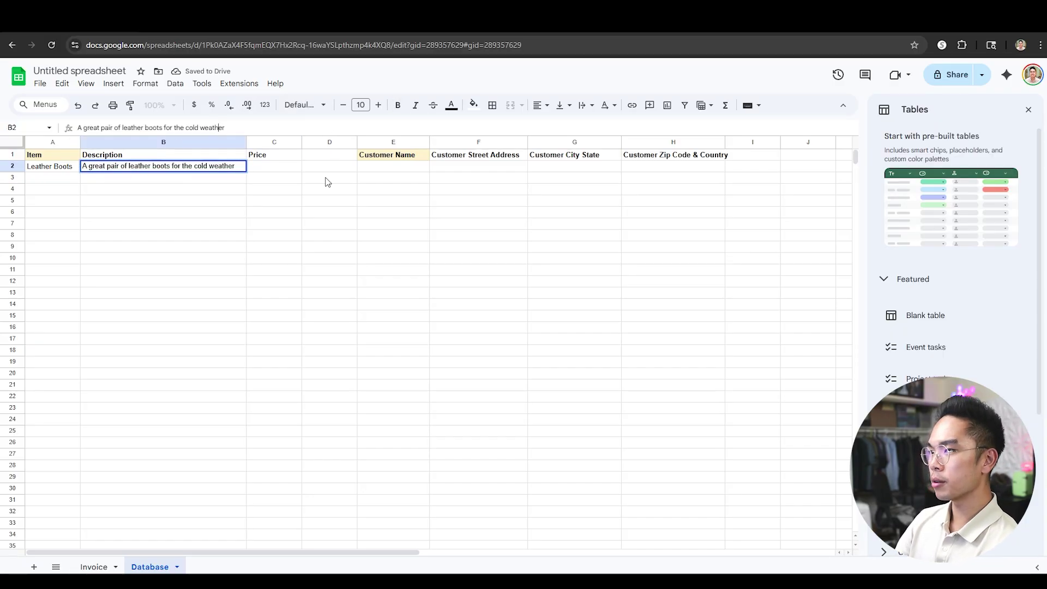
Step: Enter the price 40 in C2 and format column C as currency
click(299, 174)
text(40)
key(Return)
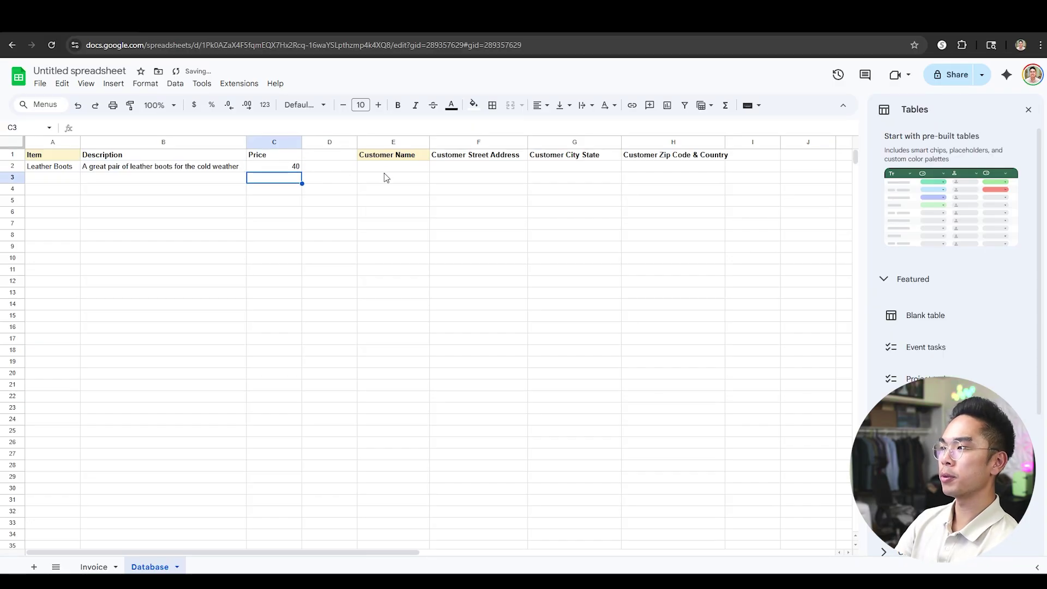
click(290, 144)
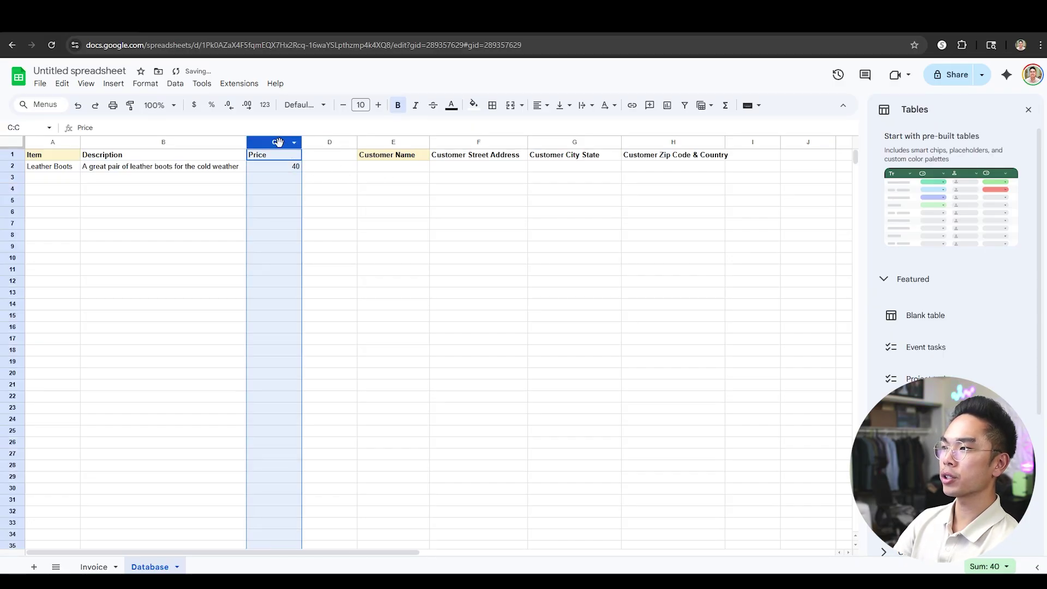
click(194, 105)
click(293, 191)
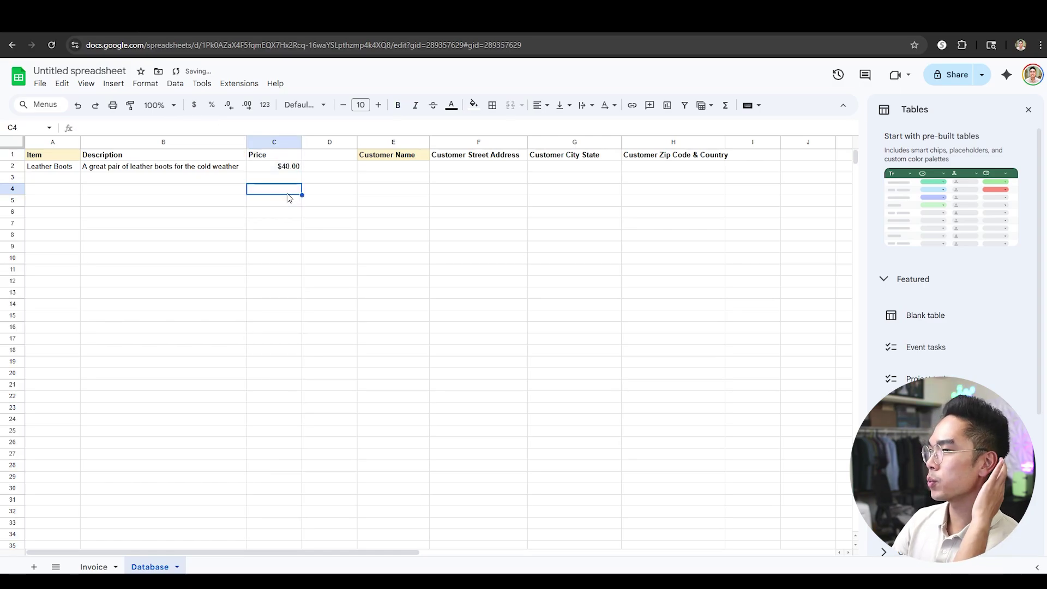
click(289, 167)
Step: Try the number 13123 as the item in A2 instead of the item name, and clear the cell
click(55, 169)
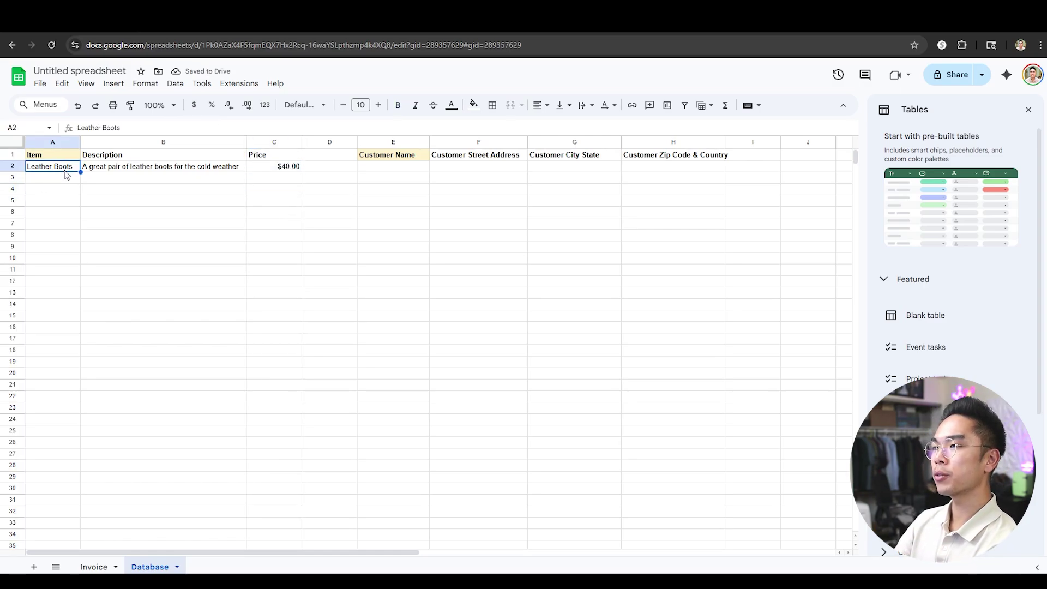
triple_click(62, 170)
text(13123)
key(BackSpace)
key(BackSpace)
key(BackSpace)
key(BackSpace)
key(BackSpace)
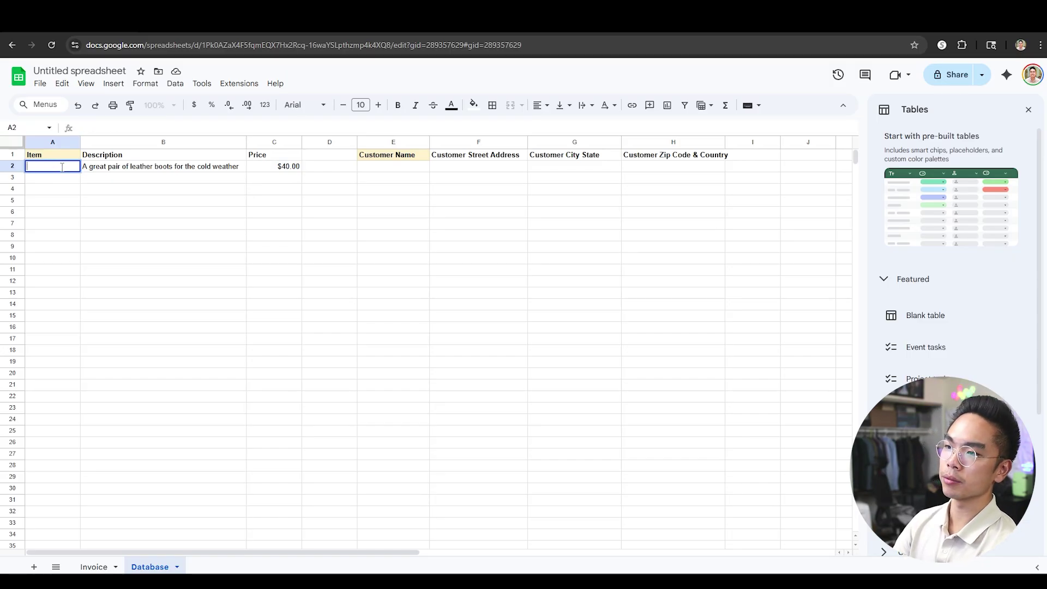
click(120, 213)
Step: Enter the item name "Leather Boots" in A2 again
click(71, 166)
text(Leat)
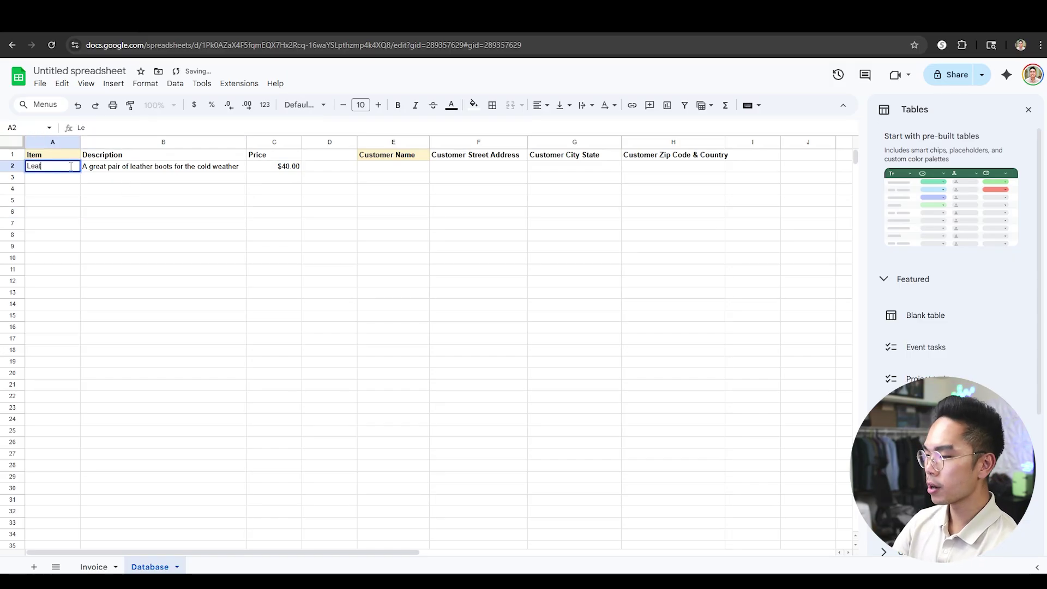
text(her Boots)
key(Return)
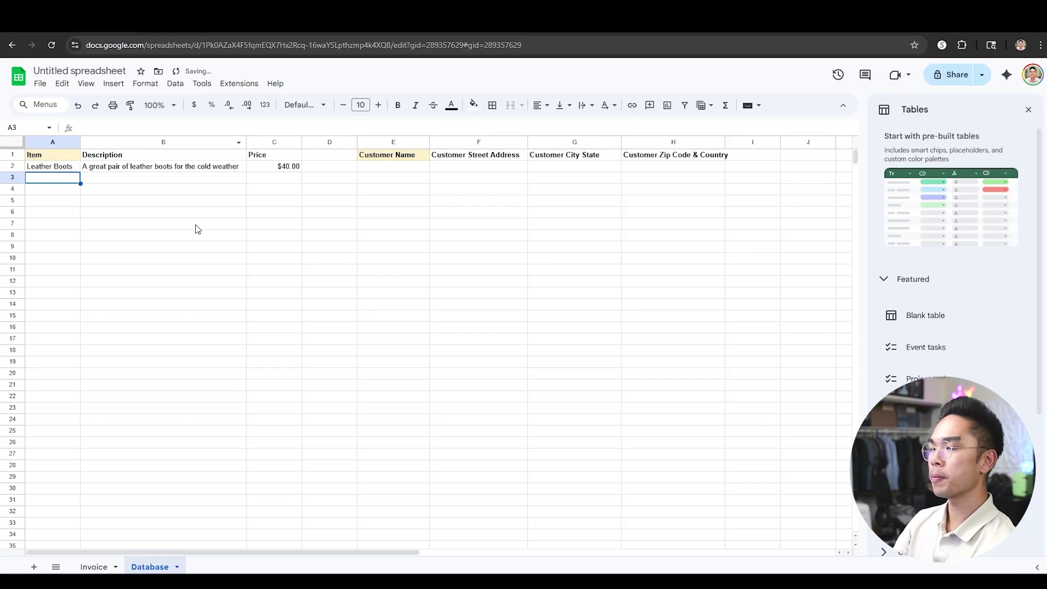
Step: Start a VLOOKUP formula in description cell C11 of the Invoice sheet with B11 as the search key
click(95, 566)
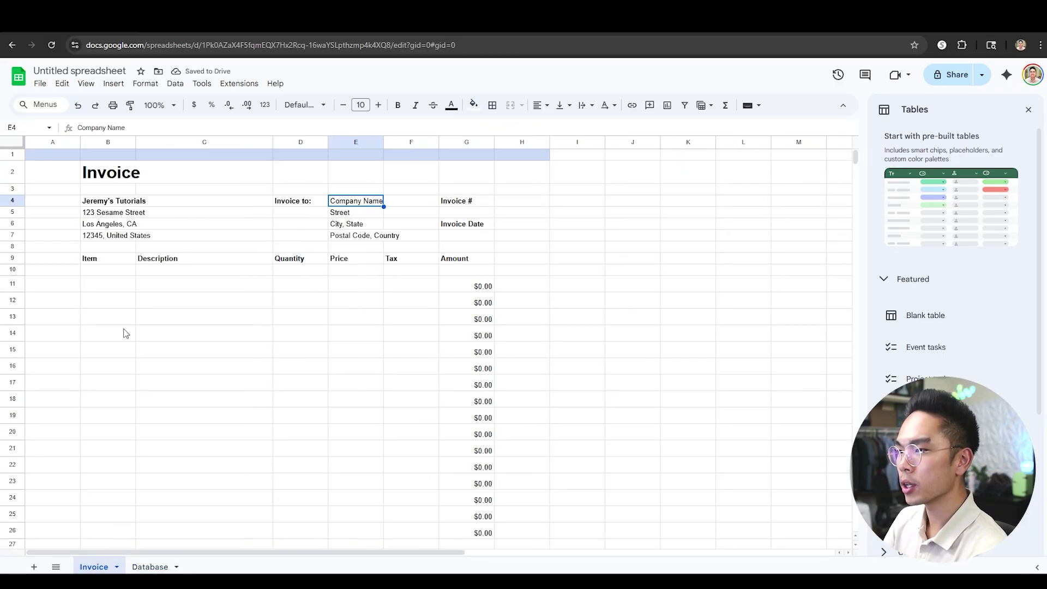
click(105, 291)
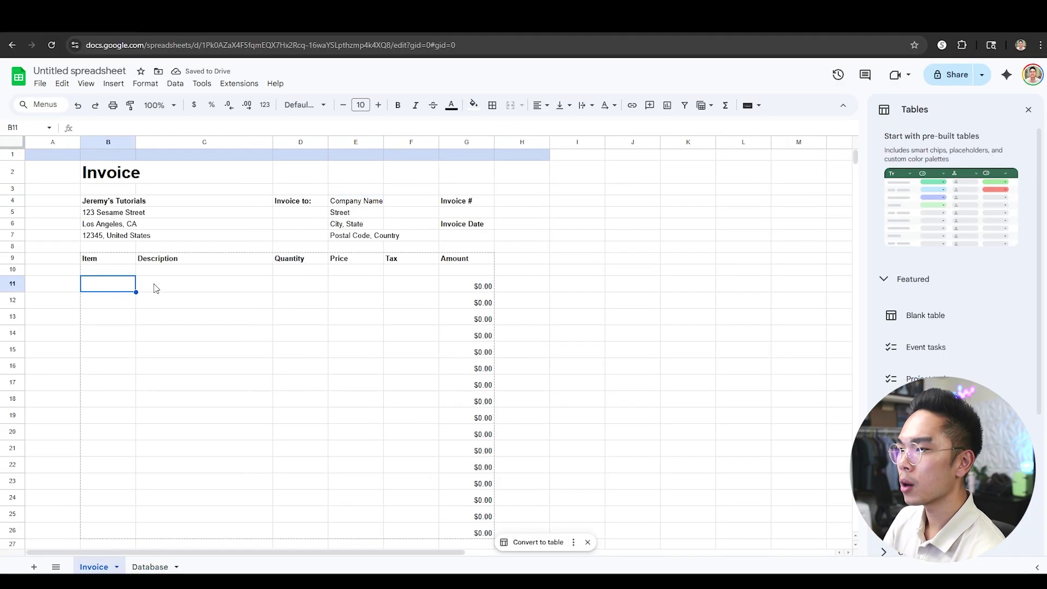
click(159, 286)
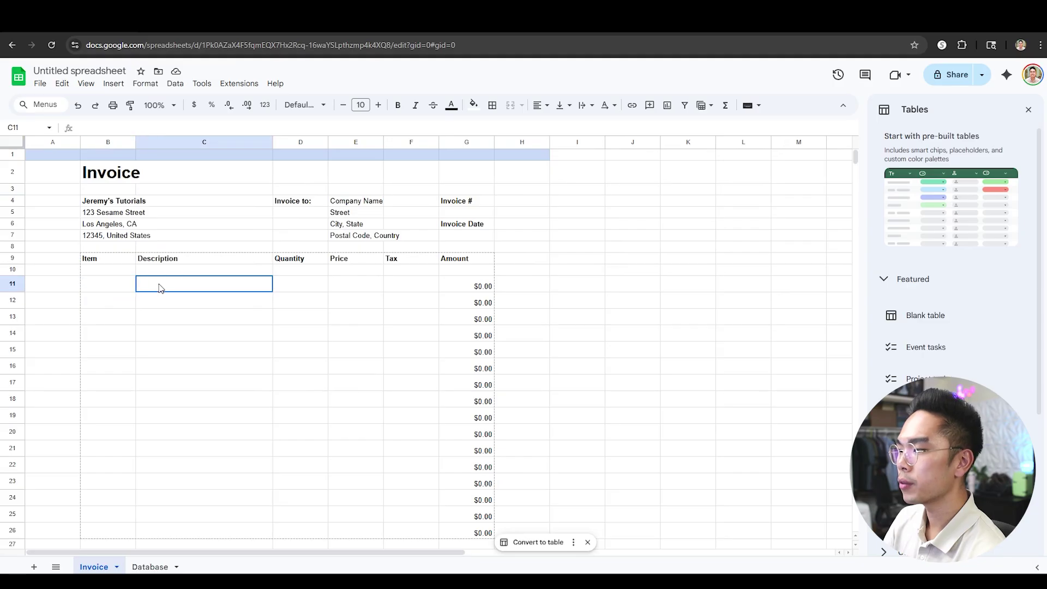
click(167, 126)
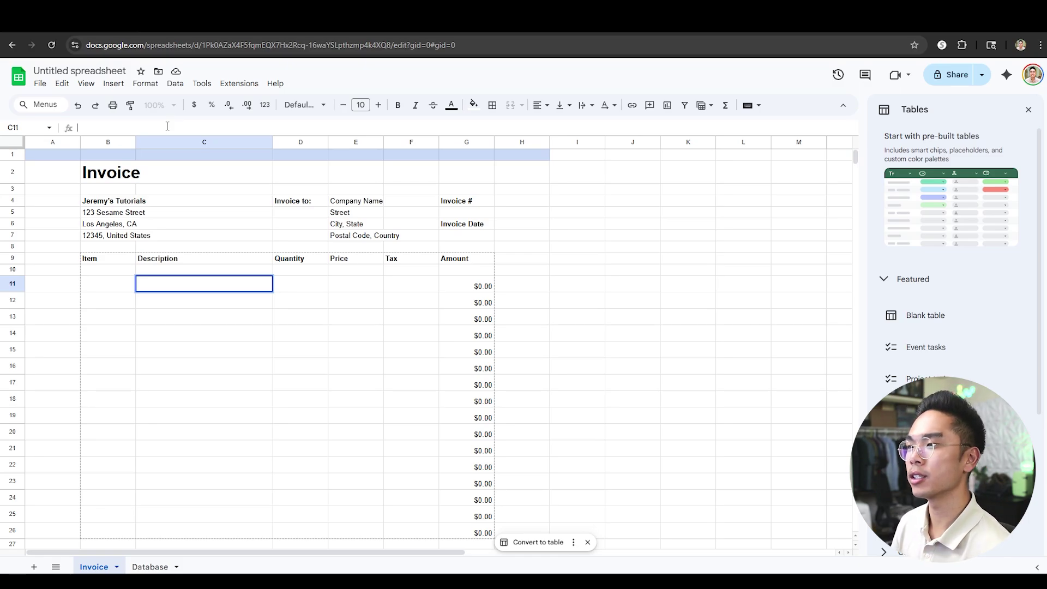
text(=)
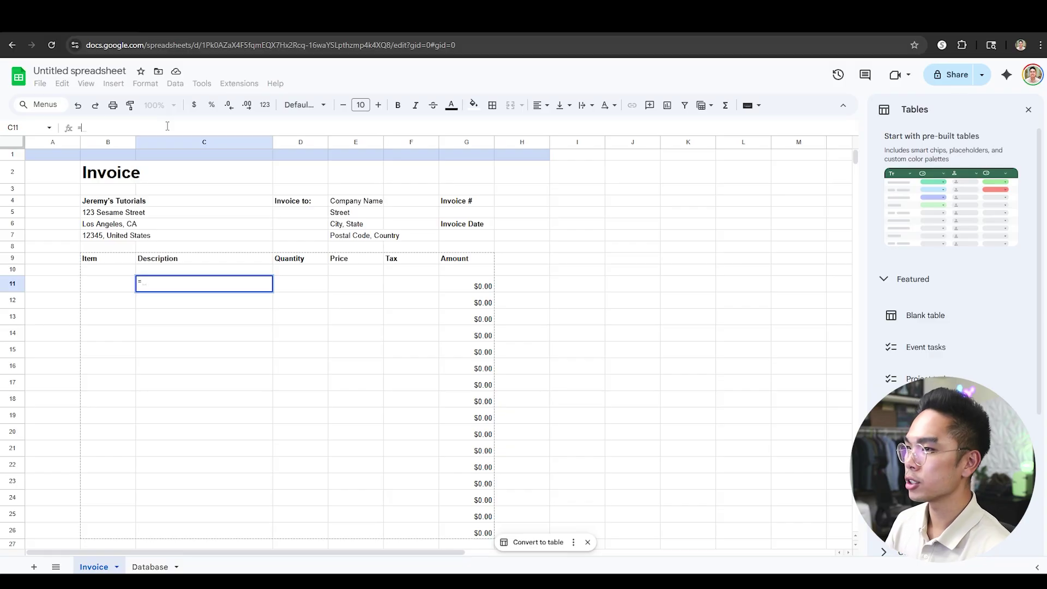
text(VL)
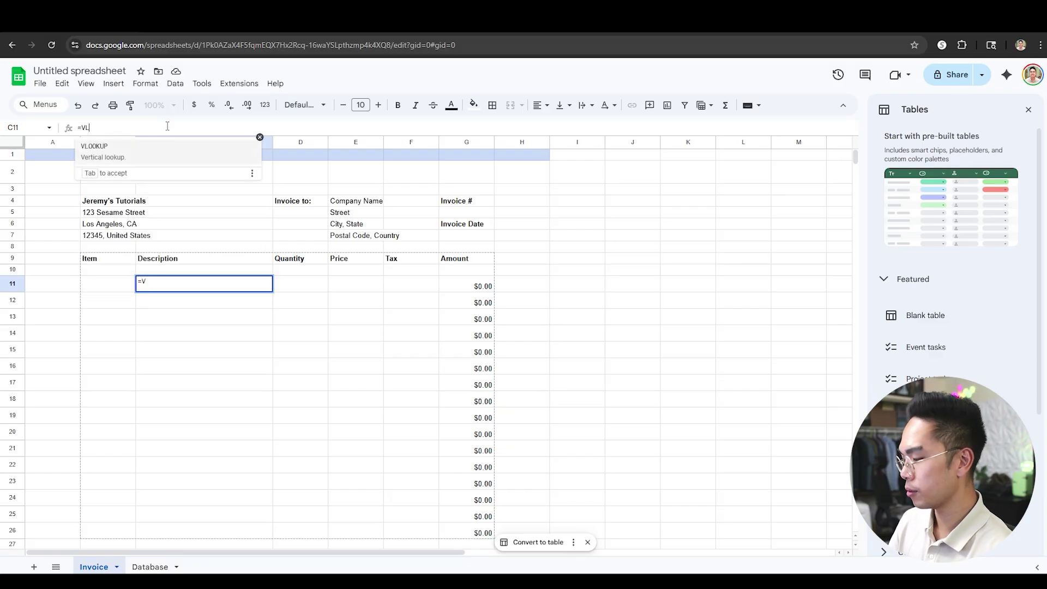
text(OOKUP()
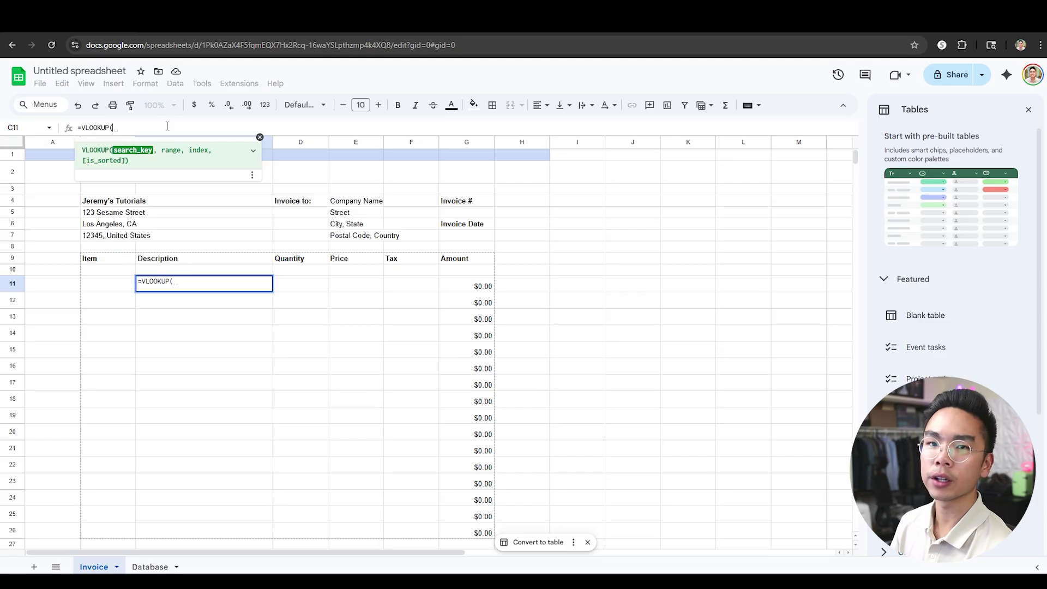
click(117, 286)
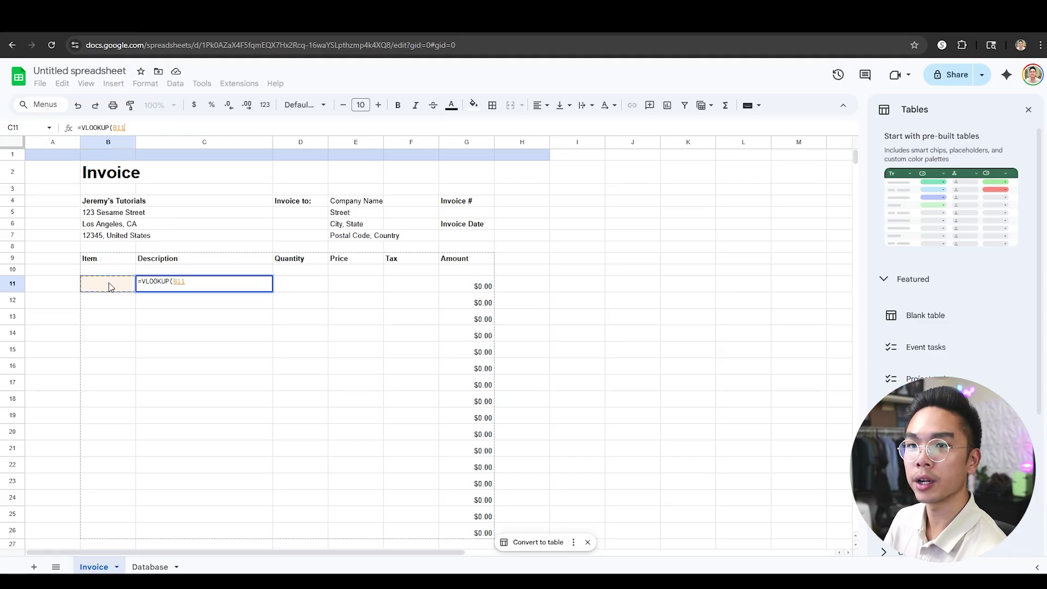
text(,)
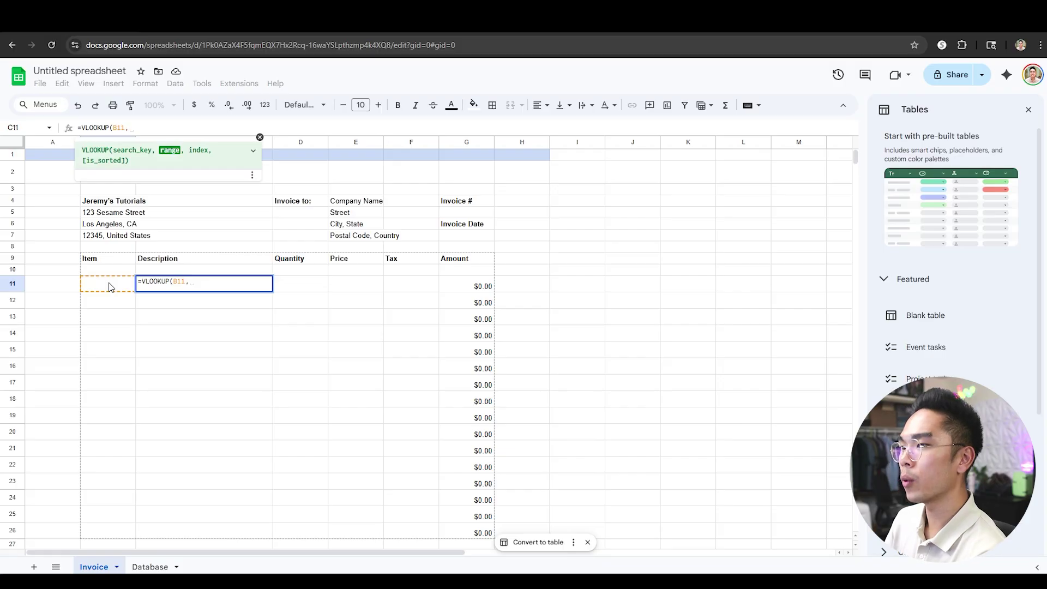
Step: Set the VLOOKUP range to the whole columns A to C of the Database sheet
click(149, 567)
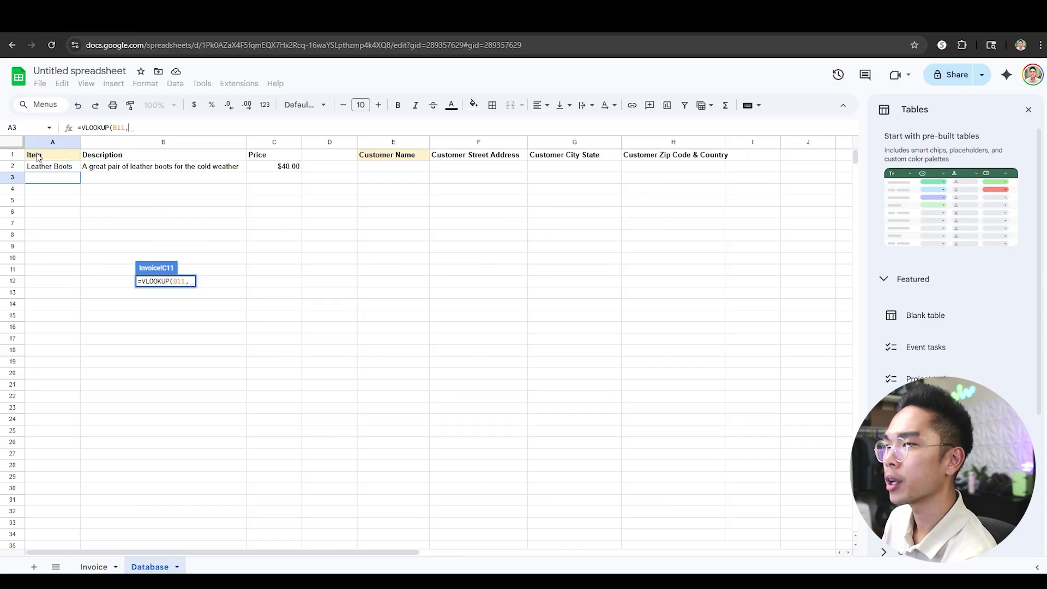
drag(37, 157, 263, 468)
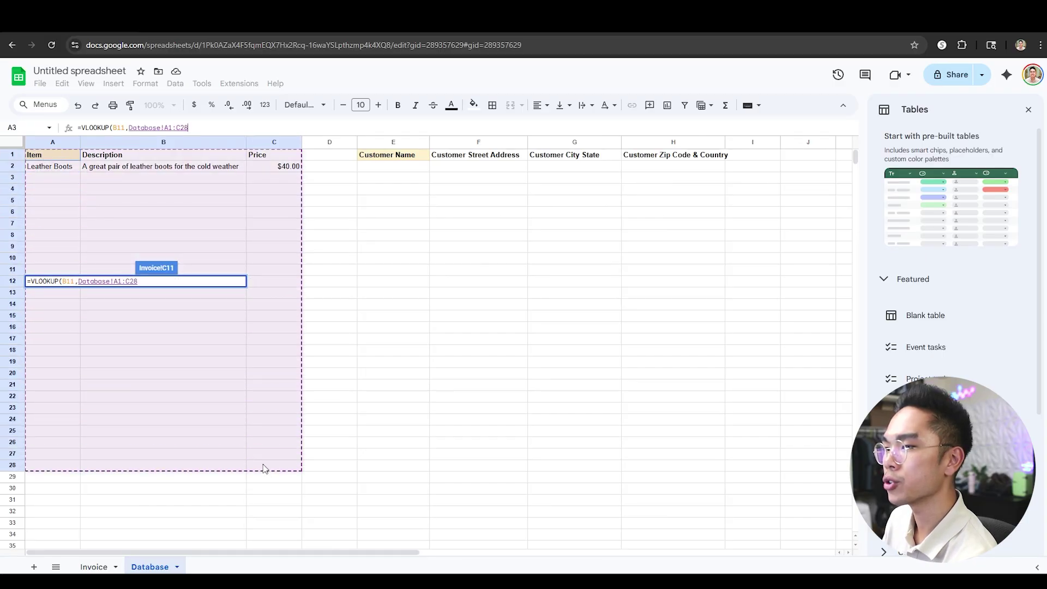
click(51, 144)
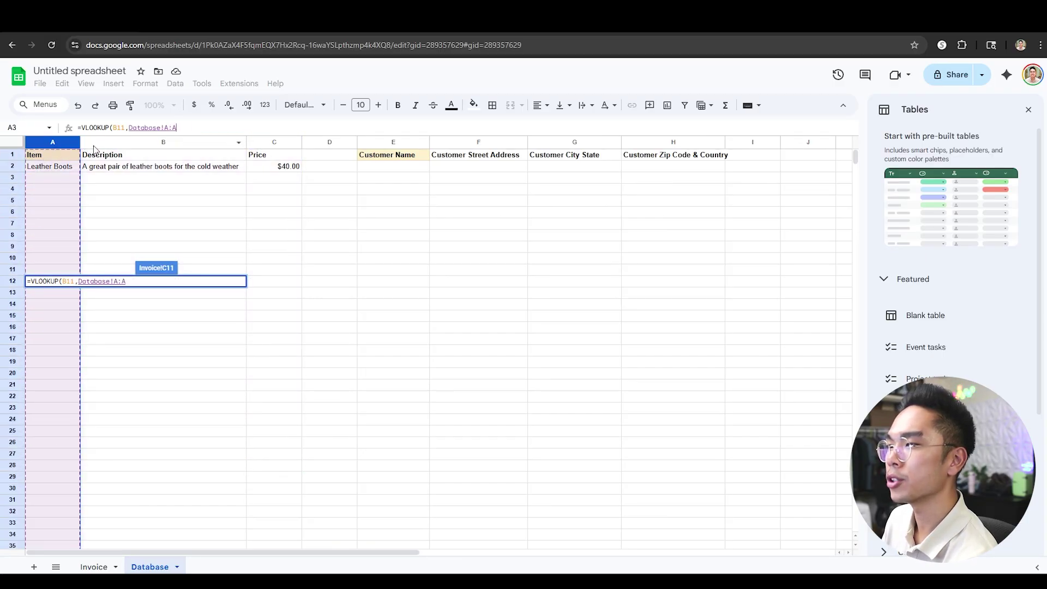
shift+click(269, 147)
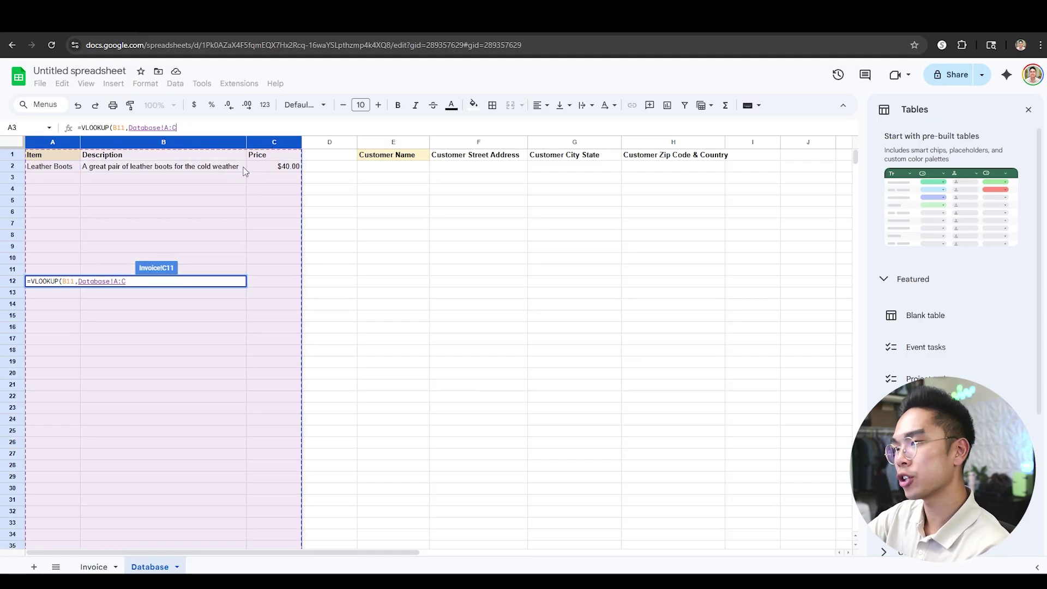
scroll(366, 290, down, 20)
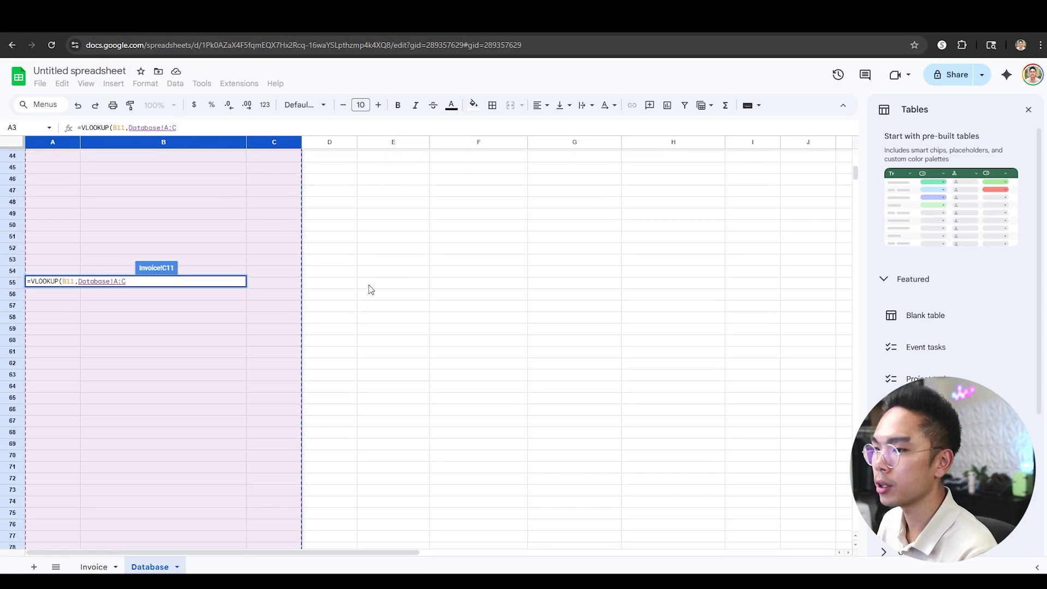
scroll(404, 320, up, 20)
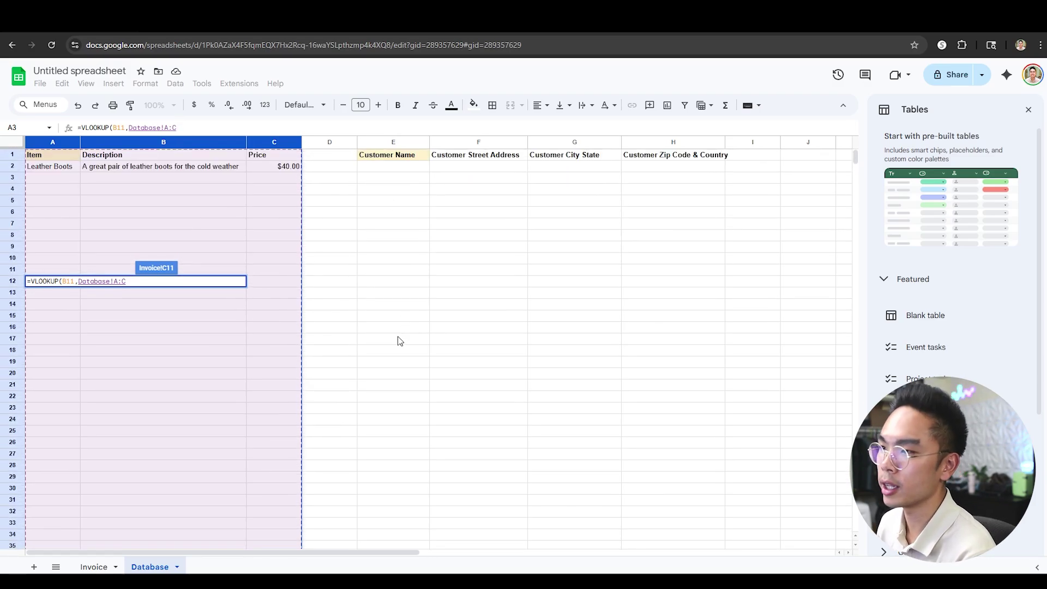
Step: Complete the VLOOKUP with column index 2 and enter the formula in C11
text(,)
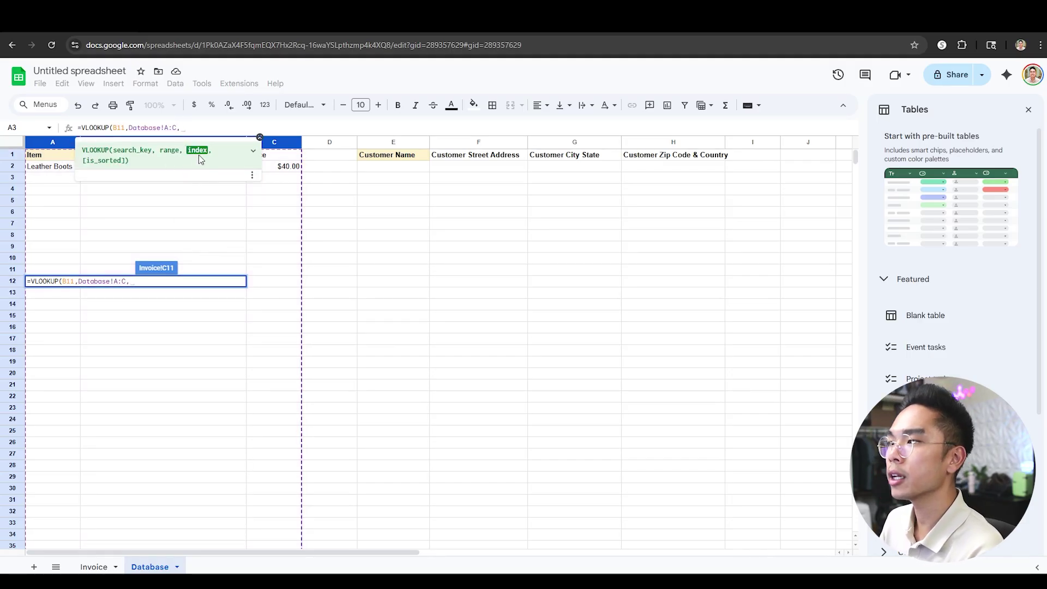
text(2)
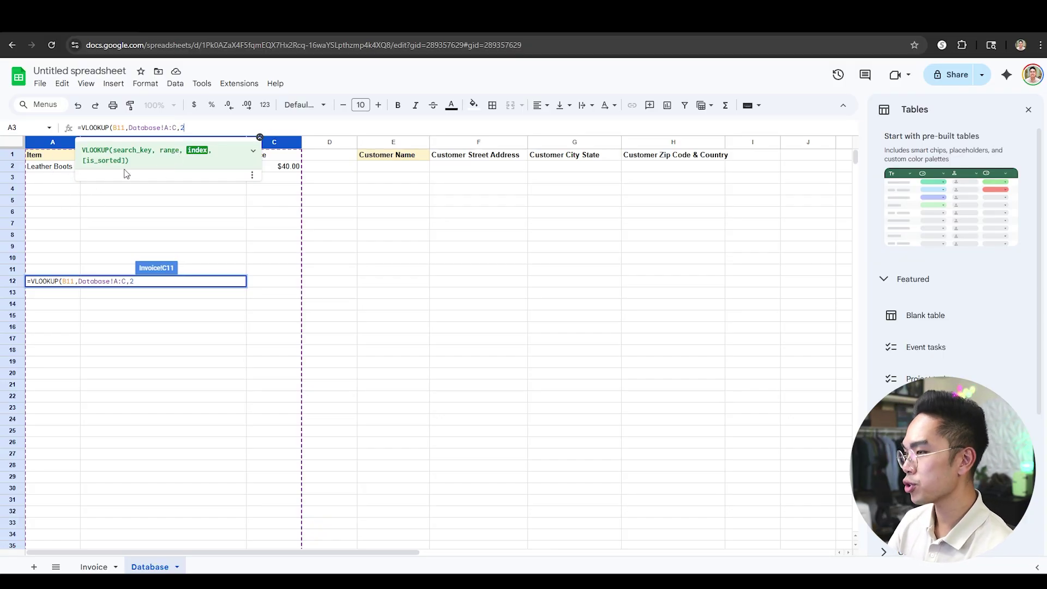
text())
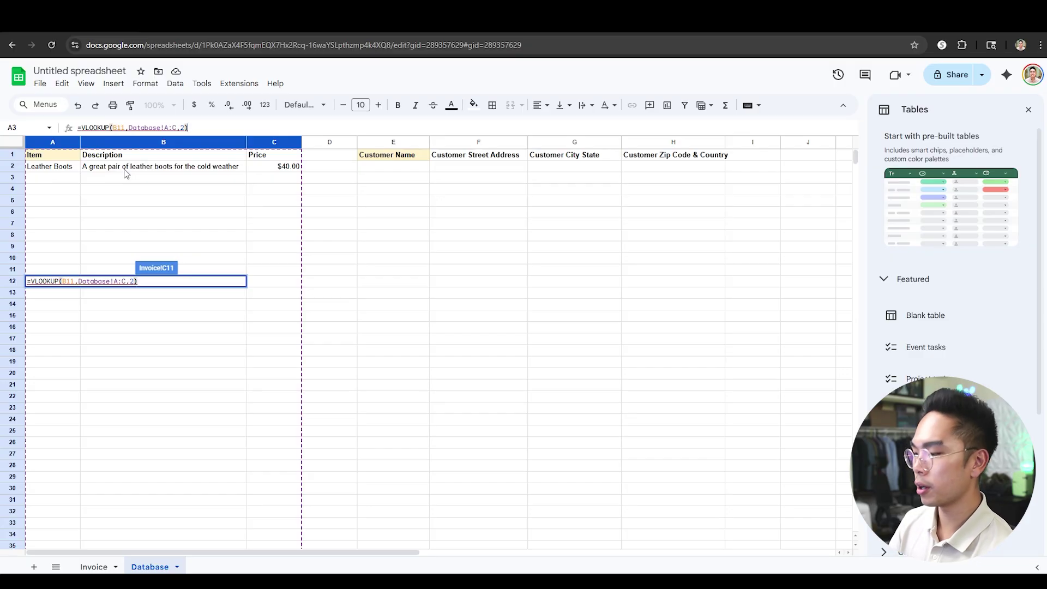
key(Return)
click(195, 128)
click(195, 292)
mouse_move(240, 286)
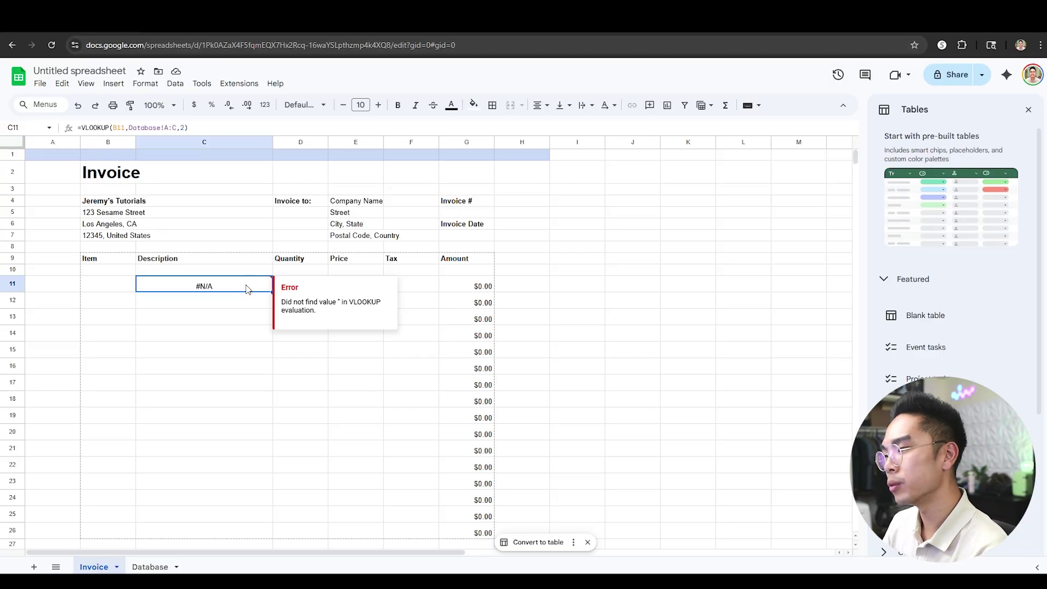
Step: Enter the item name "Leather Boots" in B11 of the invoice
click(119, 287)
click(186, 294)
click(186, 287)
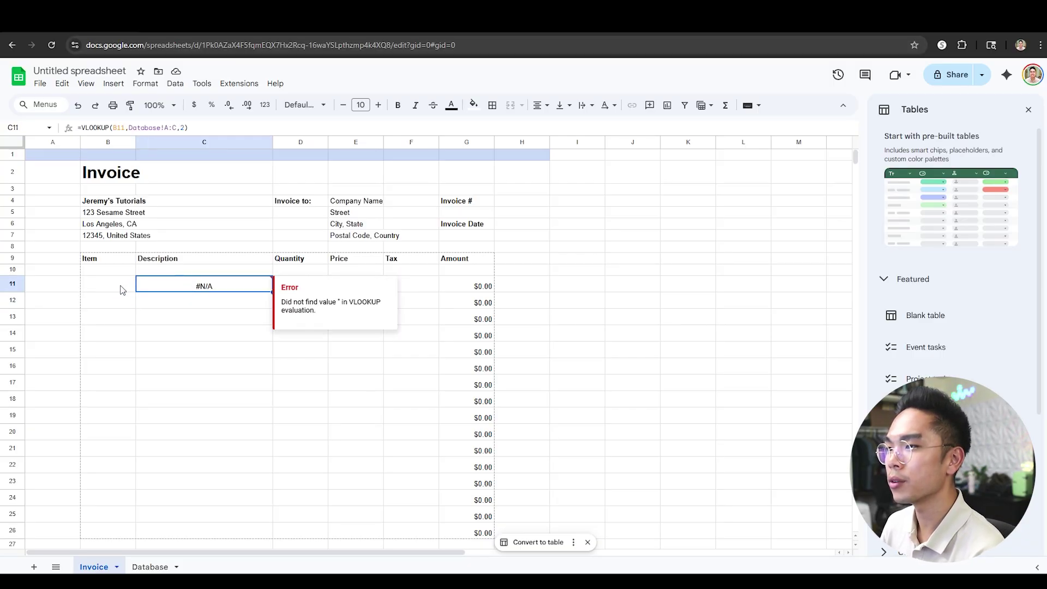
click(108, 285)
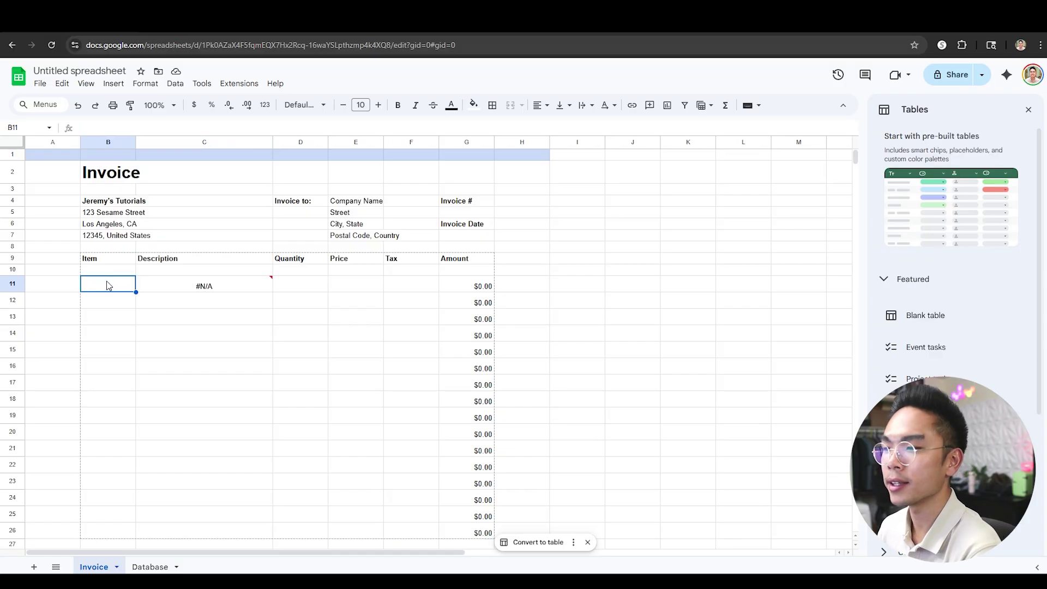
text(Leather Boots)
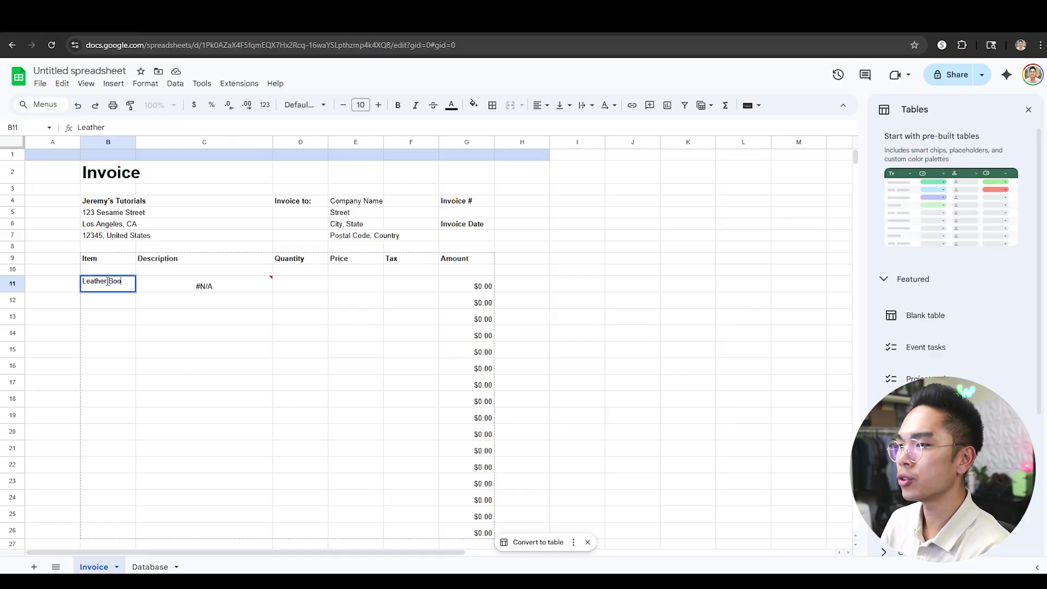
key(Return)
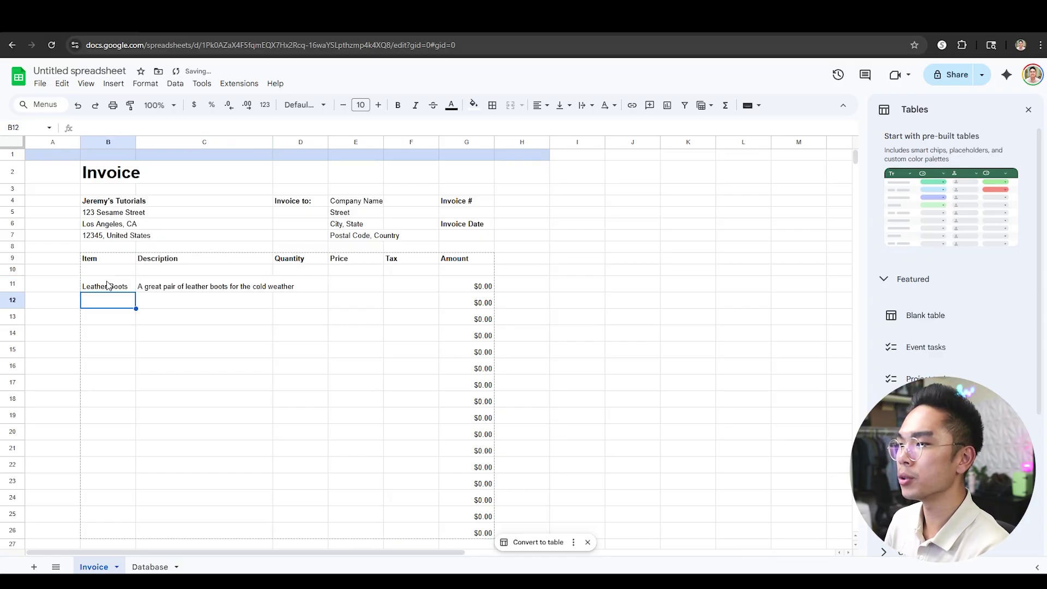
Step: Widen the invoice's Description column so the boots description fits within C11
click(262, 286)
drag(273, 142, 298, 142)
click(292, 312)
click(248, 287)
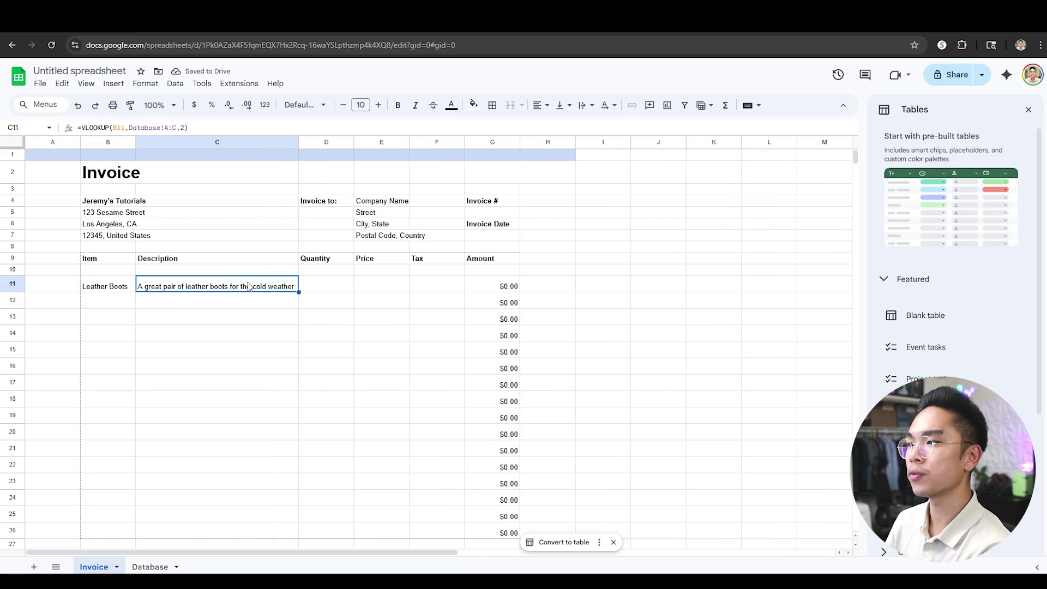
Step: Apply text wrapping to the whole Description column C and widen the column slightly more
click(262, 142)
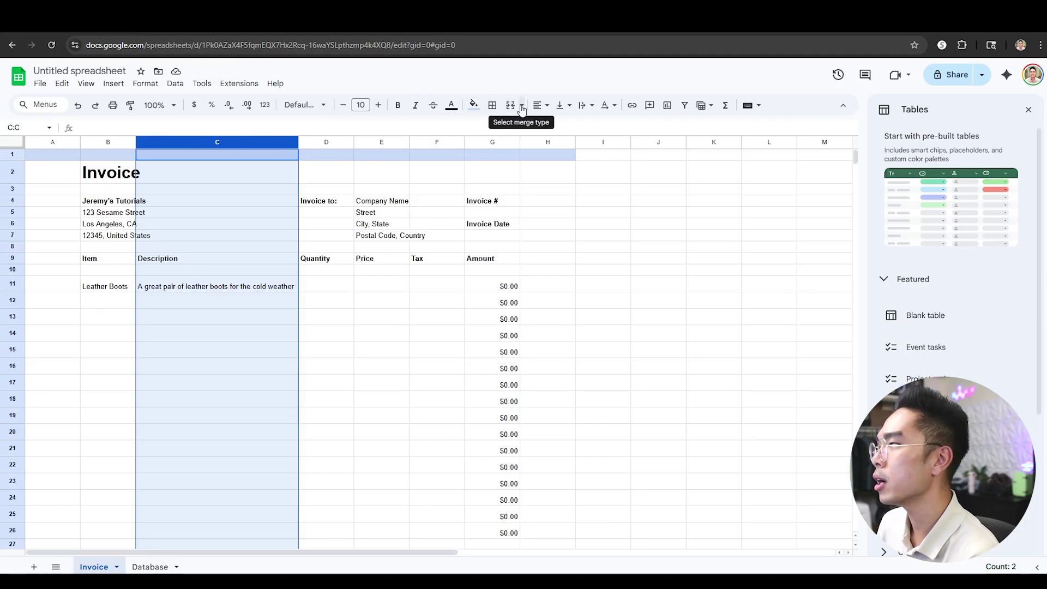
click(588, 109)
click(604, 125)
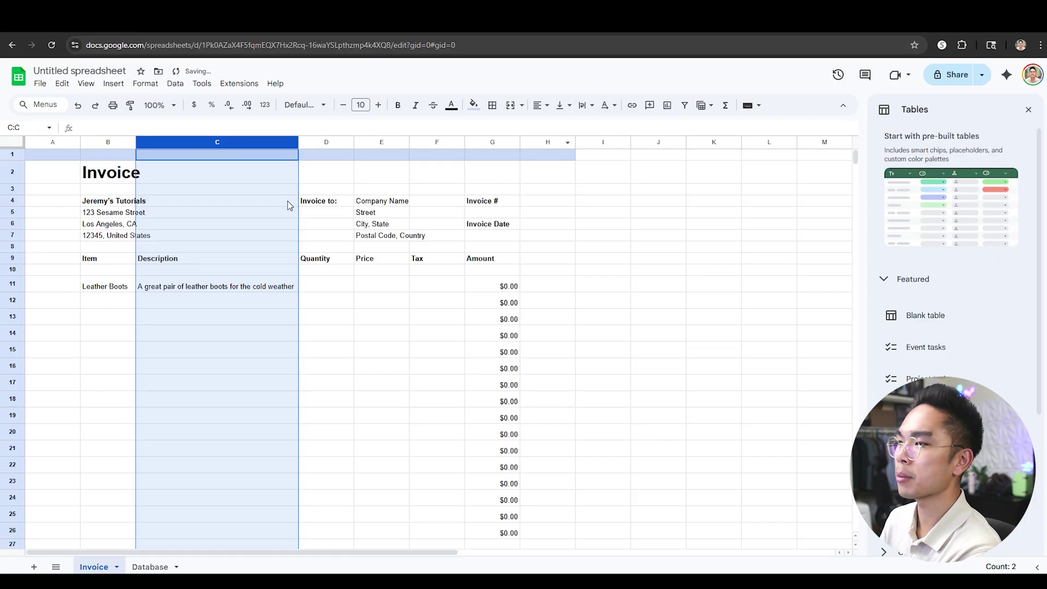
mouse_move(299, 142)
mouse_down()
mouse_move(284, 143)
mouse_move(303, 143)
mouse_up()
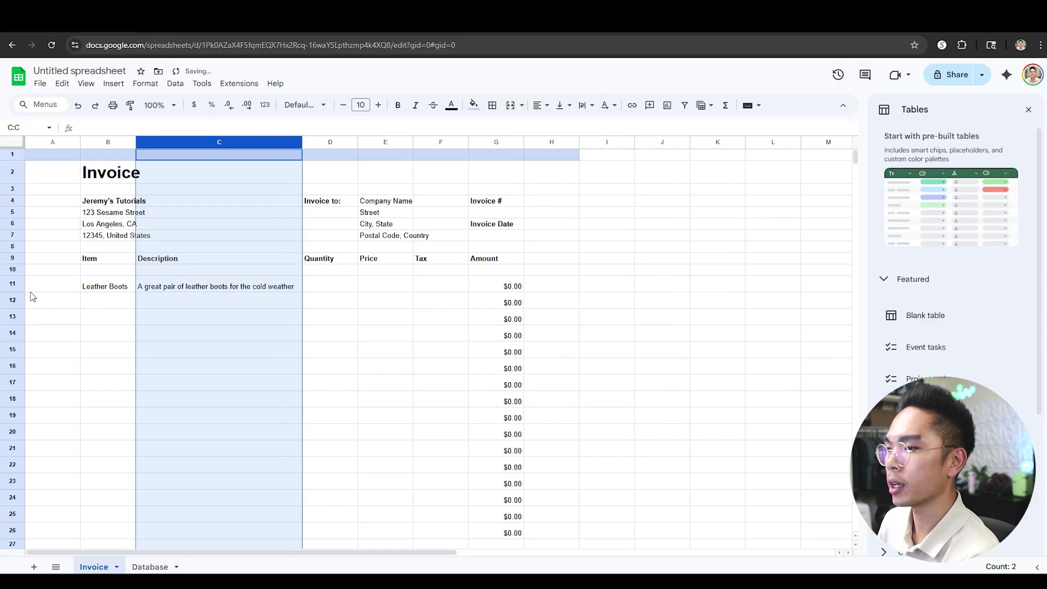
click(94, 301)
drag(19, 284, 127, 528)
click(224, 415)
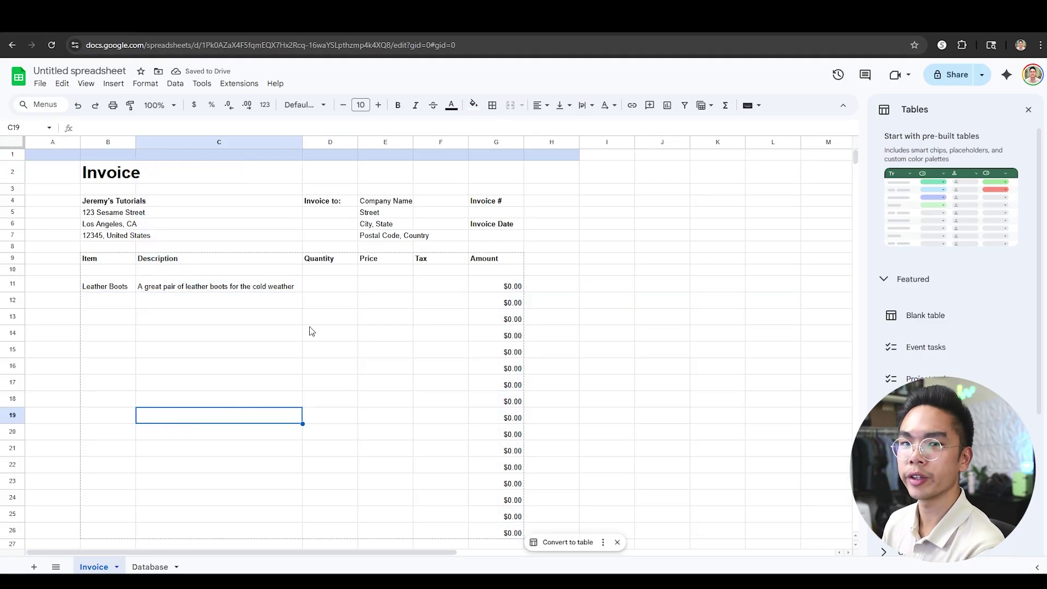
click(260, 290)
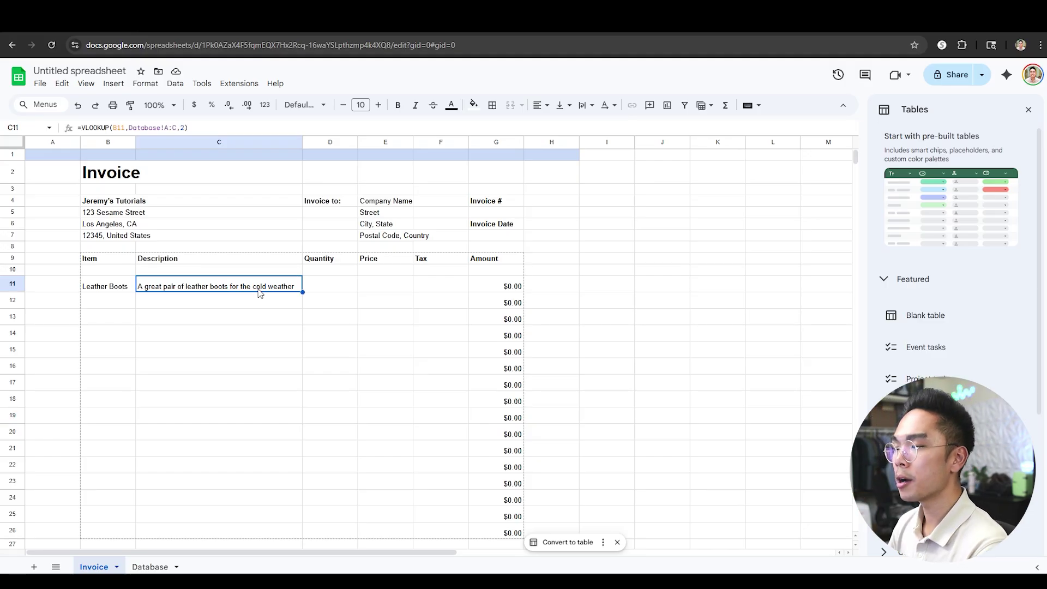
Step: Enter the quantity 10 for the leather boots in D11
click(326, 286)
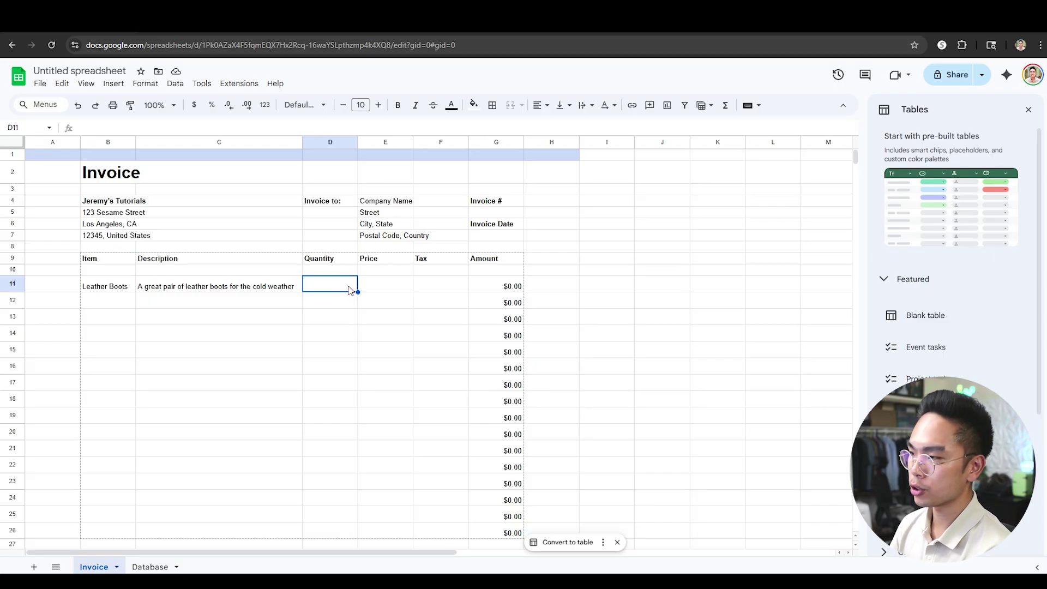
text(10)
key(Return)
Step: Copy the full VLOOKUP formula text from the boots description cell C11
click(386, 284)
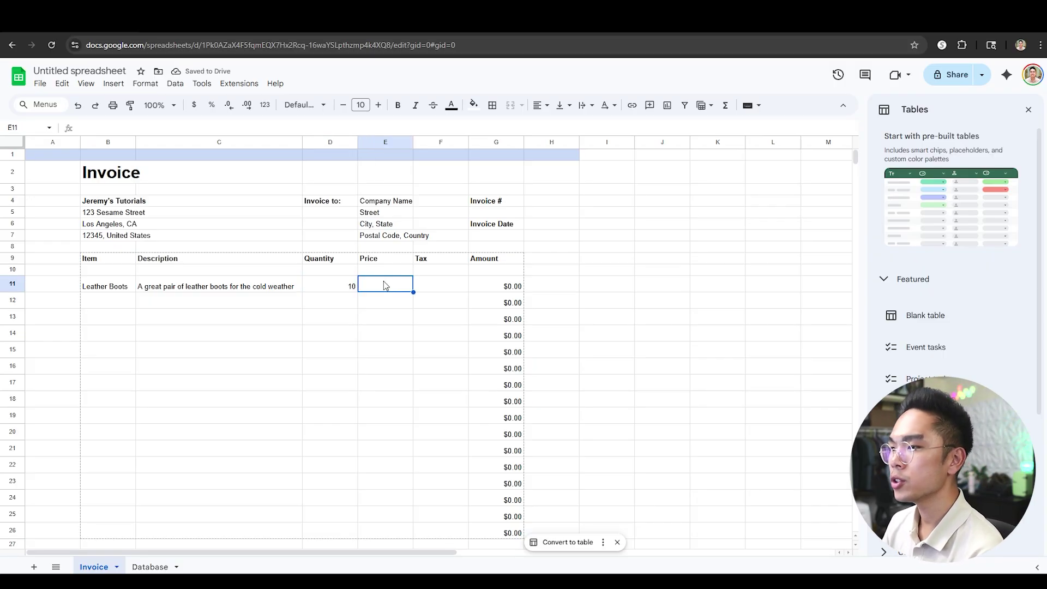
click(273, 285)
click(209, 129)
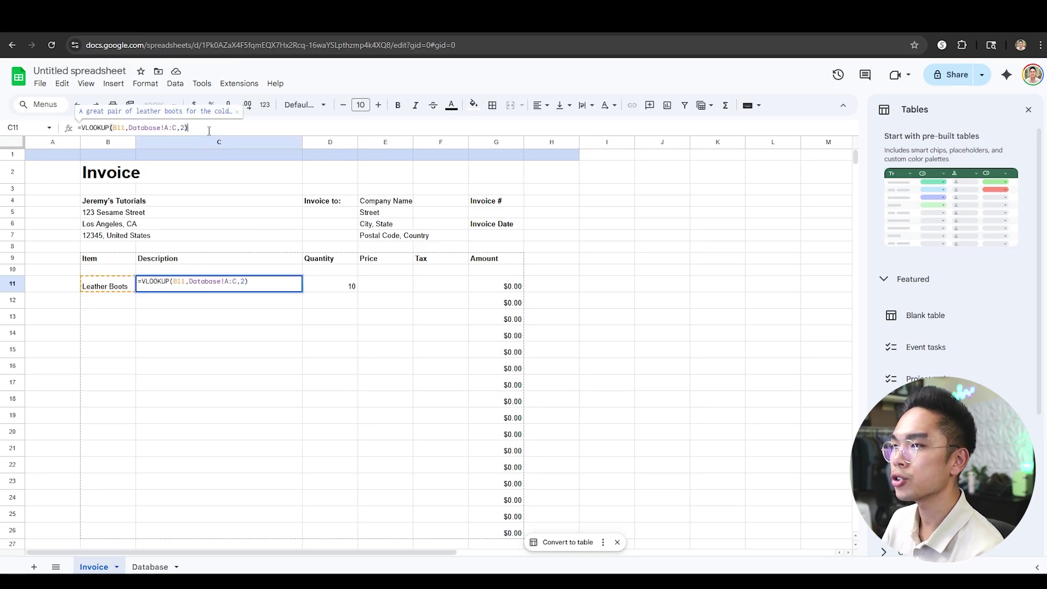
key(ctrl+a)
key(ctrl+c)
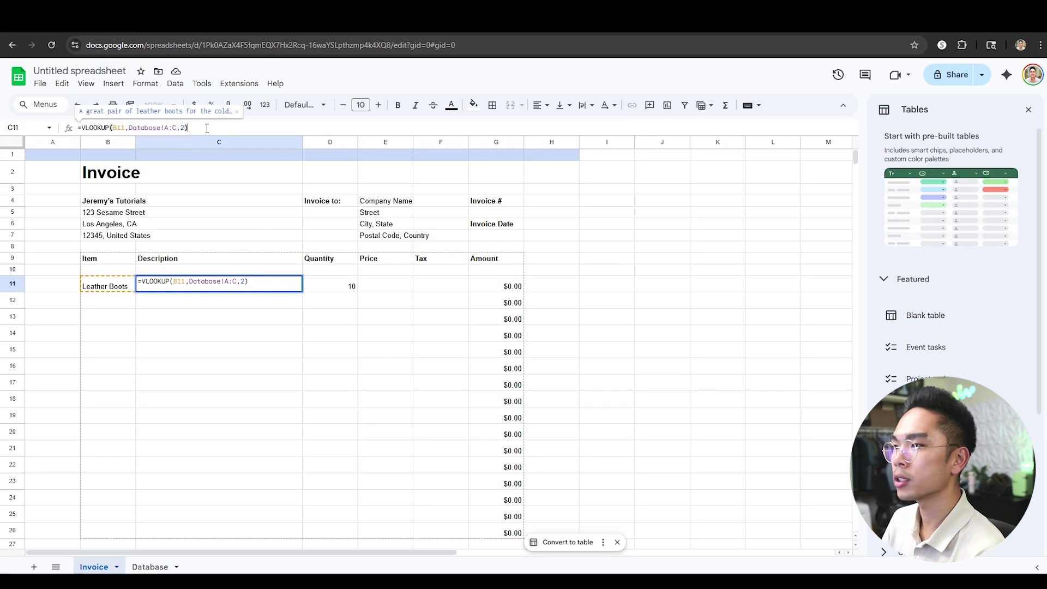
click(255, 315)
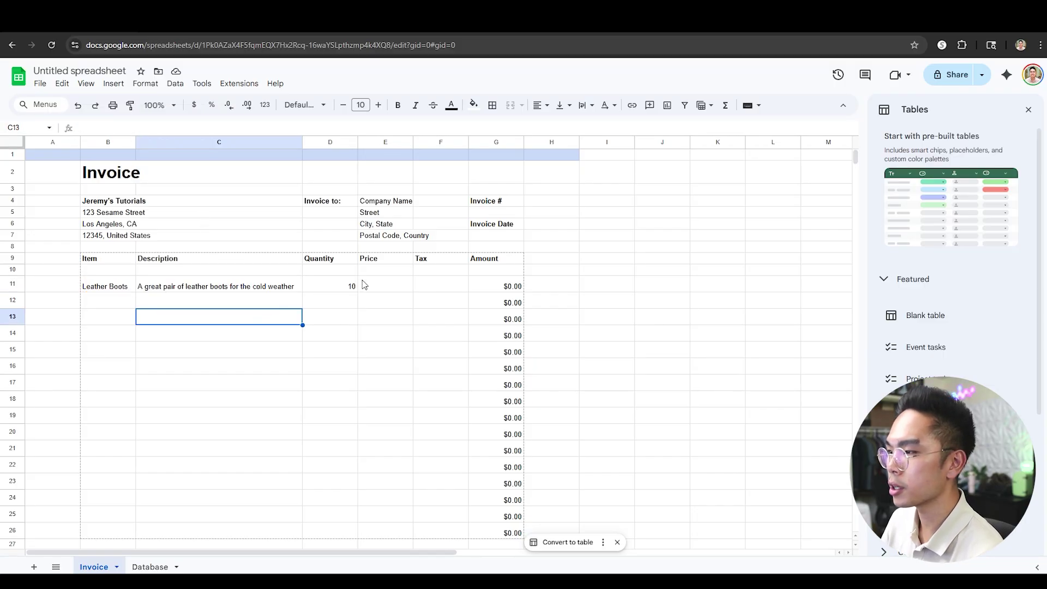
Step: Paste the lookup formula into price cell E11 and change its index to 3, giving =VLOOKUP(B11,Database!A:C,3)
click(379, 272)
click(380, 281)
click(238, 131)
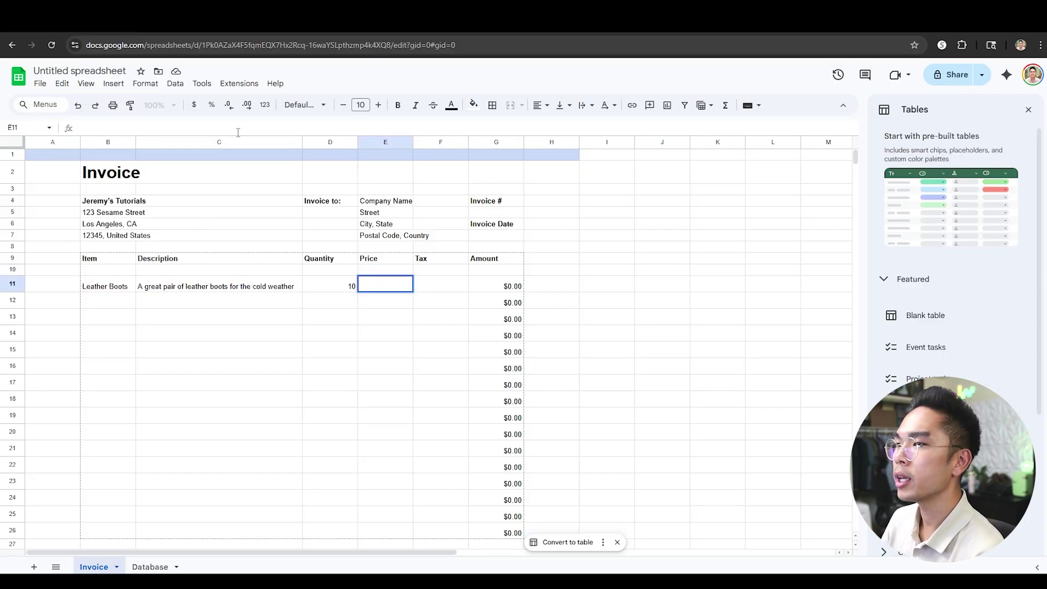
key(ctrl+v)
click(187, 129)
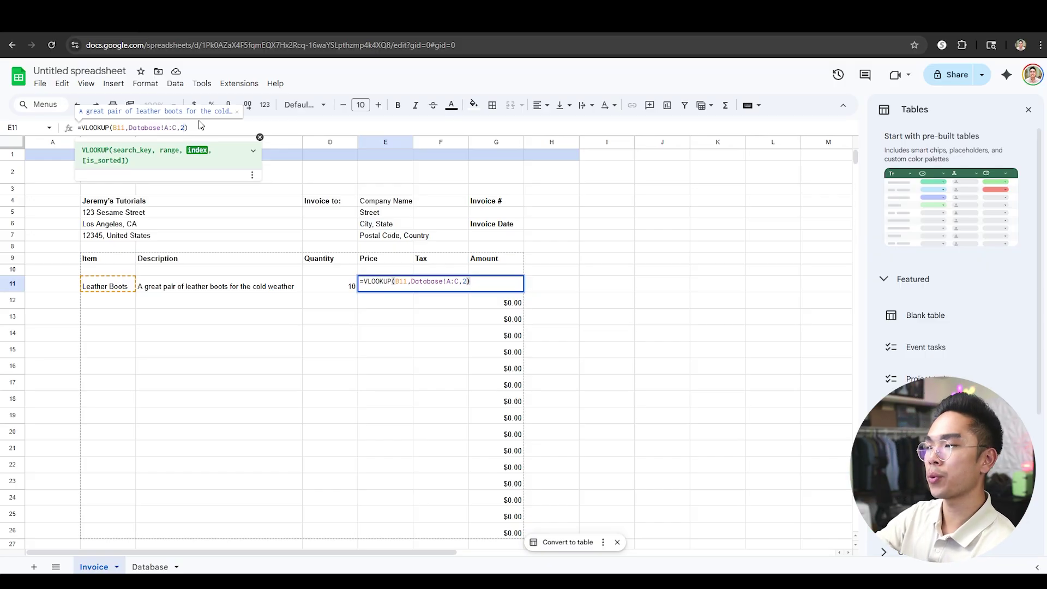
key(BackSpace)
text(3)
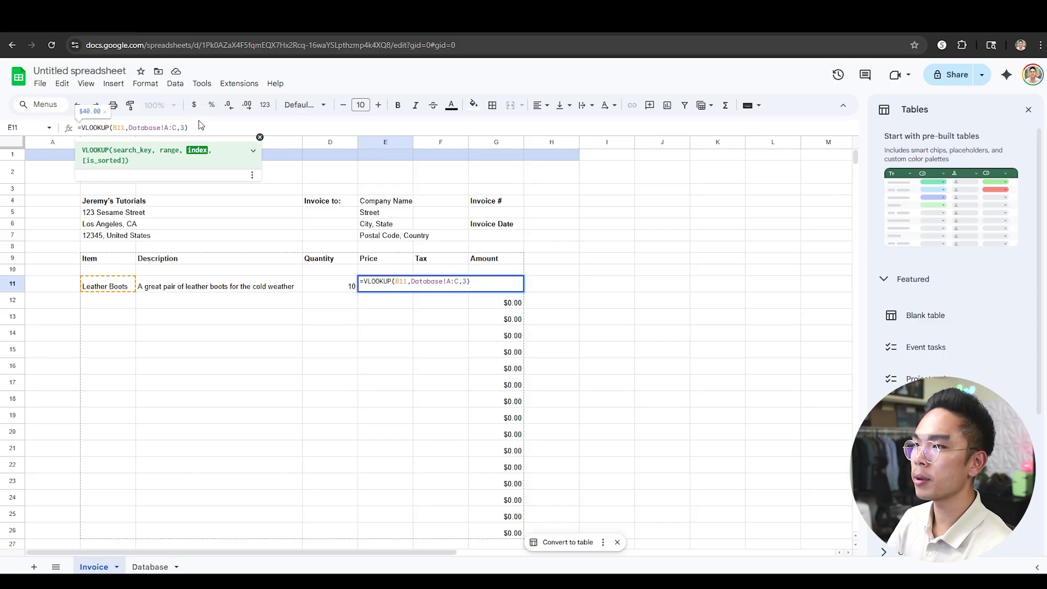
key(Return)
Step: Check the Item, Description and Price columns on the Database sheet against the looked-up price in E11 of the Invoice sheet
click(143, 566)
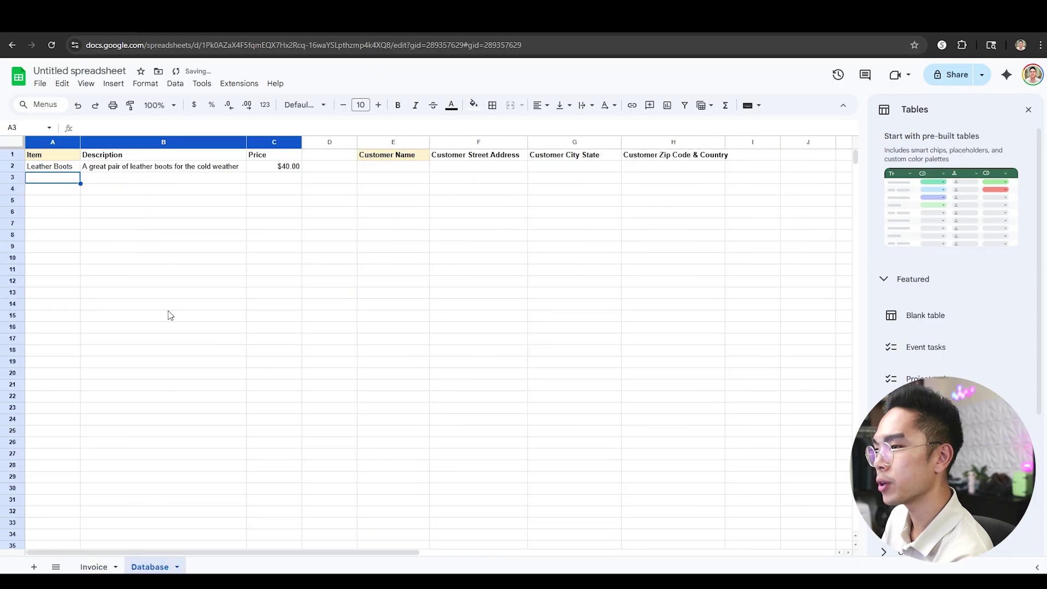
click(43, 156)
click(54, 145)
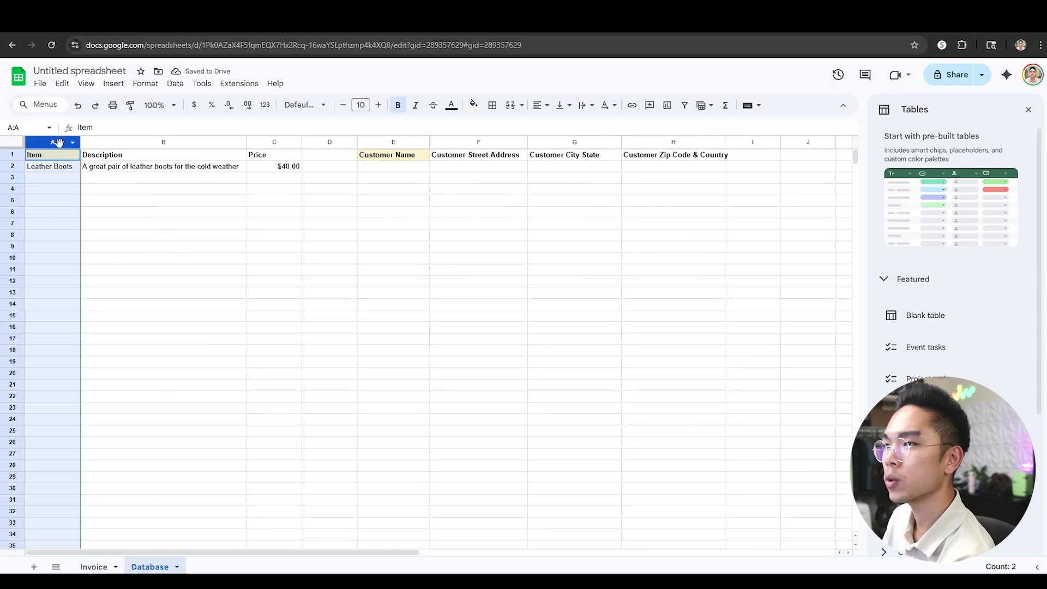
click(130, 143)
click(265, 144)
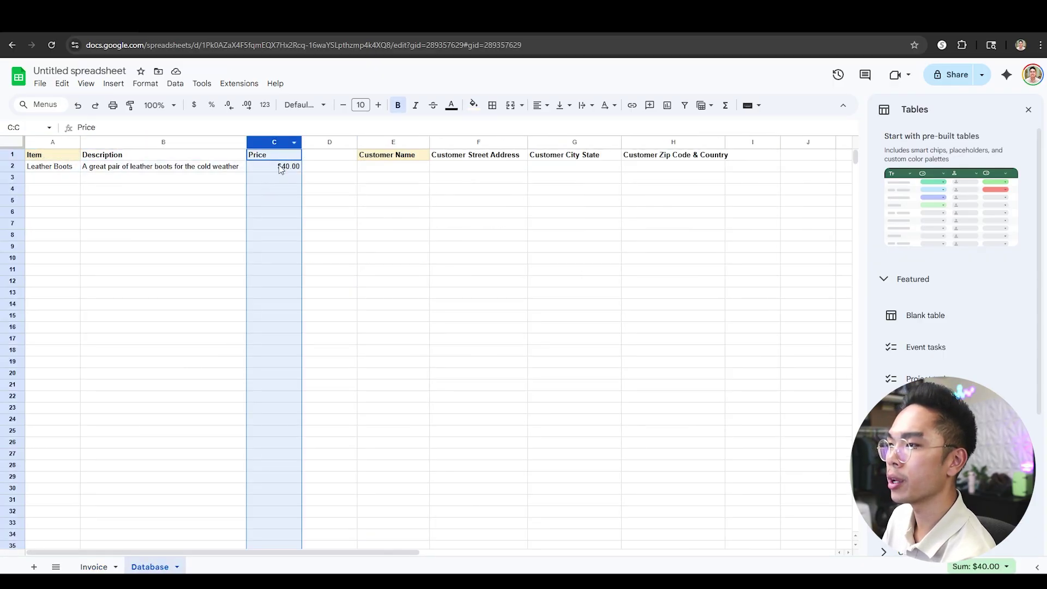
click(280, 169)
click(95, 567)
click(400, 283)
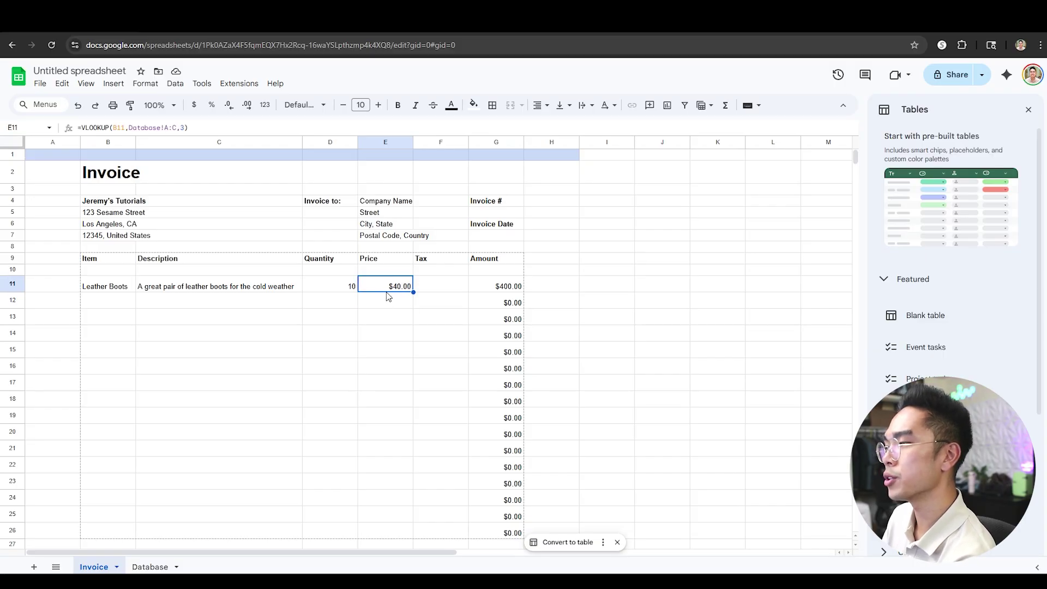
Step: Enter a tax rate of 15% for the leather boots in F11
click(430, 292)
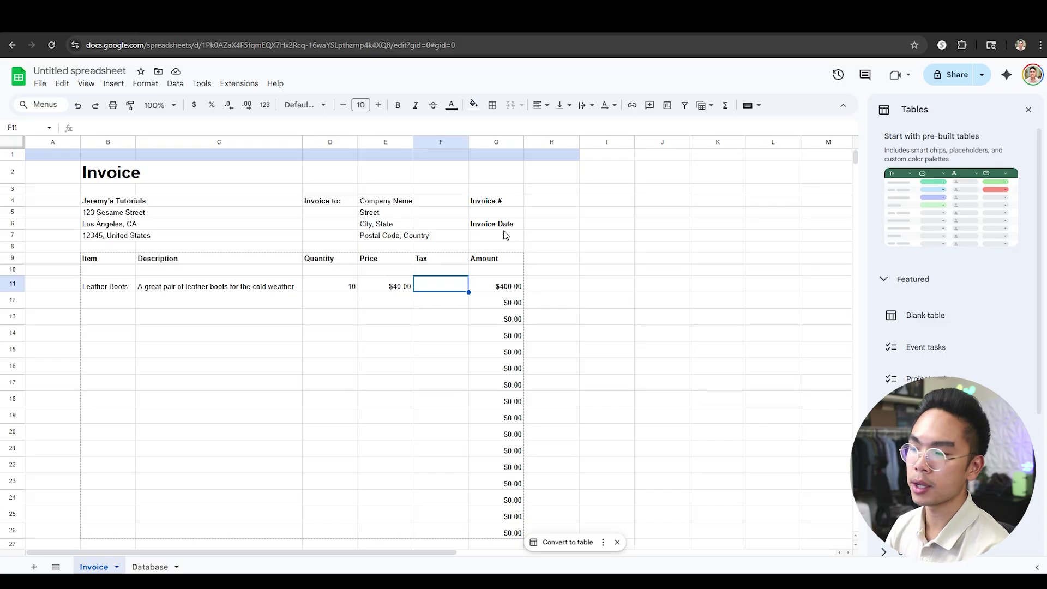
text(15%)
key(Return)
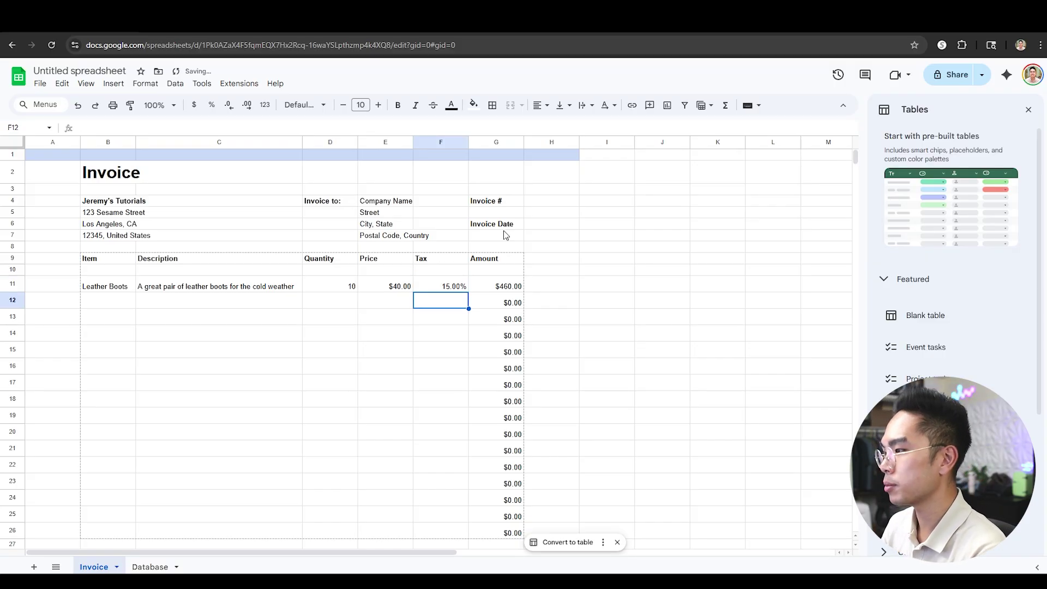
click(557, 261)
click(452, 290)
scroll(487, 292, down, 1)
scroll(487, 294, up, 1)
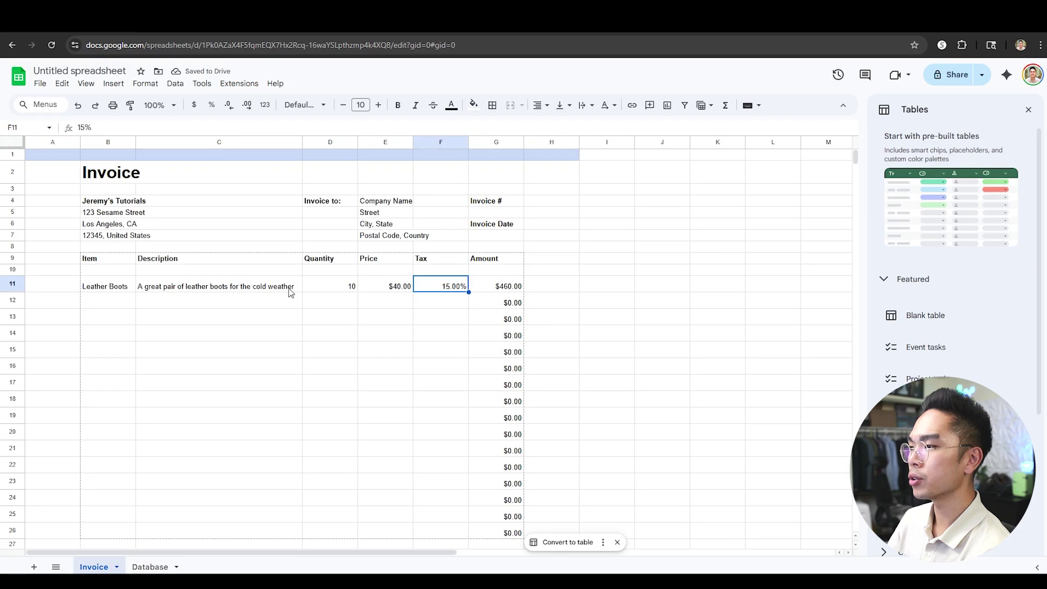
Step: Clear the item, quantity and tax entries from row 11 of the invoice and inspect the amount formula in G11
click(107, 289)
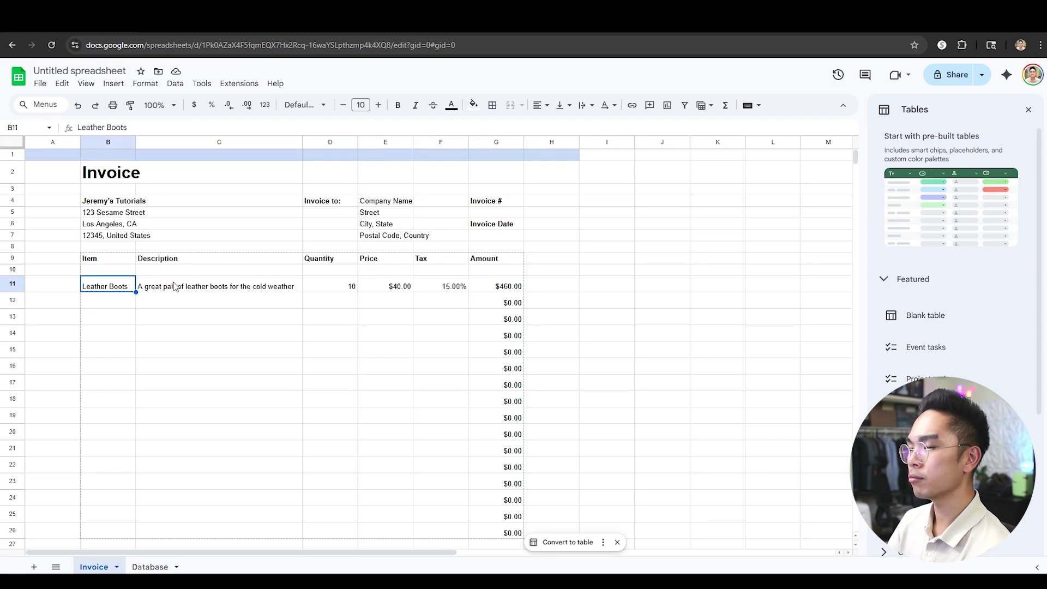
key(Delete)
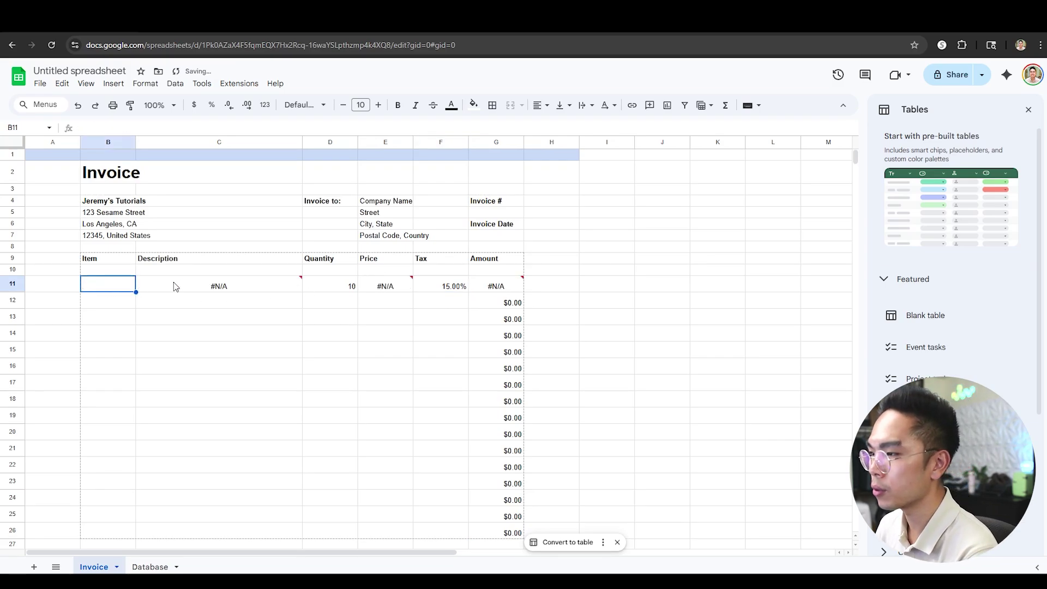
click(349, 286)
key(Delete)
click(443, 288)
key(Delete)
click(445, 313)
click(493, 295)
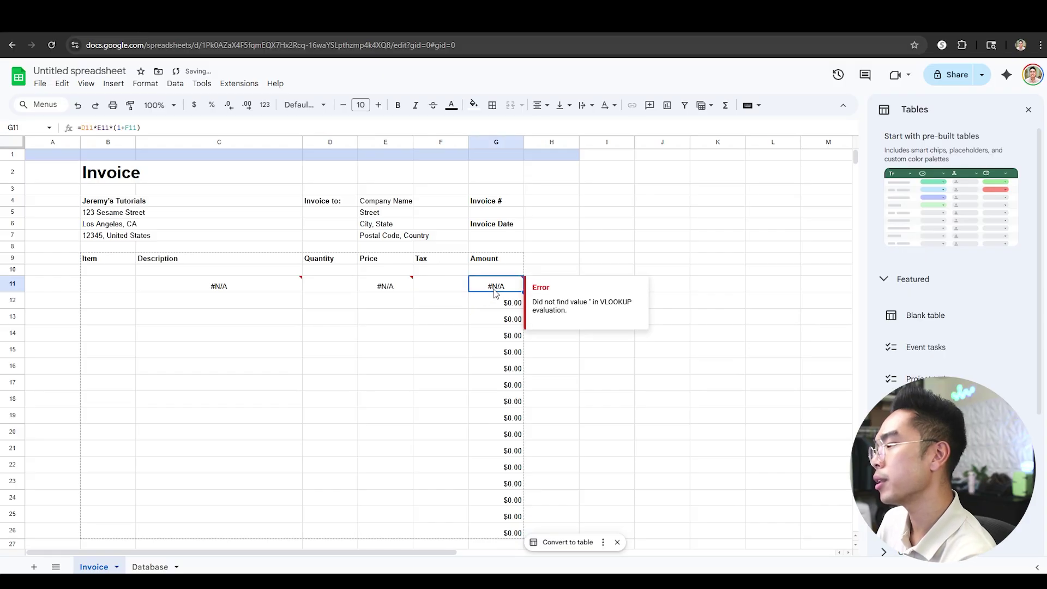
click(463, 326)
click(485, 289)
Step: Insert an IFNA function in front of the VLOOKUP in C11 so the lookup becomes its value argument
click(276, 288)
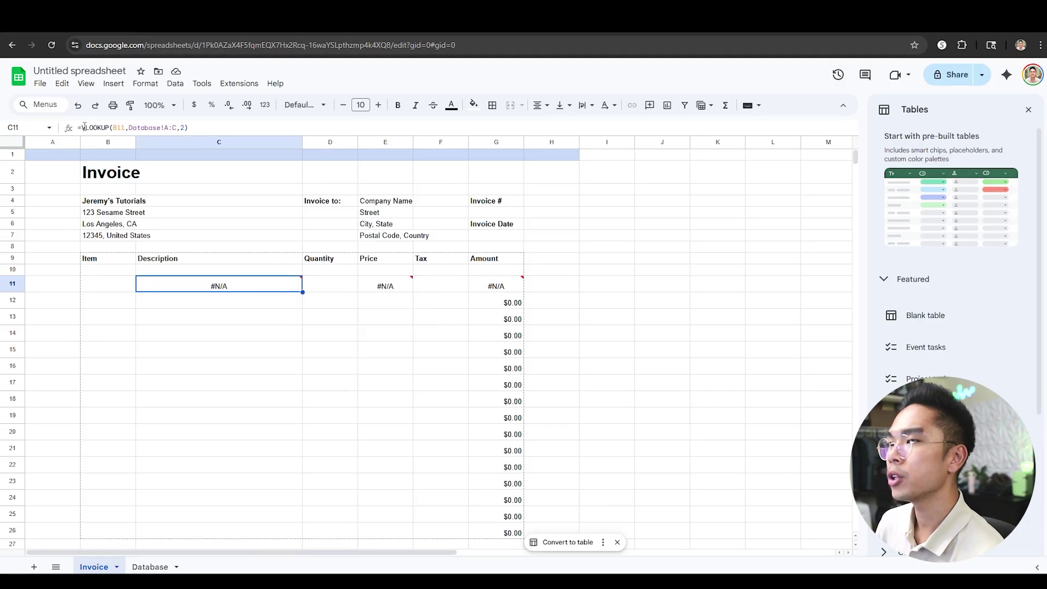
click(102, 125)
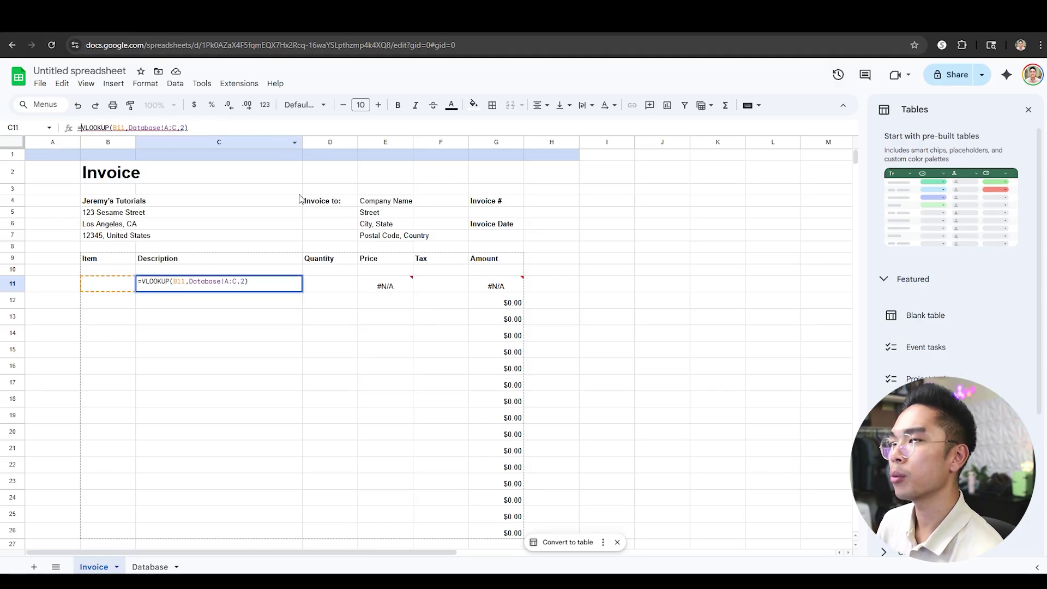
text(IFNA)
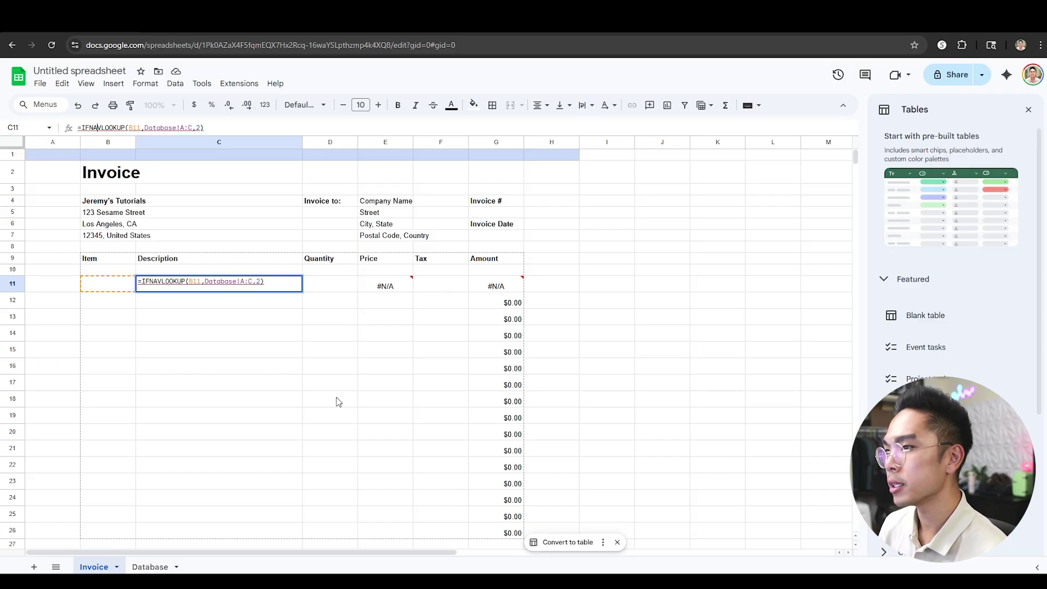
text(()
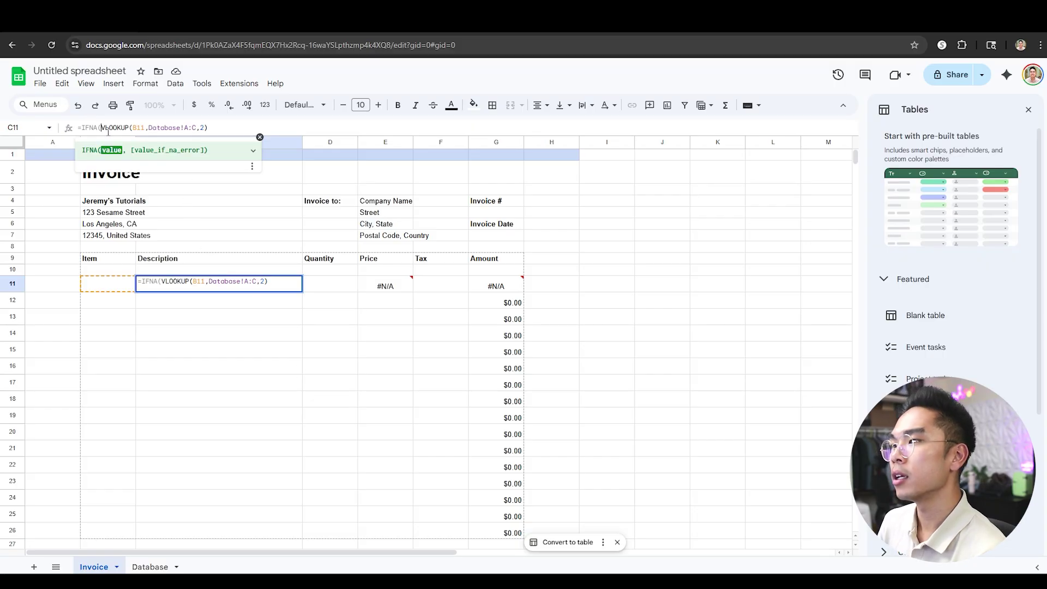
drag(101, 129, 211, 128)
click(211, 128)
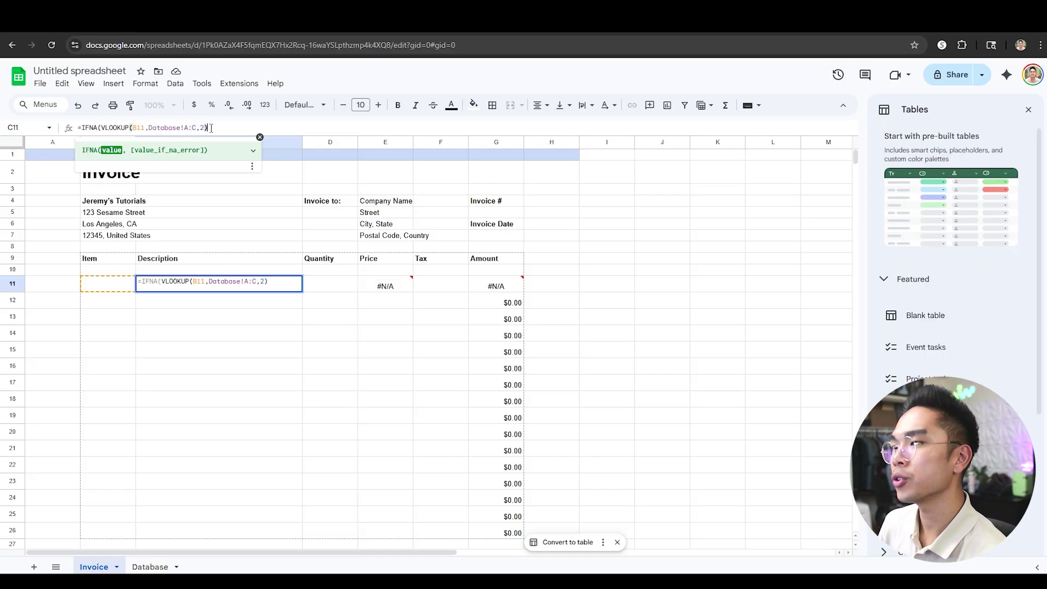
drag(103, 127, 213, 129)
click(221, 129)
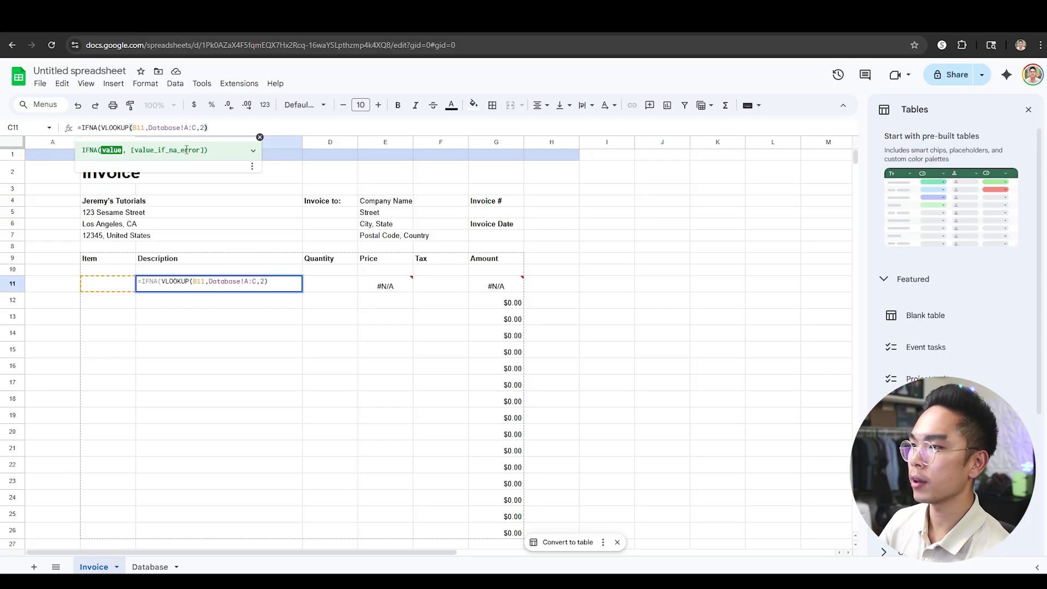
Step: Complete the C11 formula with an empty-text fallback as =IFNA(VLOOKUP(B11,Database!A:C,2),"")
text(, )
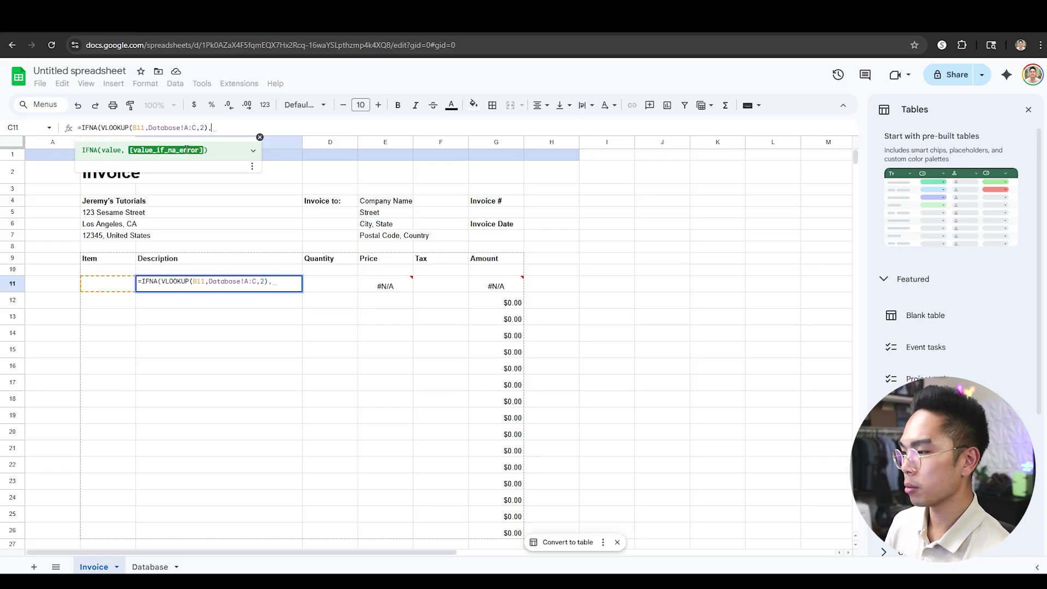
text("")
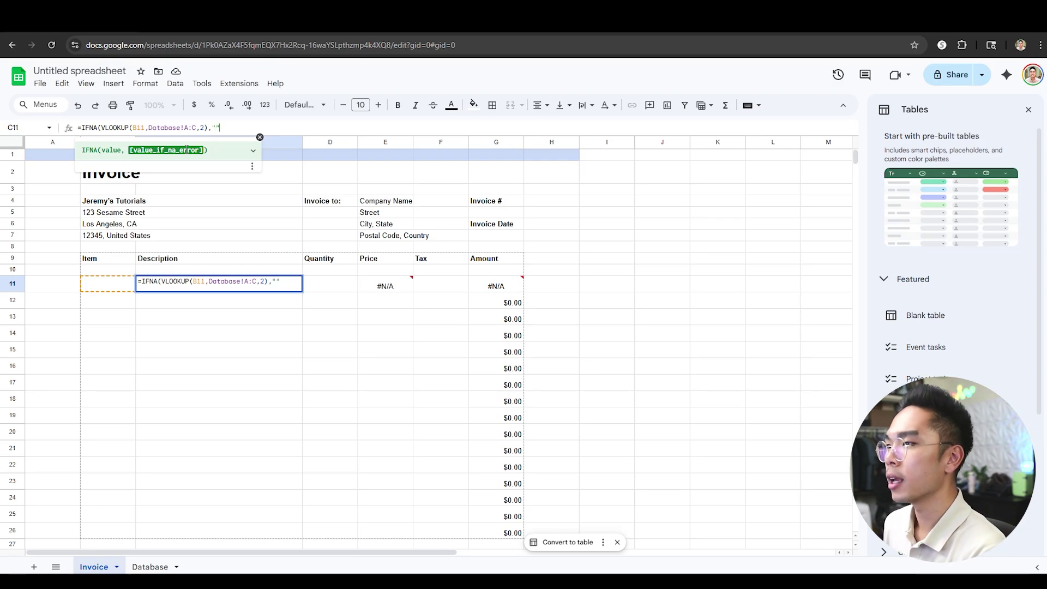
text())
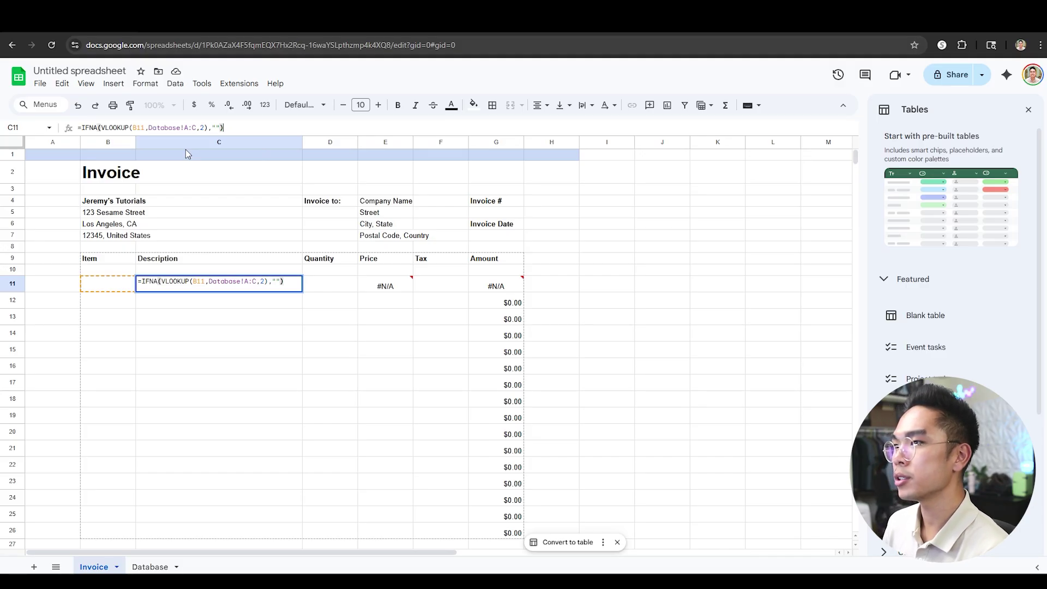
click(94, 129)
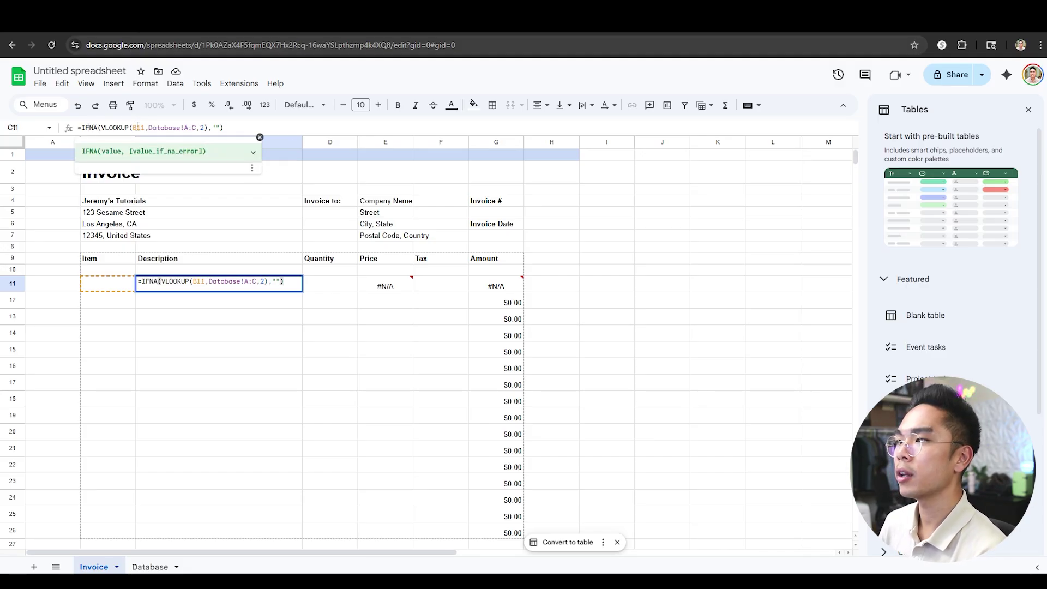
drag(100, 128, 221, 127)
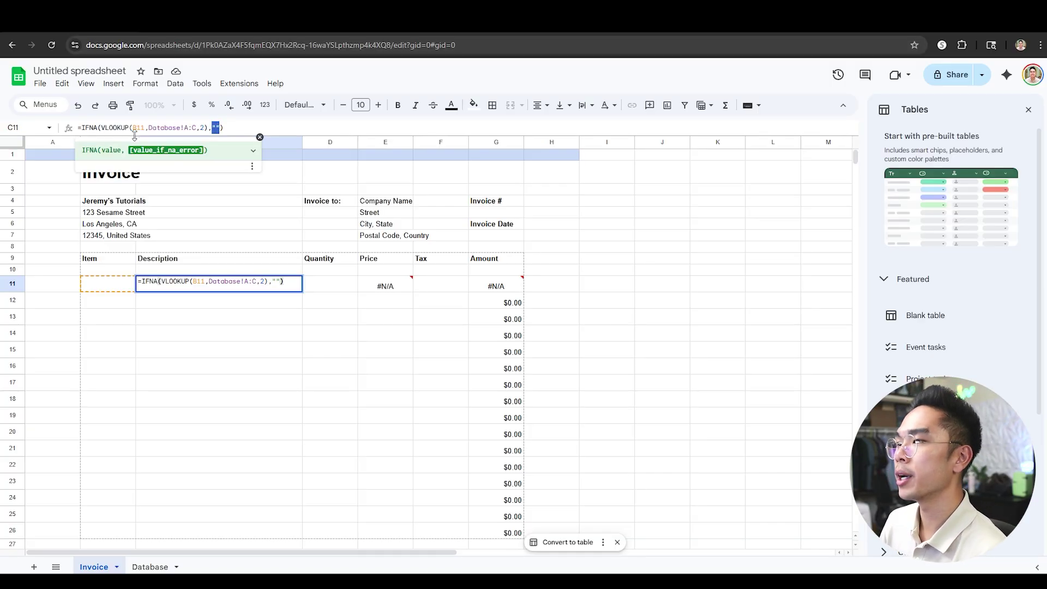
drag(100, 127, 208, 128)
click(210, 128)
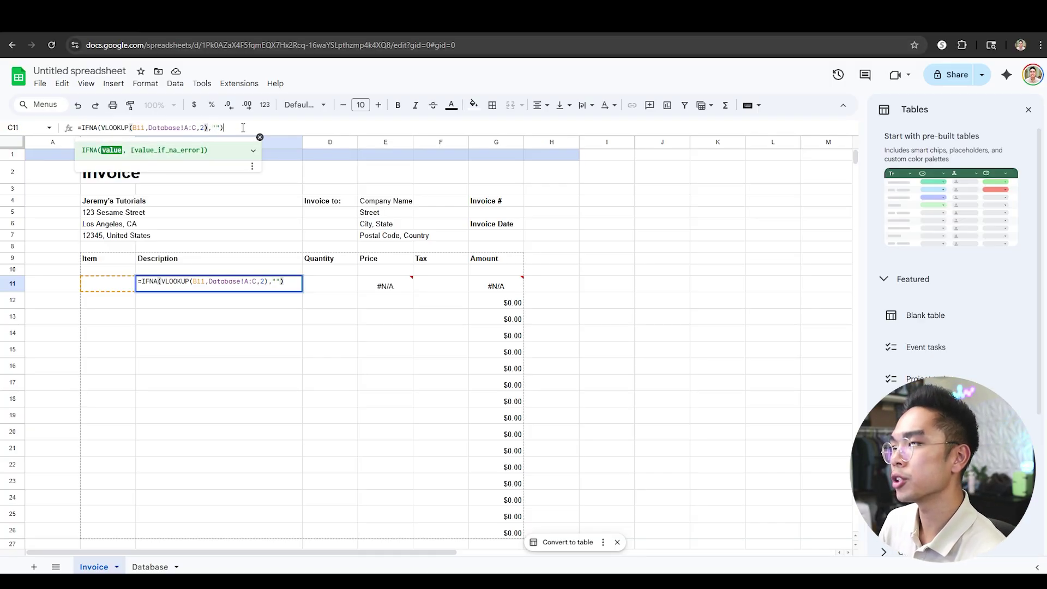
click(257, 128)
key(Return)
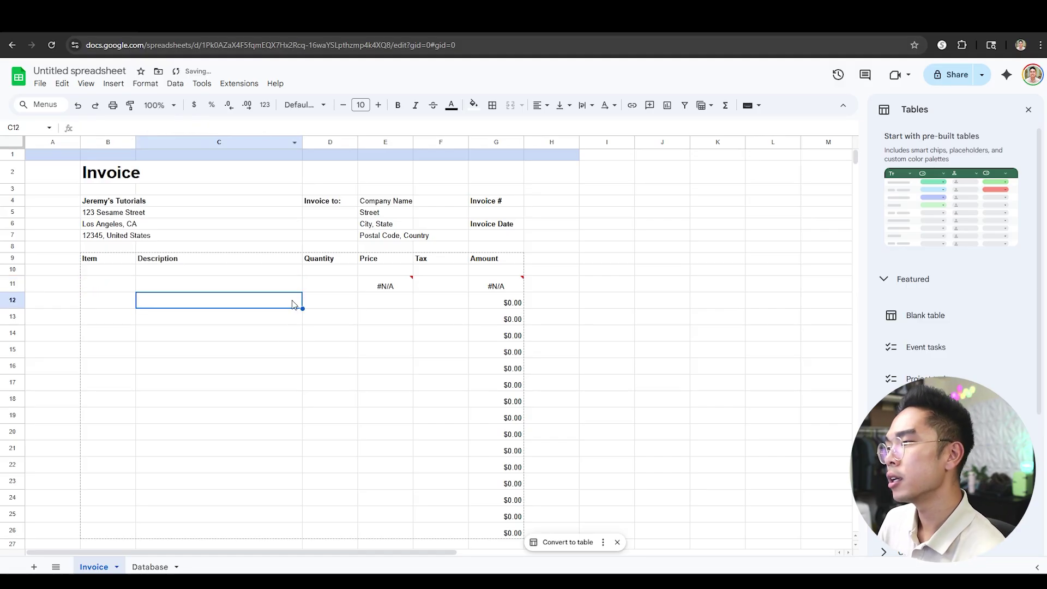
click(295, 284)
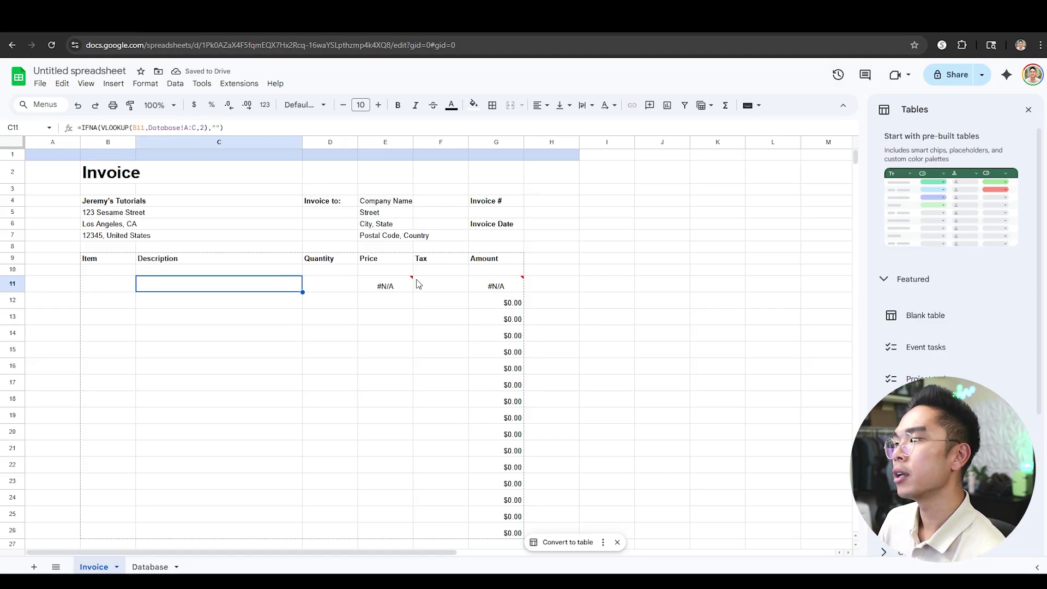
Step: Wrap the price lookup in E11 with IFNA and an empty-text fallback as =IFNA(VLOOKUP(B11,Database!A:C,3),"")
click(385, 282)
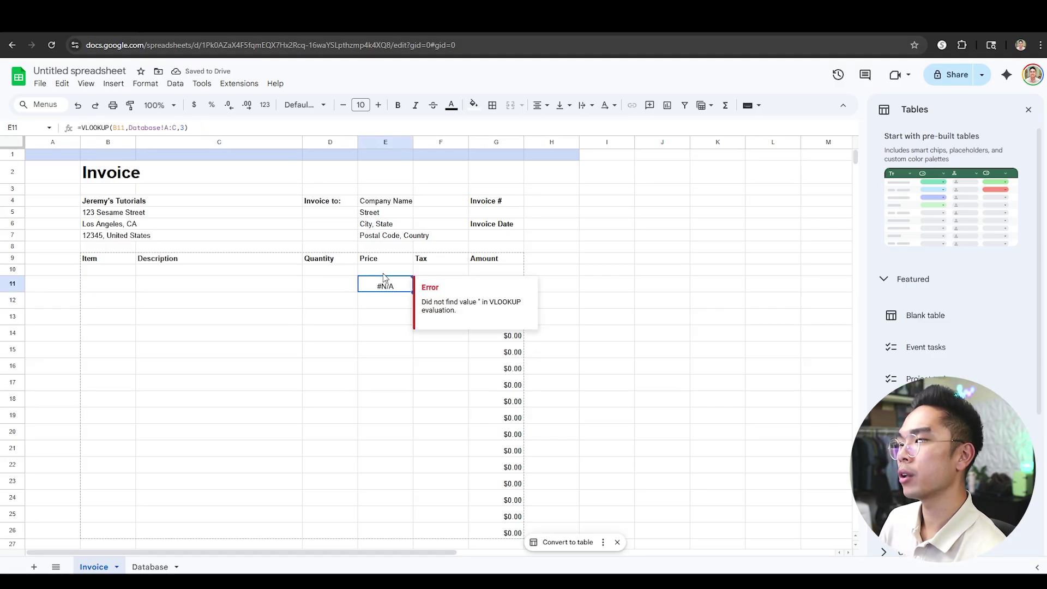
double_click(85, 128)
key(Left)
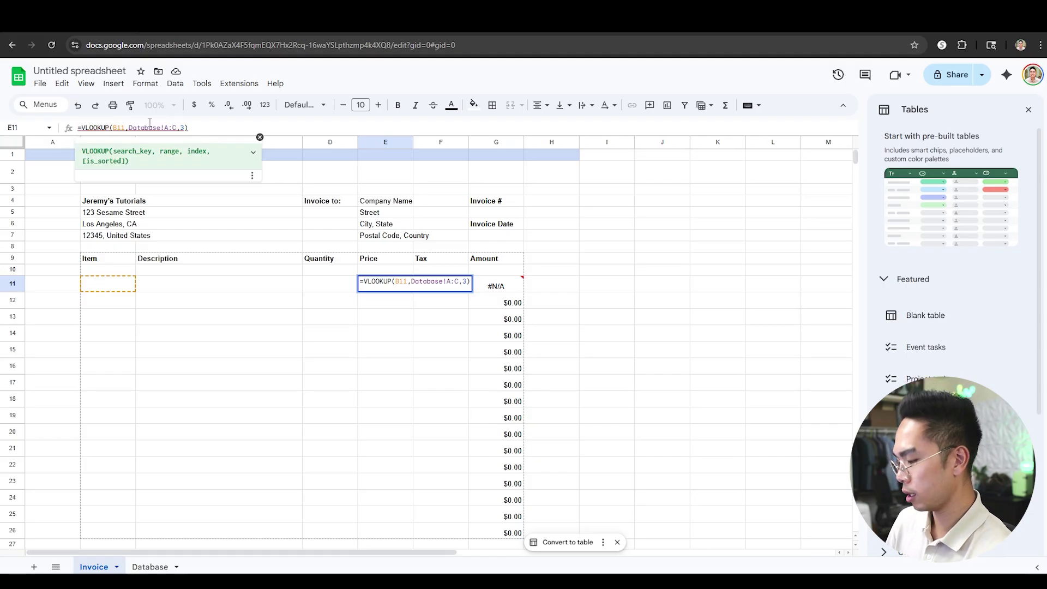
text(IFNA()
key(End)
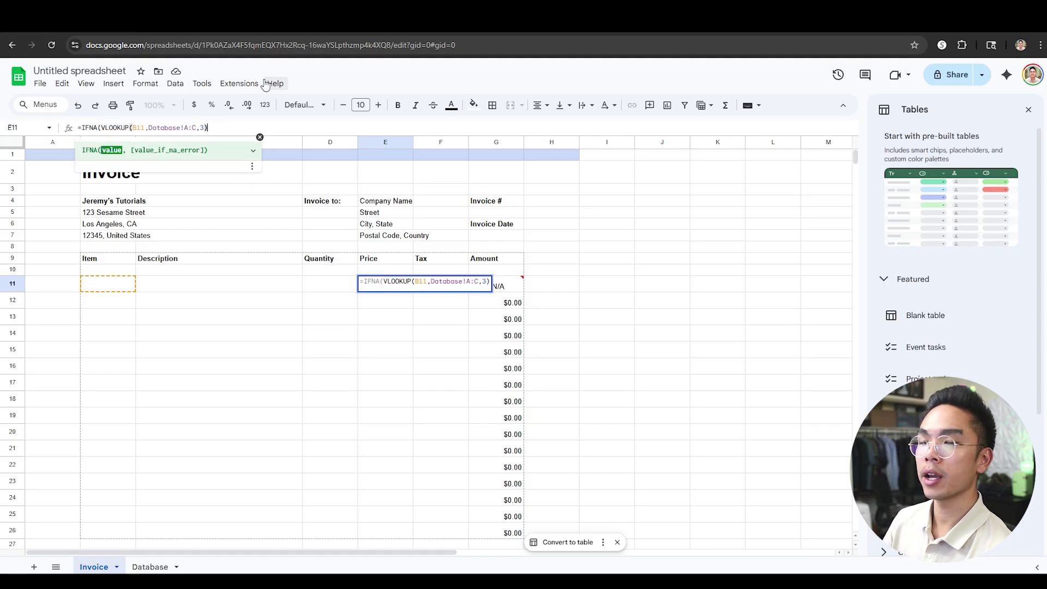
text(,"")
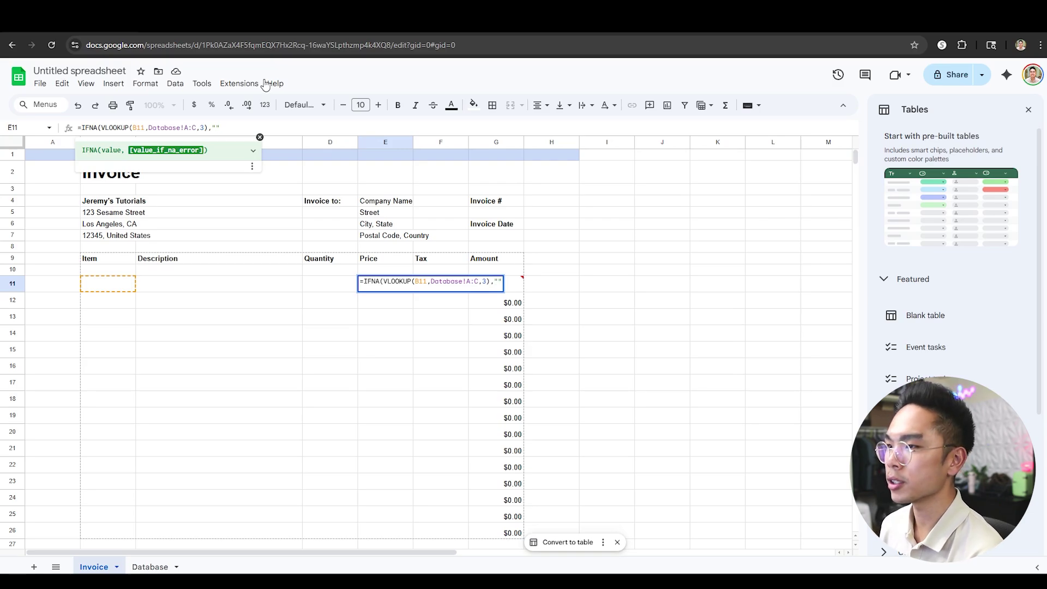
text())
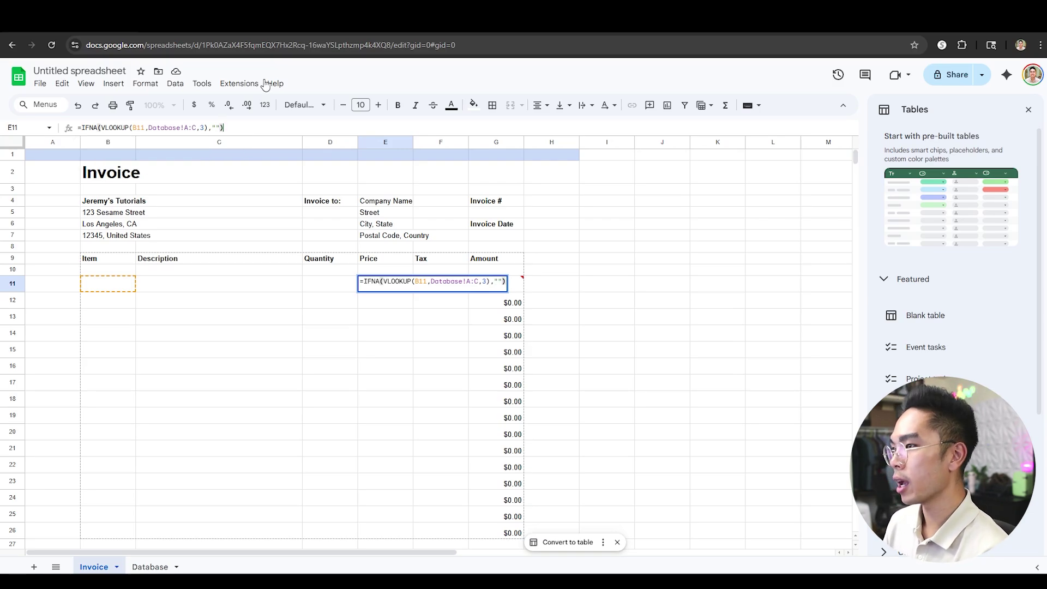
key(Return)
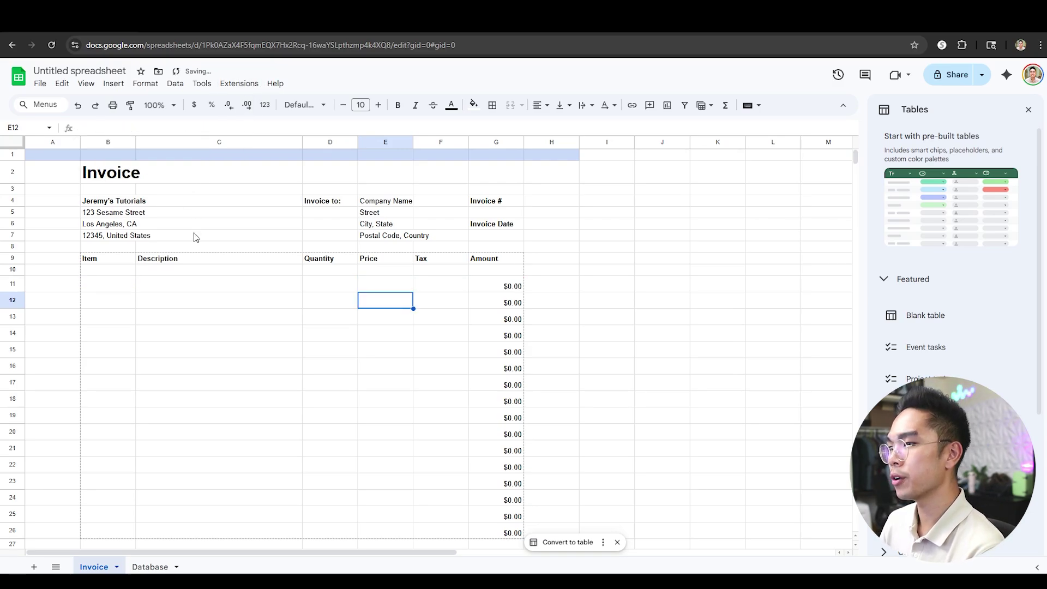
Step: Fill the description lookup from C11 down the invoice's item rows and dismiss the table-conversion suggestion
click(194, 285)
scroll(296, 302, down, 2)
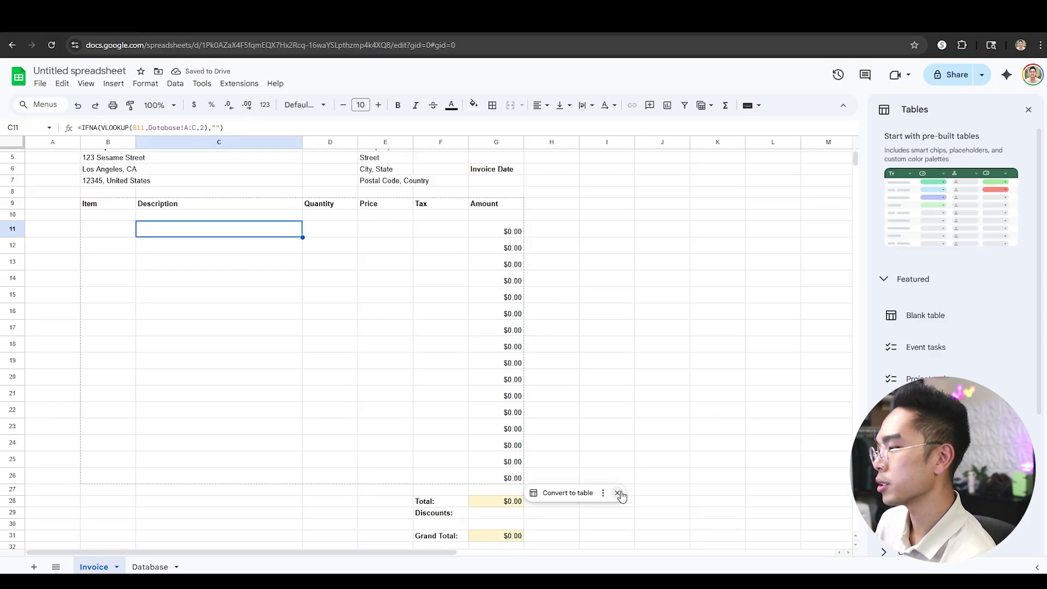
click(118, 235)
drag(93, 239, 515, 479)
click(553, 462)
click(497, 346)
click(131, 248)
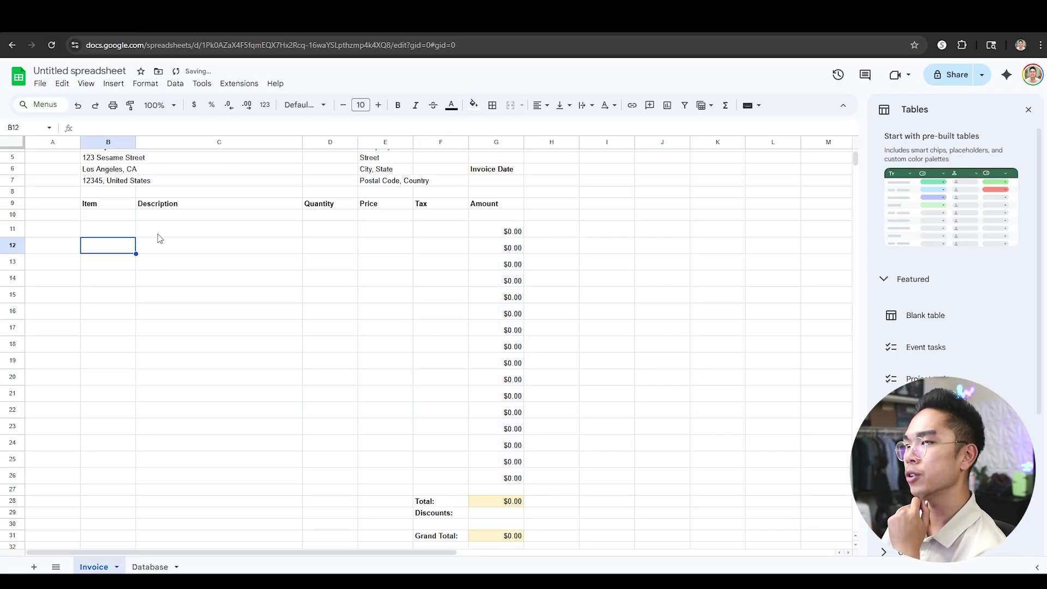
Step: Examine the lookup formulas down the Description column from C11 and the price formula in E11
click(137, 232)
key(Down)
key(Down)
key(Down)
key(Down)
key(Down)
key(Down)
key(Down)
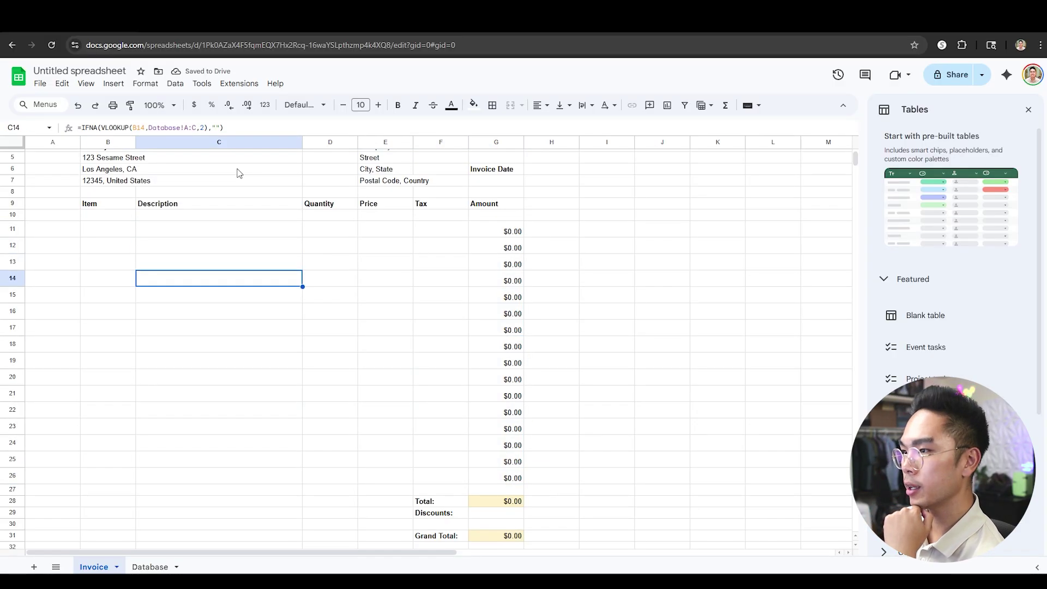
key(Down)
key(Down)
click(387, 232)
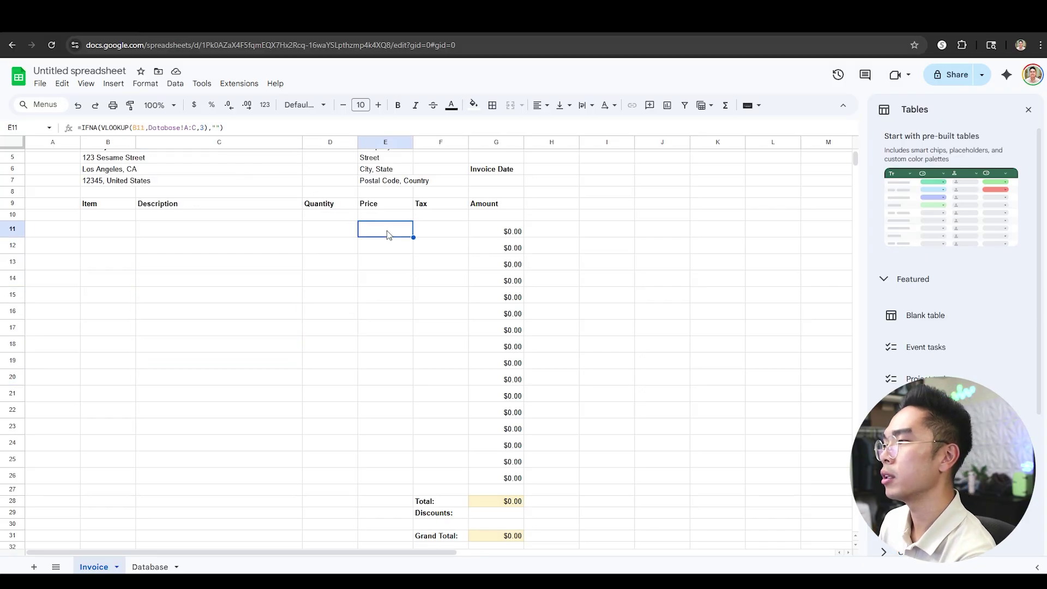
click(224, 235)
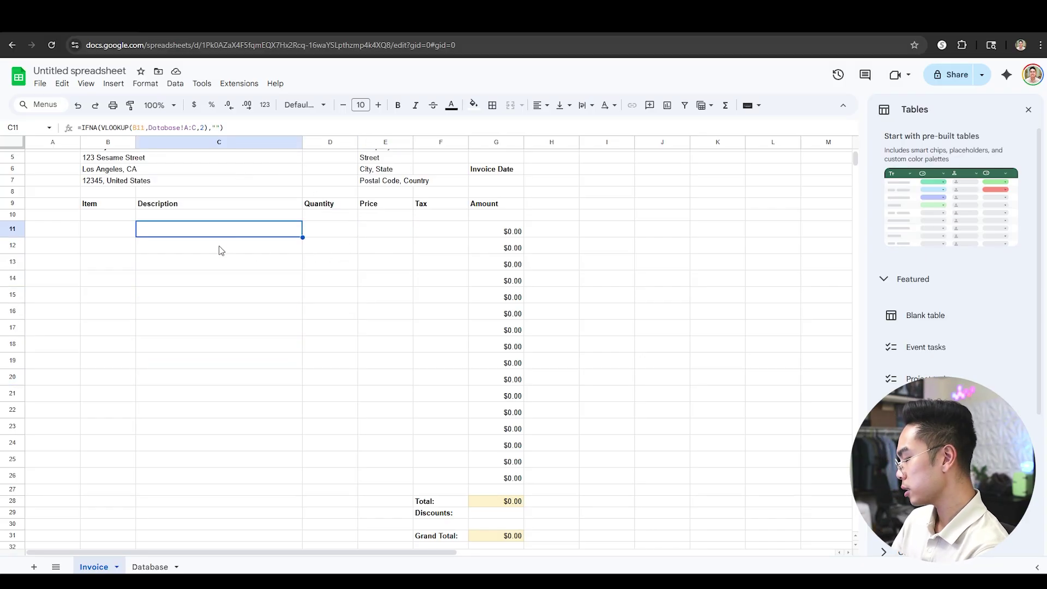
key(Down)
key(Down)
key(Down)
key(Down)
click(392, 237)
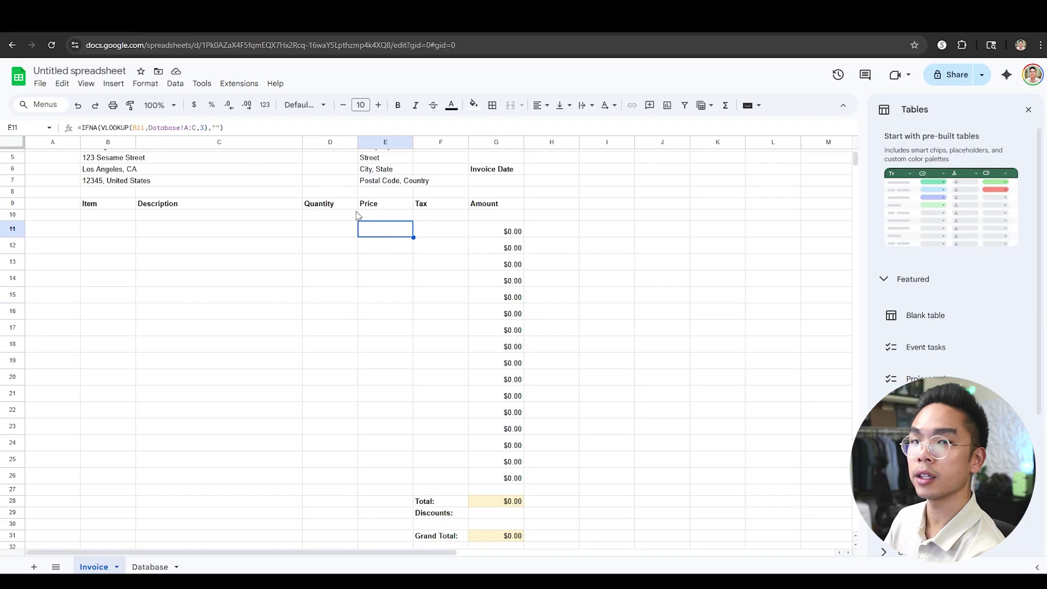
click(122, 234)
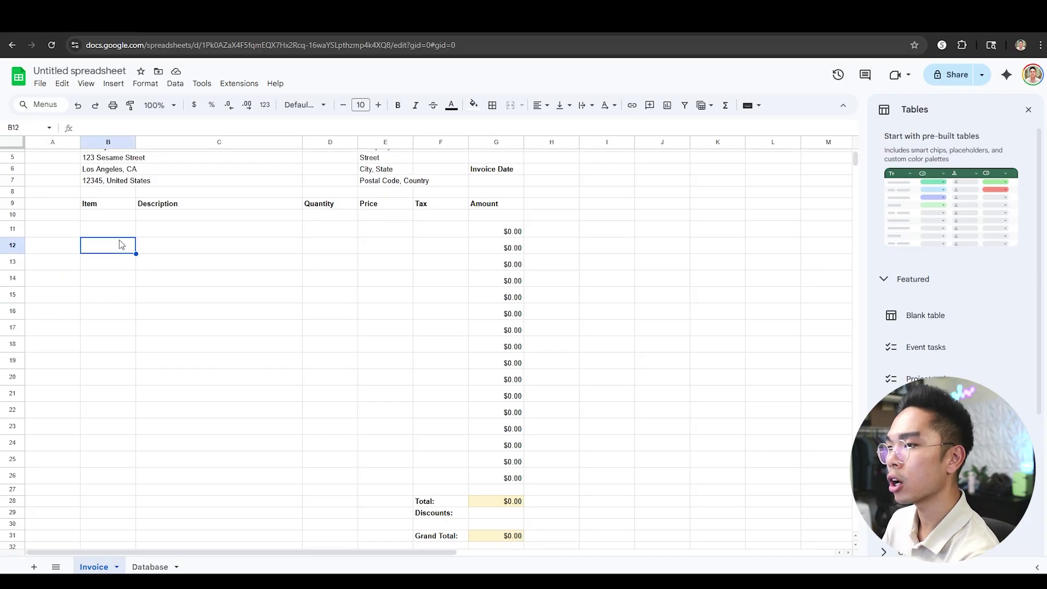
Step: Review the leather boots price on the Database sheet and return to the Company Name cell on the Invoice sheet
key(ctrl+shift+Page_Down)
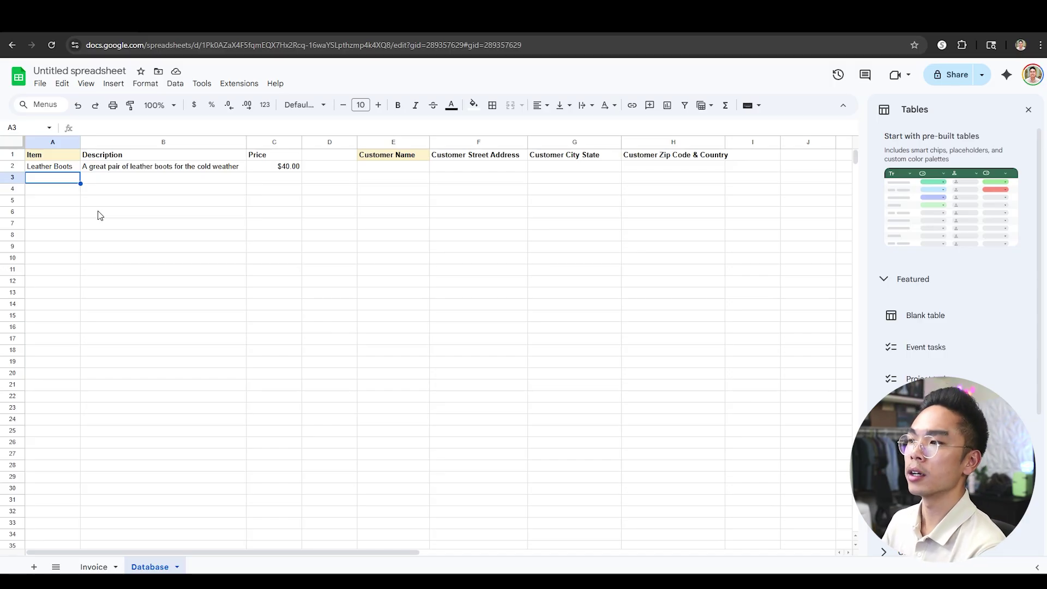
click(260, 165)
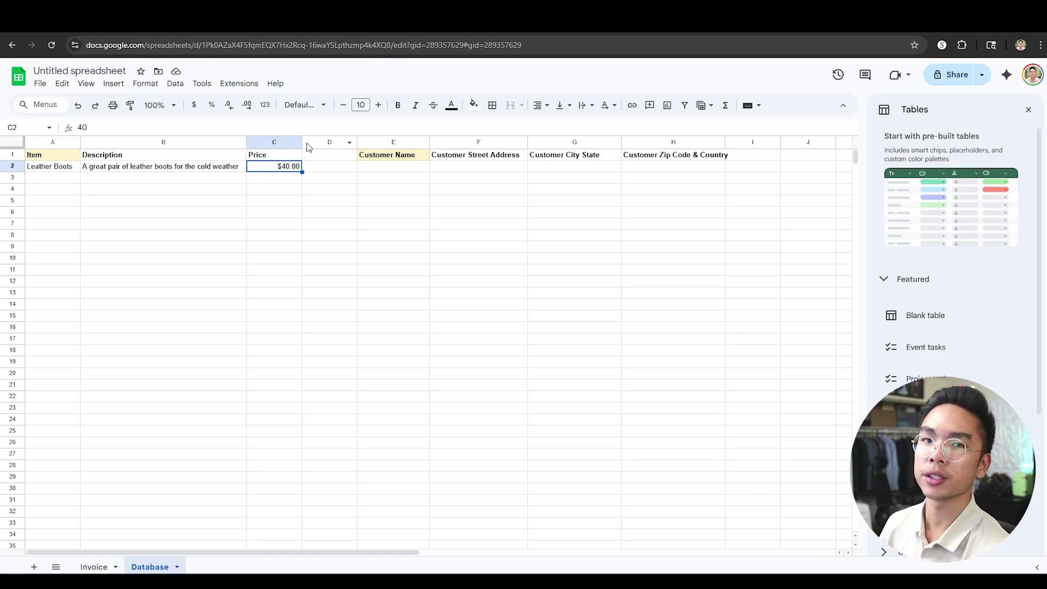
click(96, 566)
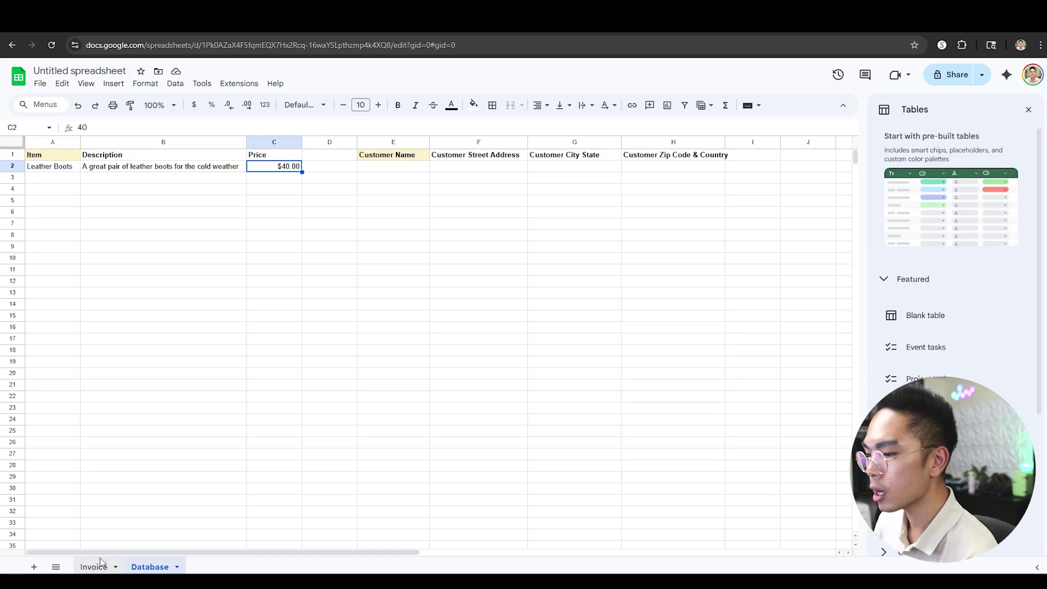
scroll(264, 512, up, 1)
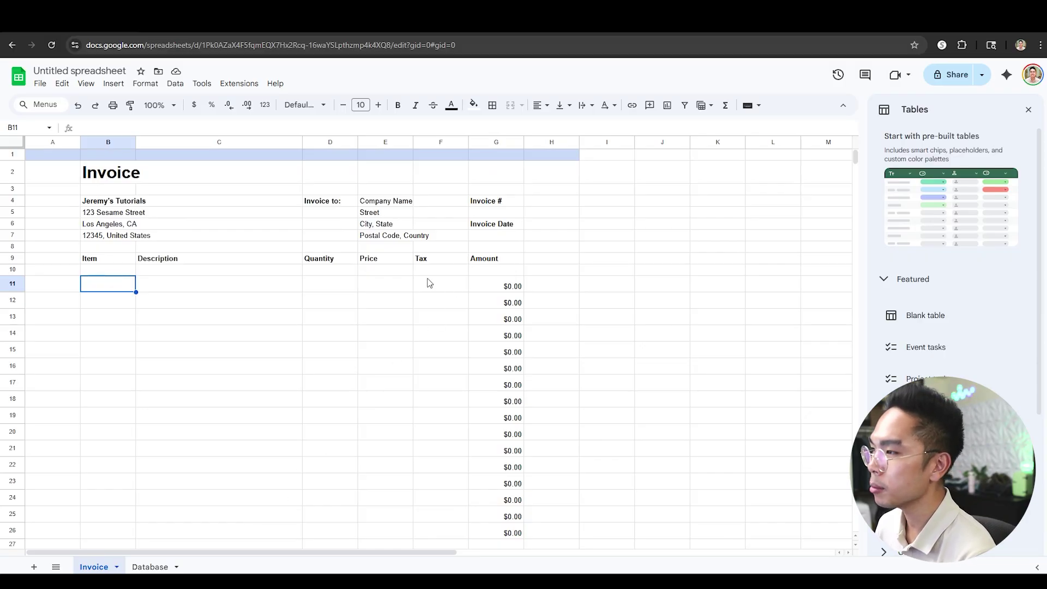
click(402, 205)
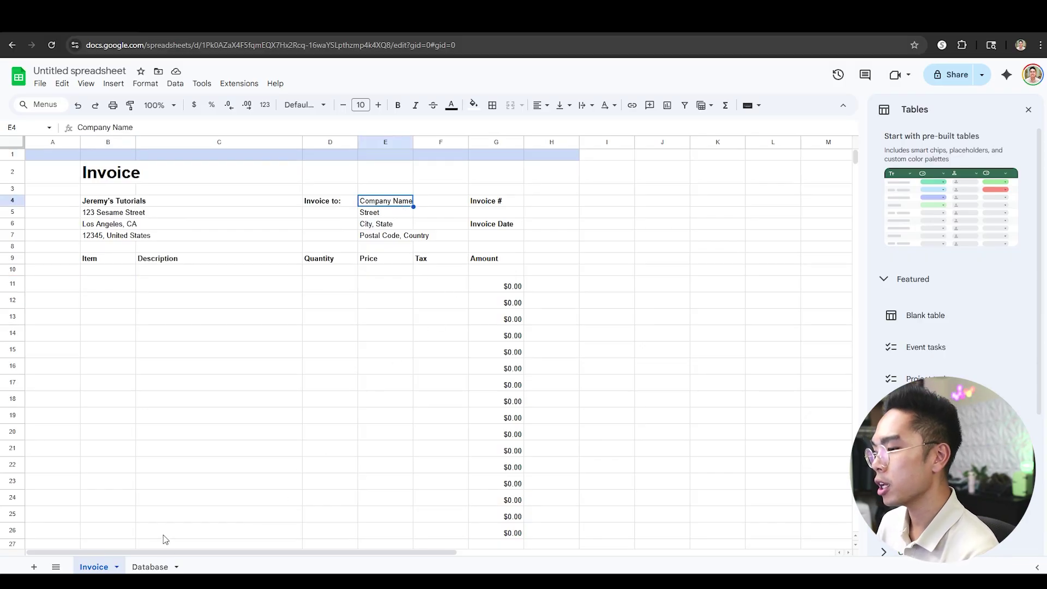
Step: Enter the customer's full name in E2 under Customer Name on the Database sheet
click(150, 567)
click(378, 169)
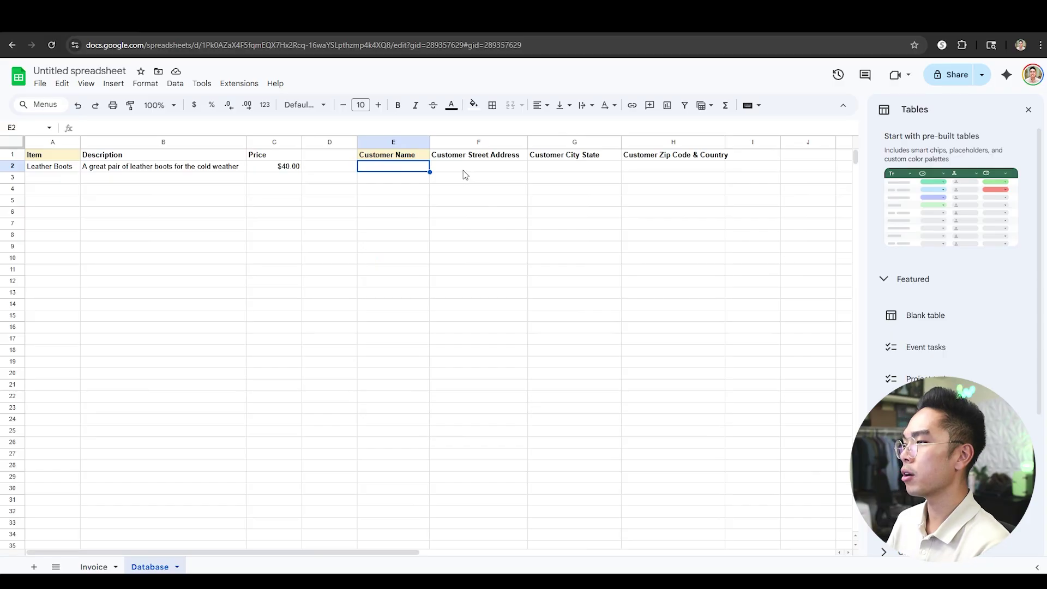
text(Bob Smith)
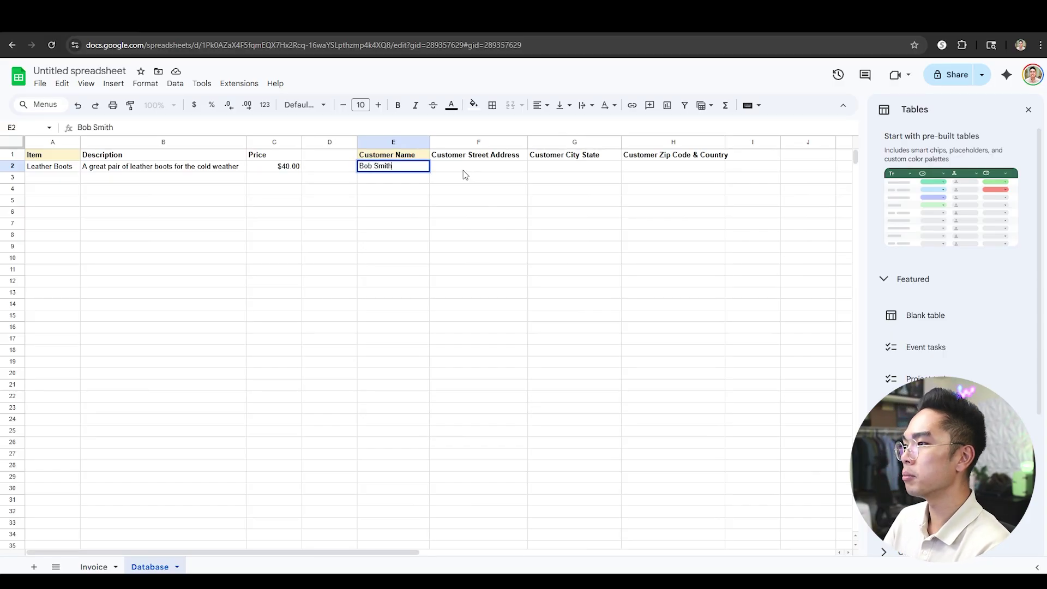
key(Return)
Step: Enter the customer's street address in F2 and the city and state in G2
click(463, 170)
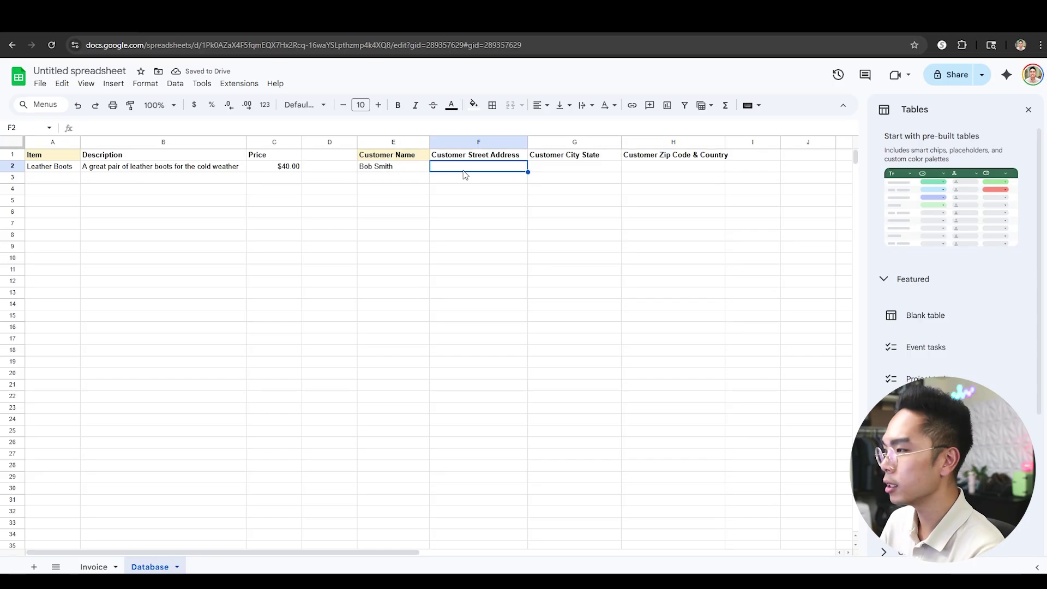
text(123 Main Street)
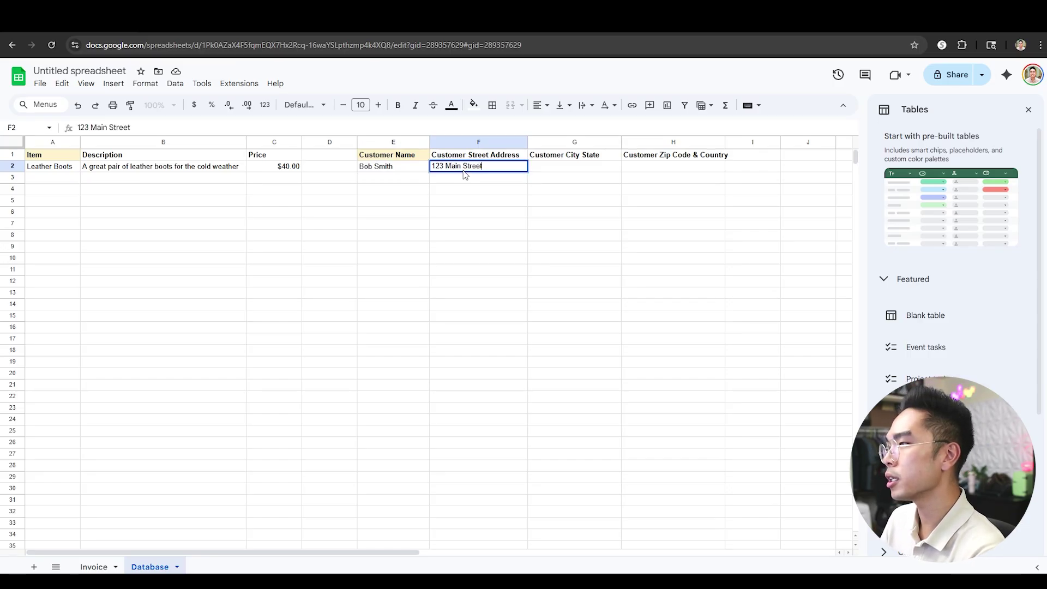
key(Tab)
text(Brooklyn, New York)
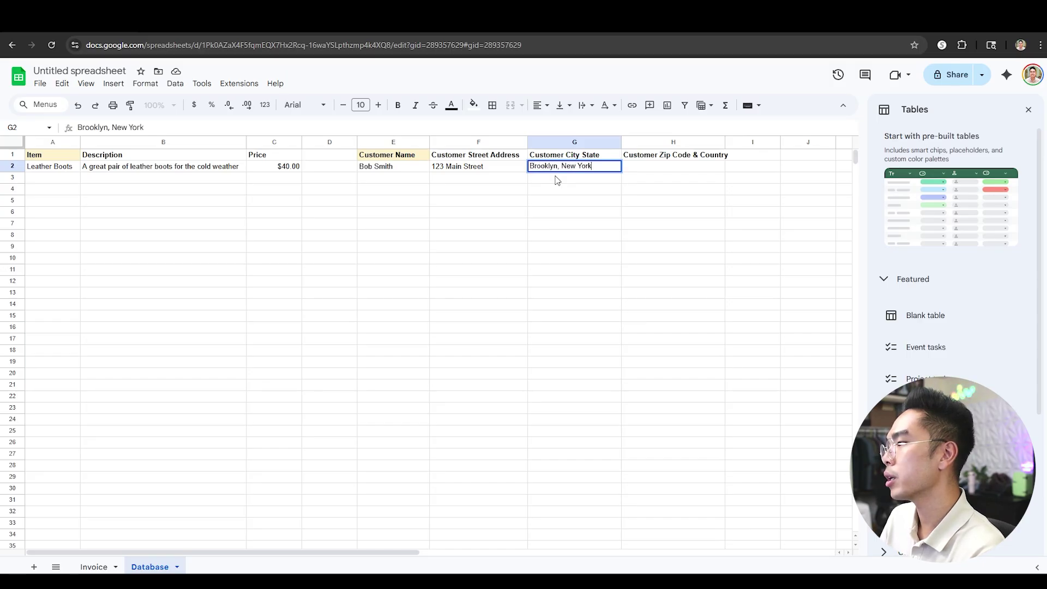
key(Tab)
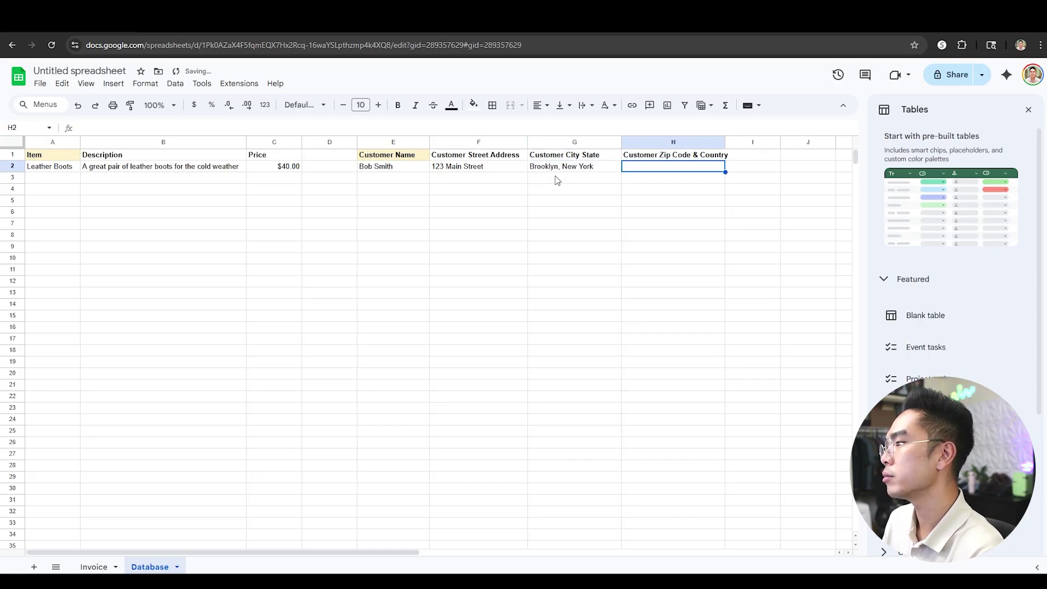
Step: Enter the customer's zip code and country in H2, separated by a comma
text(12345. UN)
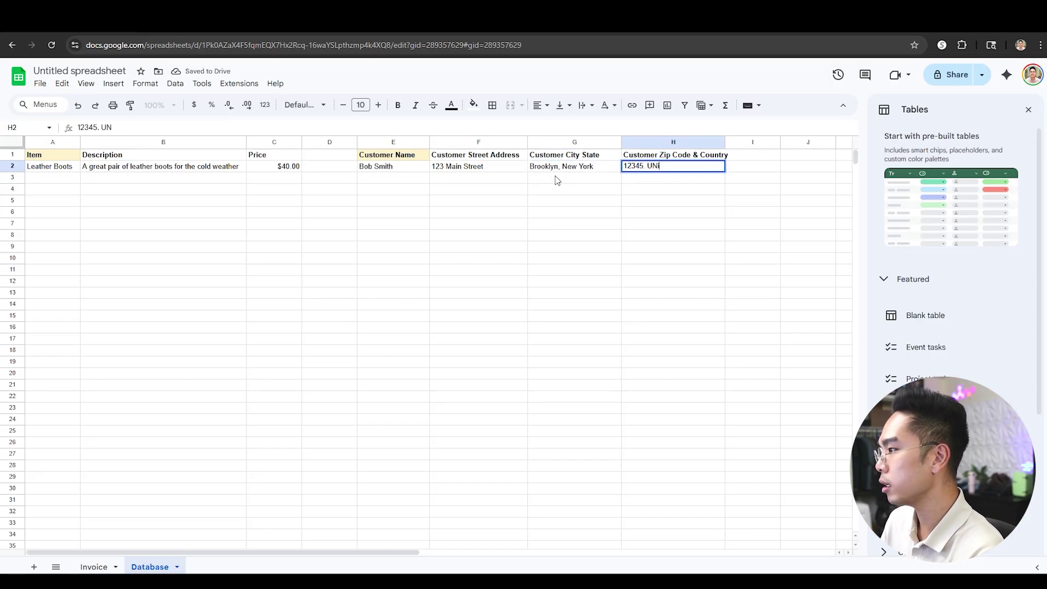
key(BackSpace)
text(nited S)
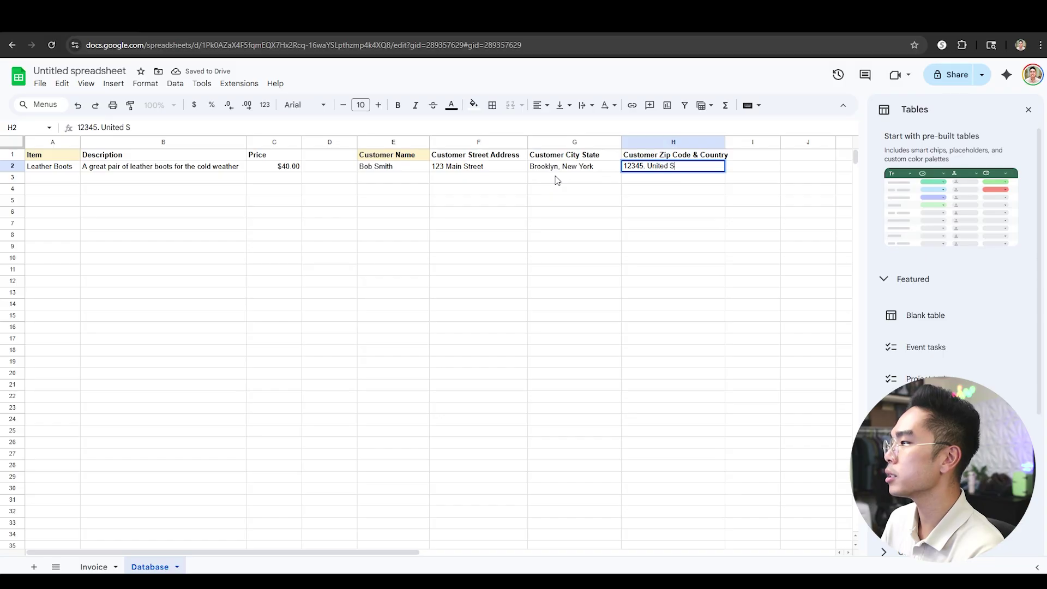
text(tates)
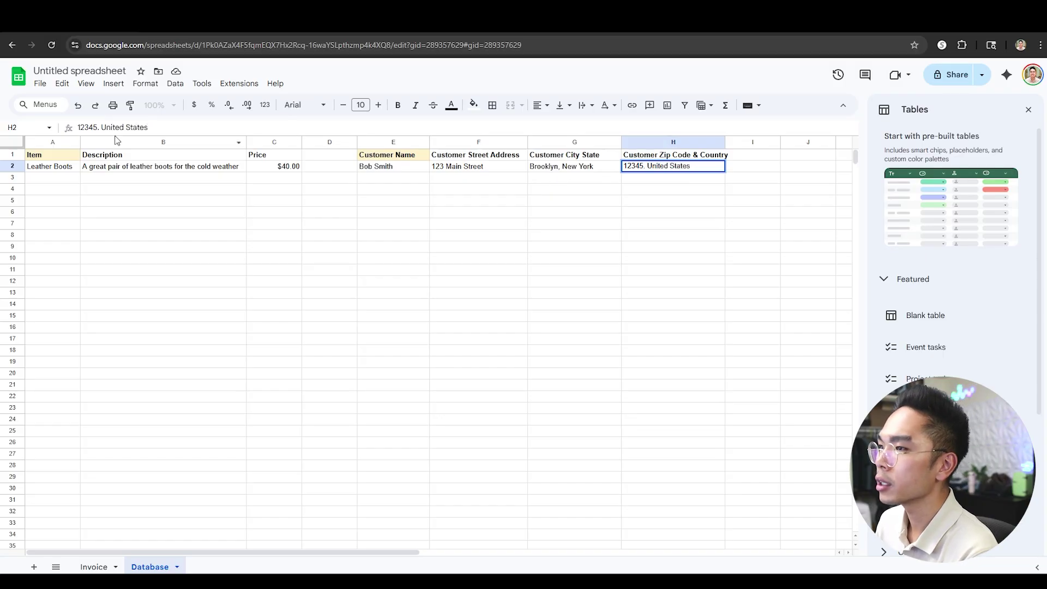
key(Return)
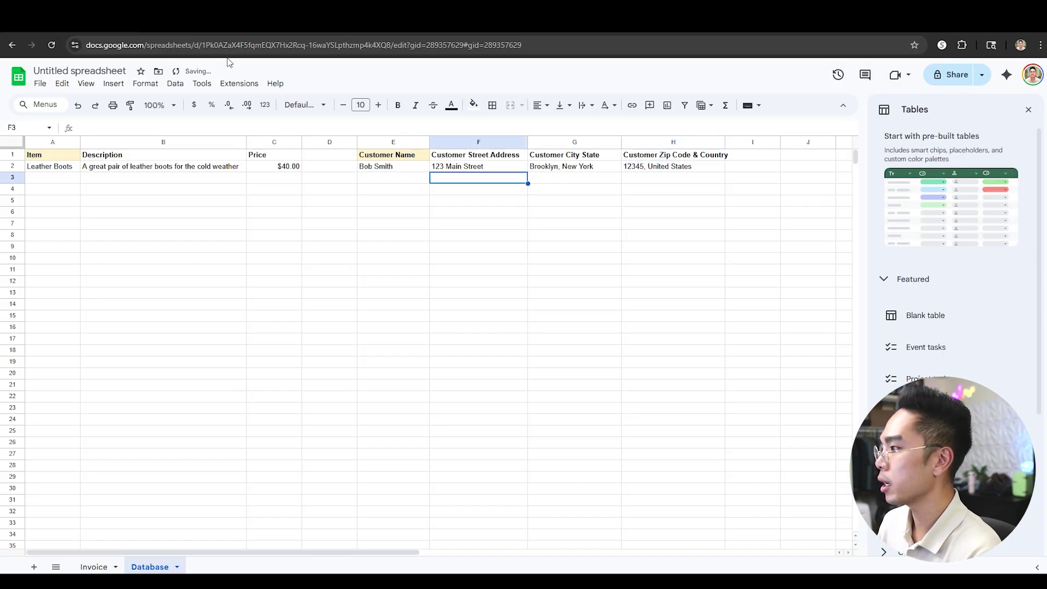
click(396, 167)
click(396, 178)
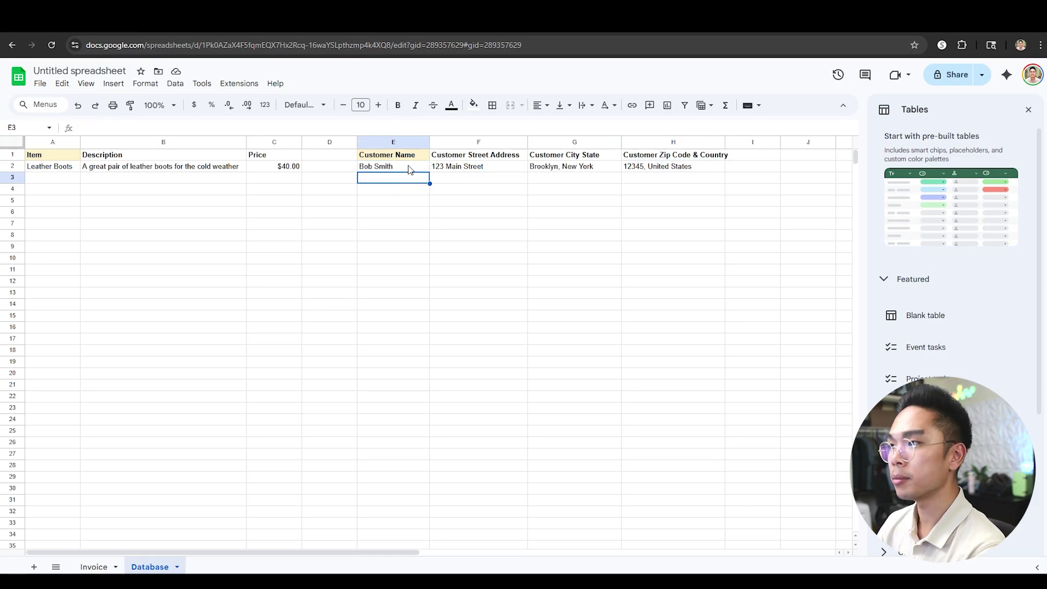
Step: In the Street cell E5 on the Invoice sheet, start an IFNA formula wrapping a VLOOKUP with E4 as the search key
click(95, 567)
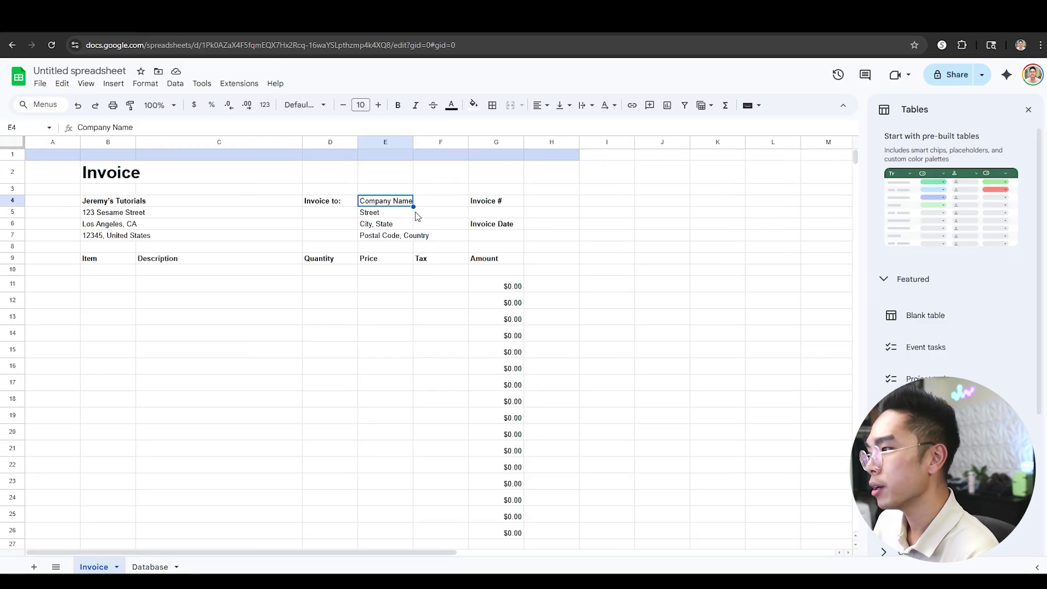
click(384, 213)
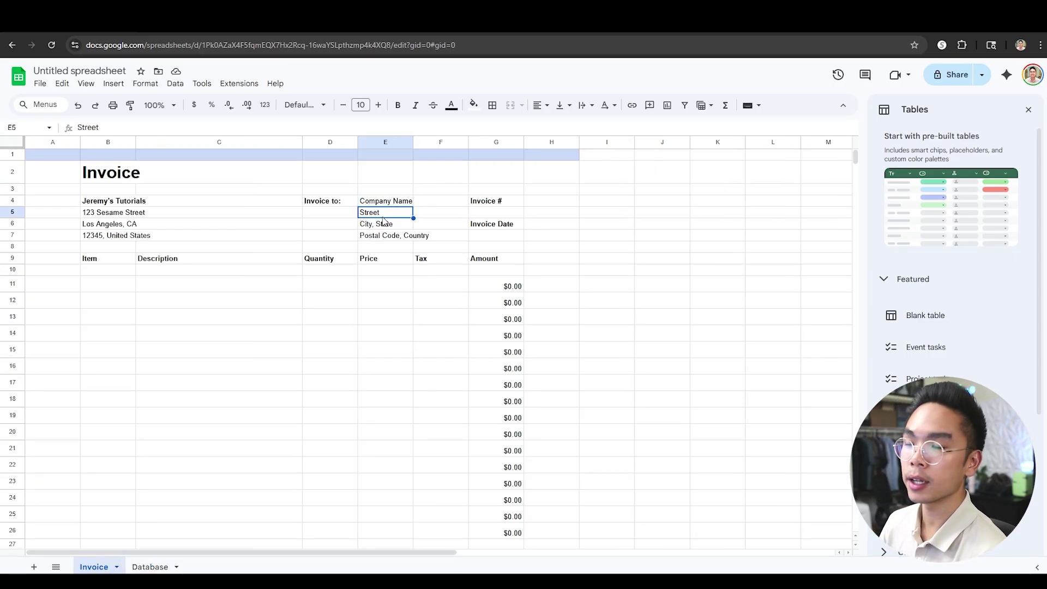
text(=IFNA)
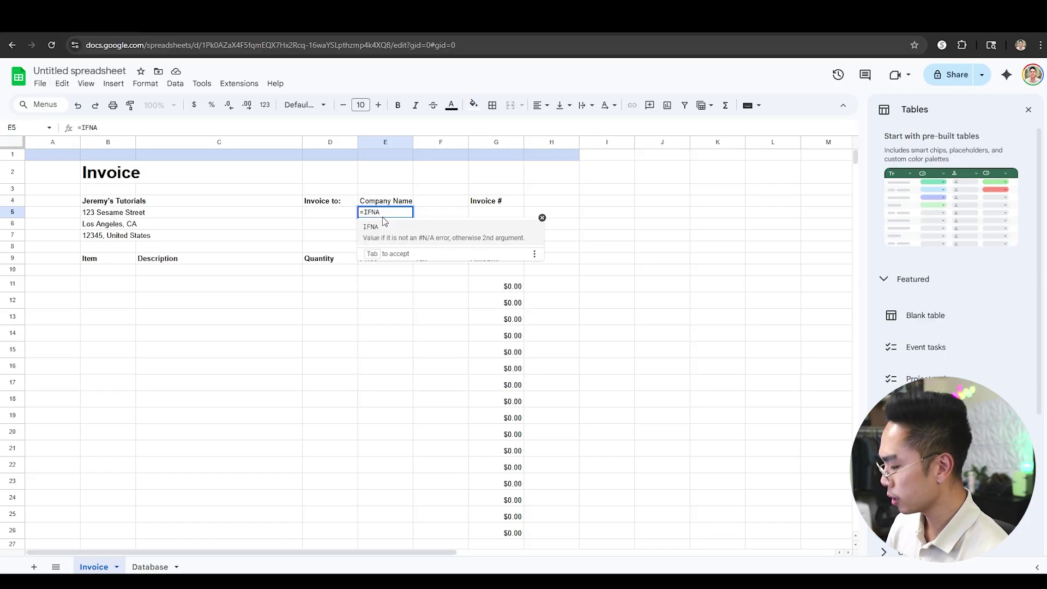
text(()
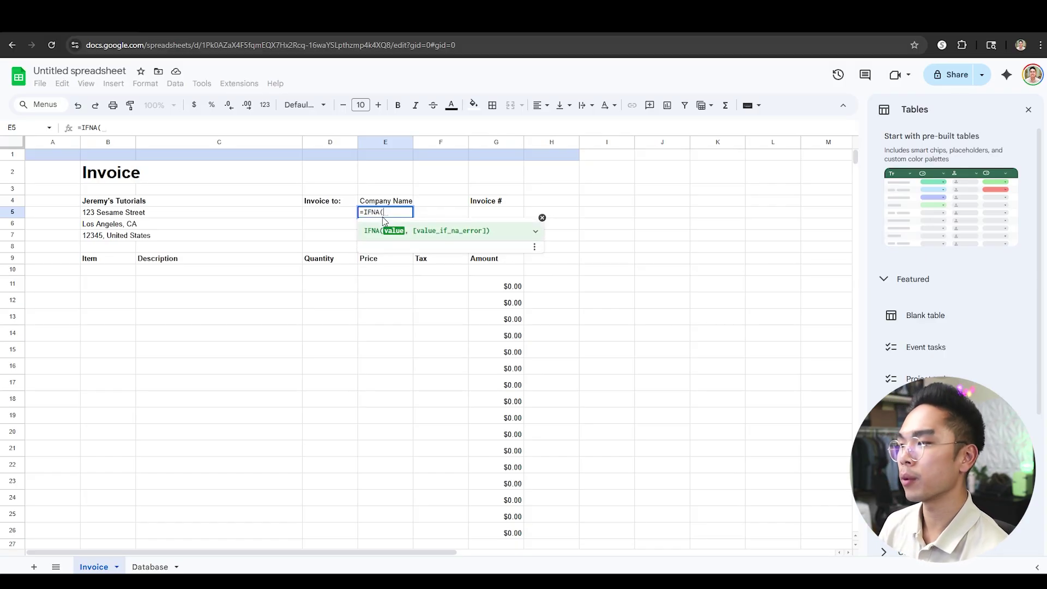
text(VLOO)
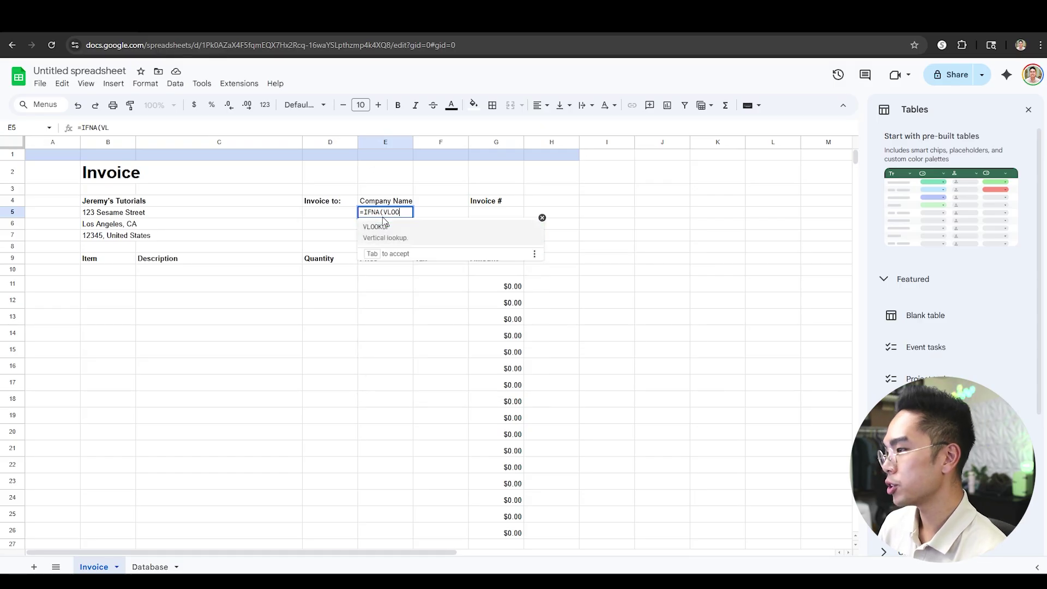
text(KUP()
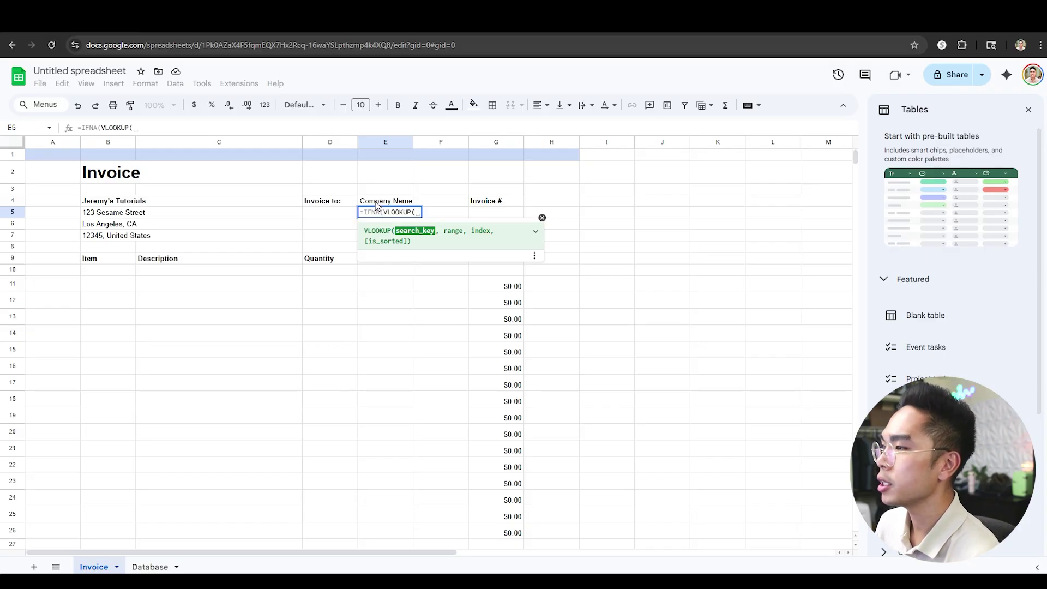
click(377, 205)
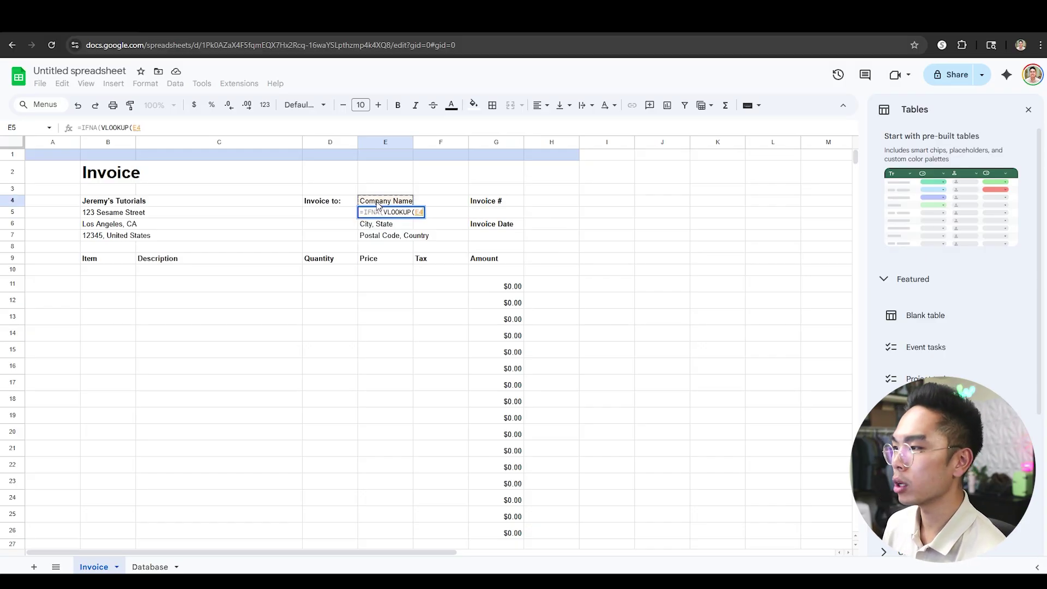
text(,)
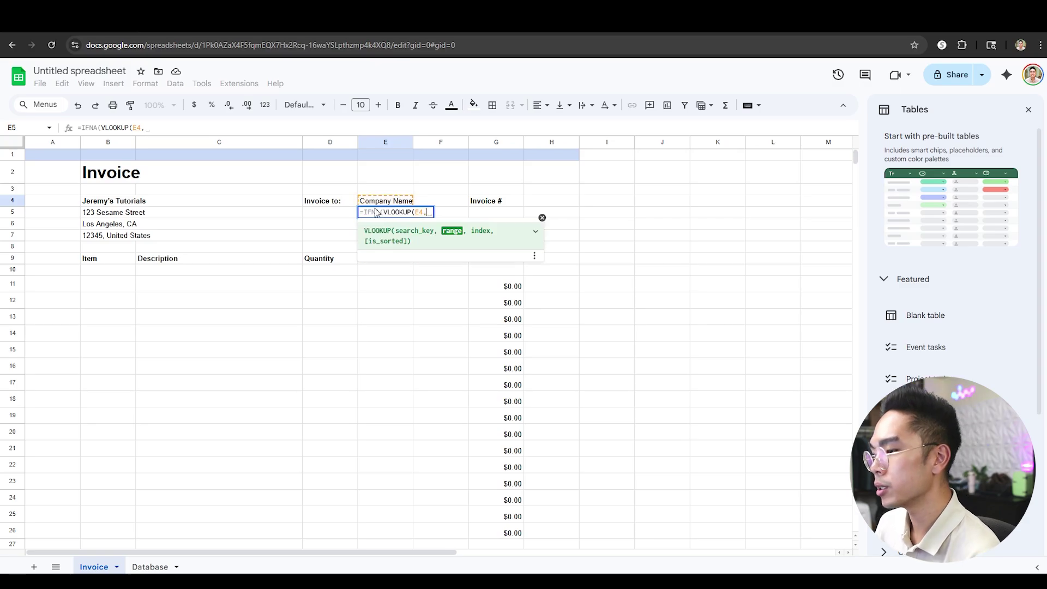
Step: Complete the E5 formula with range Database!E:H, index 2 and an empty string for missing matches: =IFNA(VLOOKUP(E4,Database!E:H,2),"")
click(152, 567)
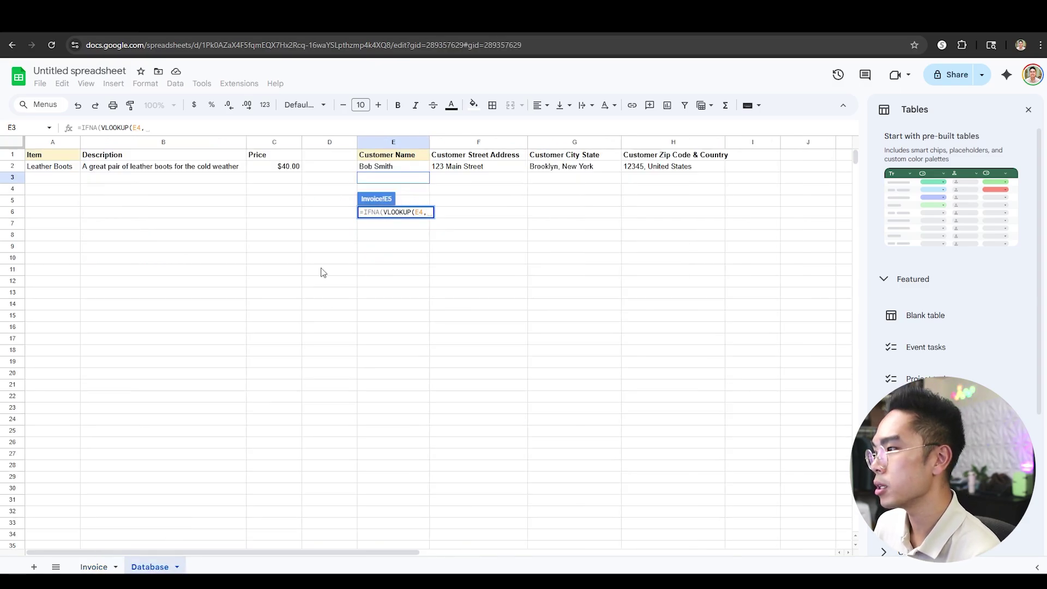
drag(386, 146, 651, 147)
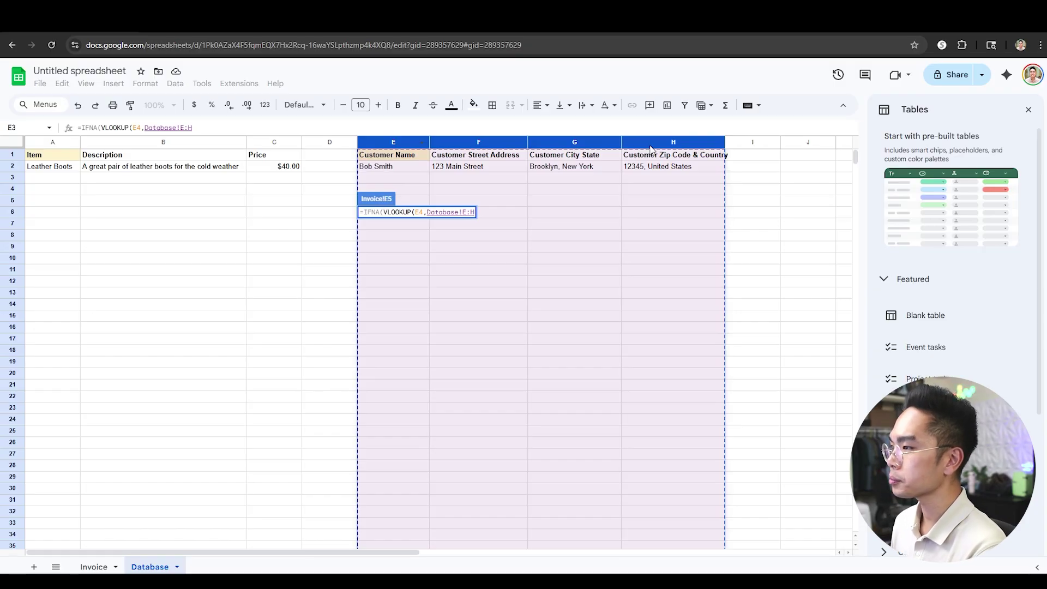
drag(651, 147, 650, 148)
text(,)
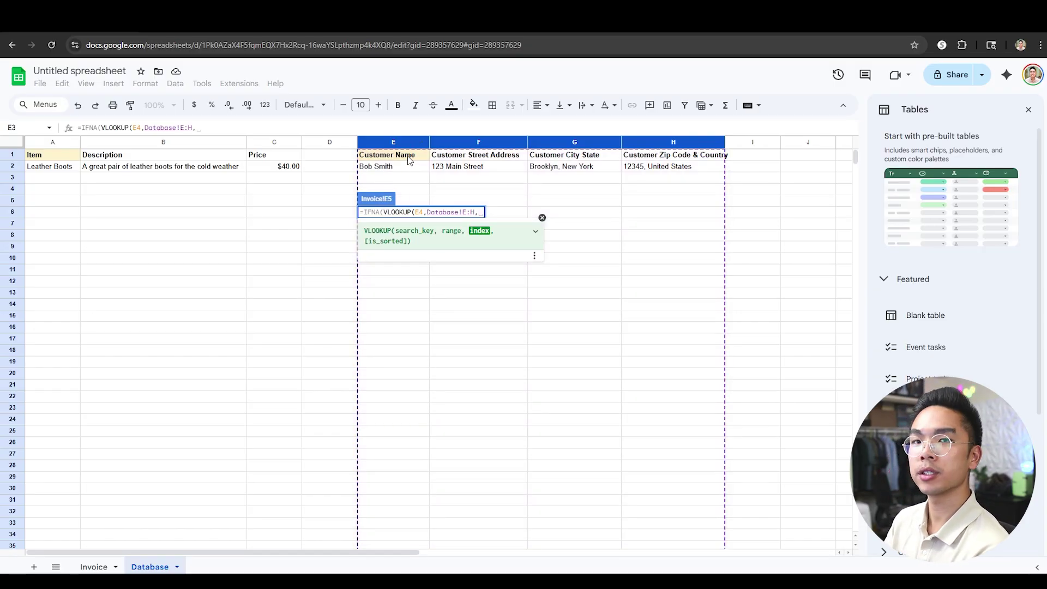
text(2)
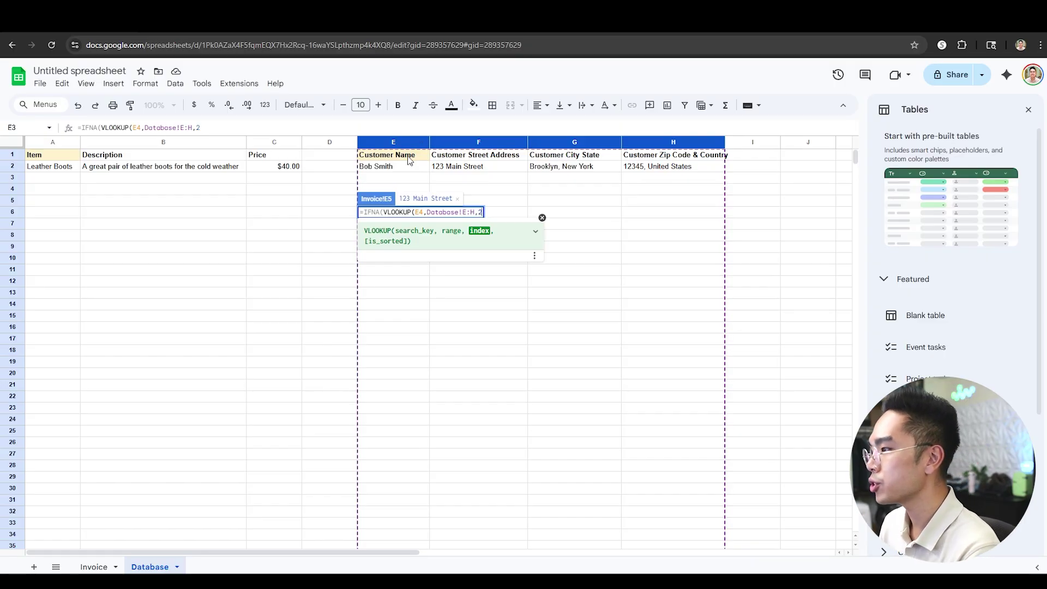
text())
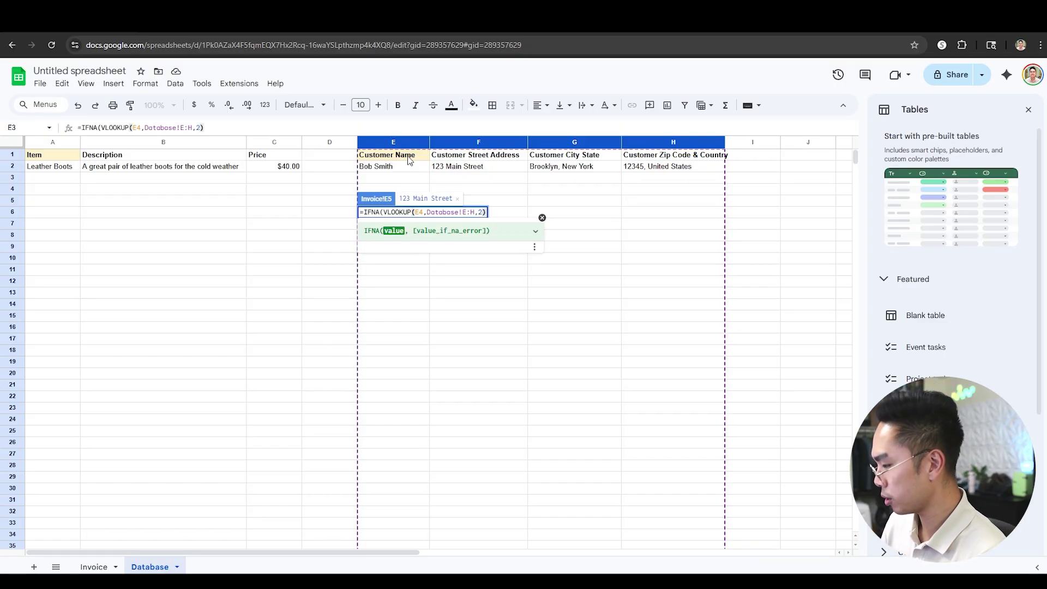
text(,)
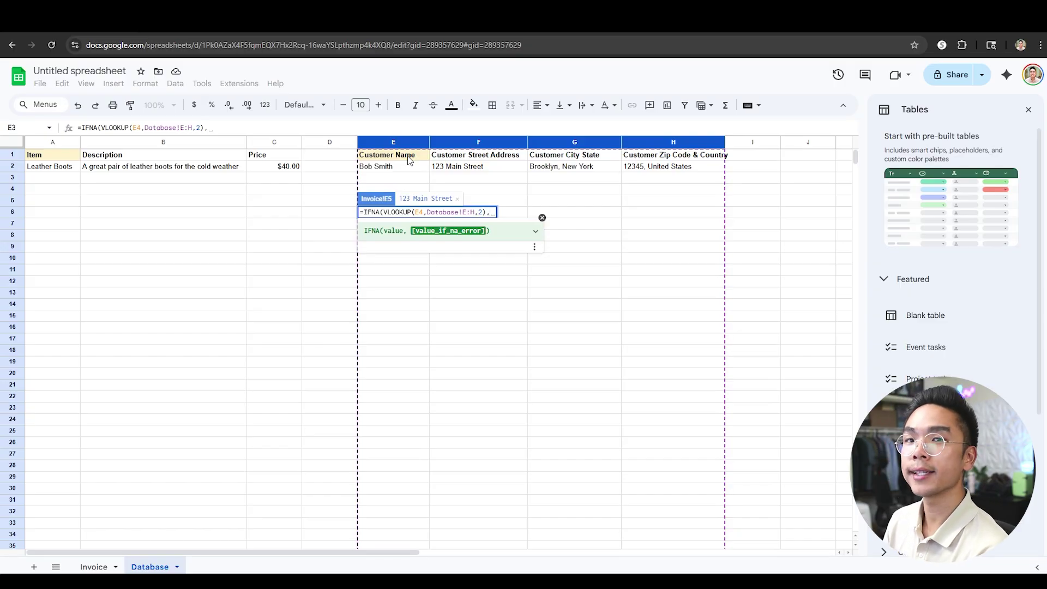
text("")
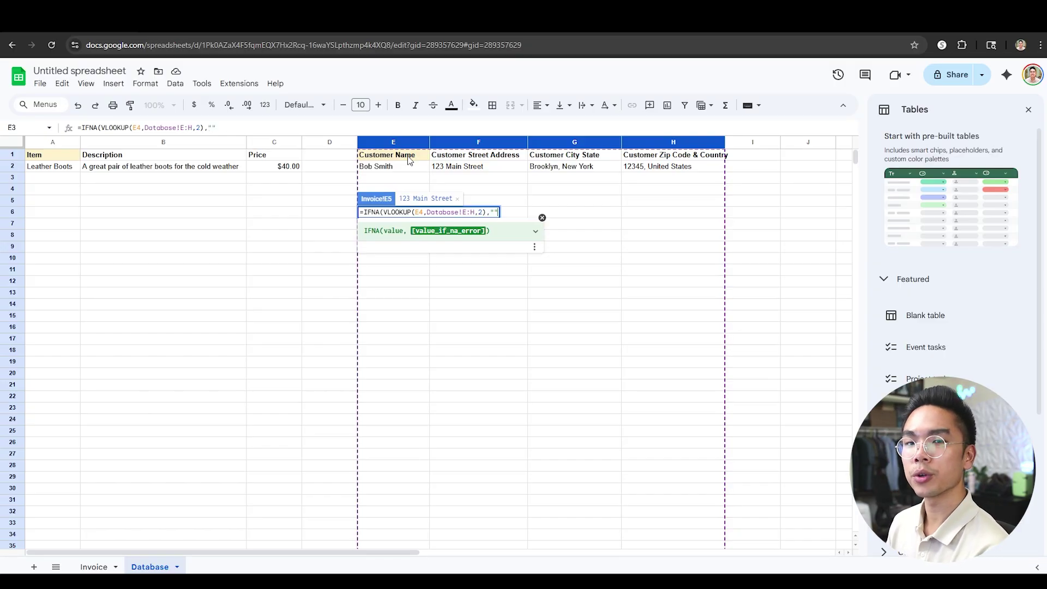
text())
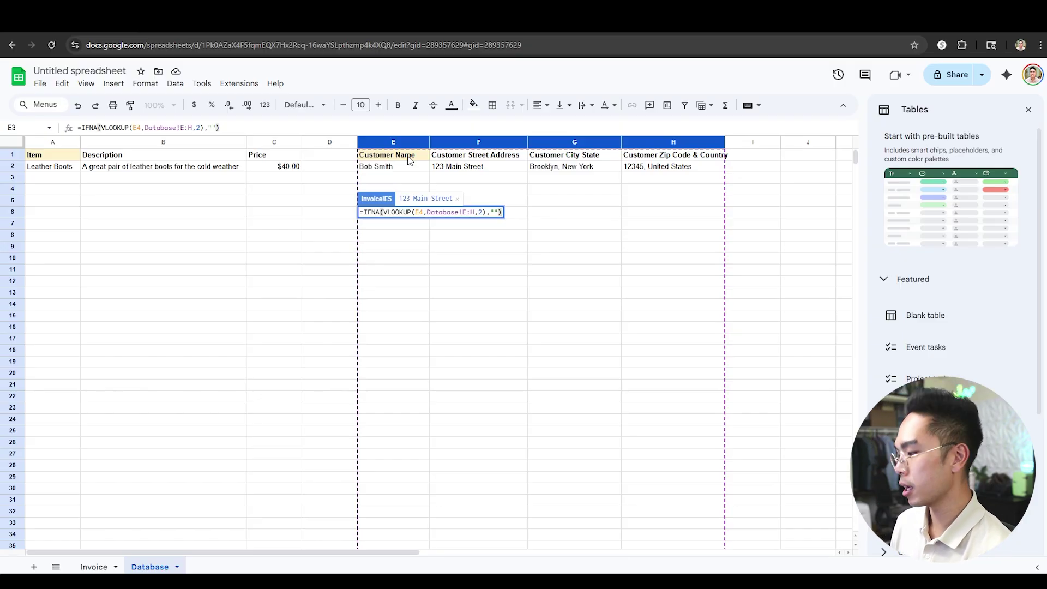
key(Return)
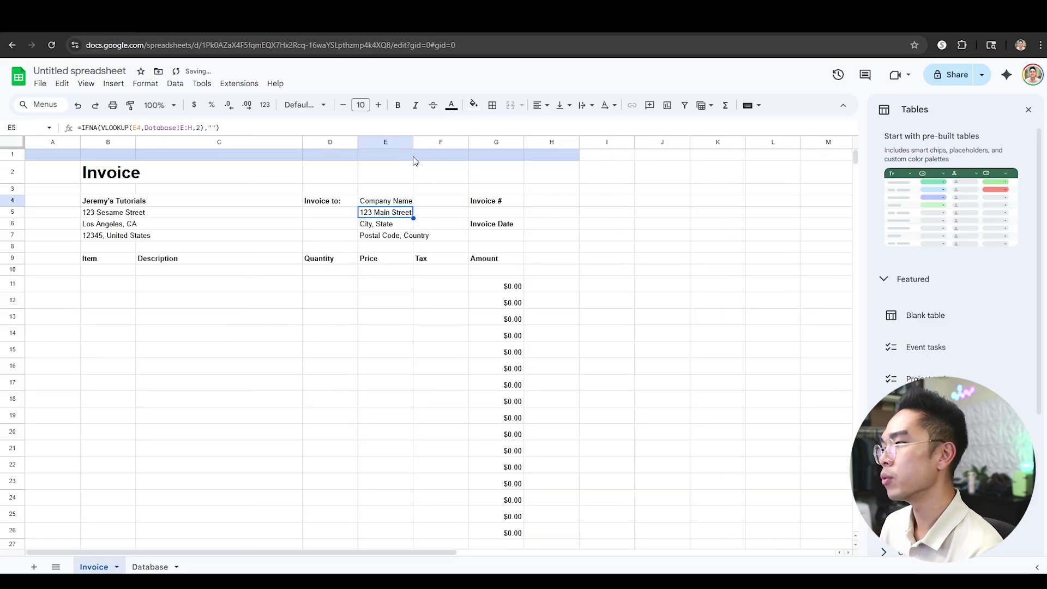
Step: Clear the Company Name placeholder from E4 on the Invoice sheet
click(404, 190)
key(Down)
key(Delete)
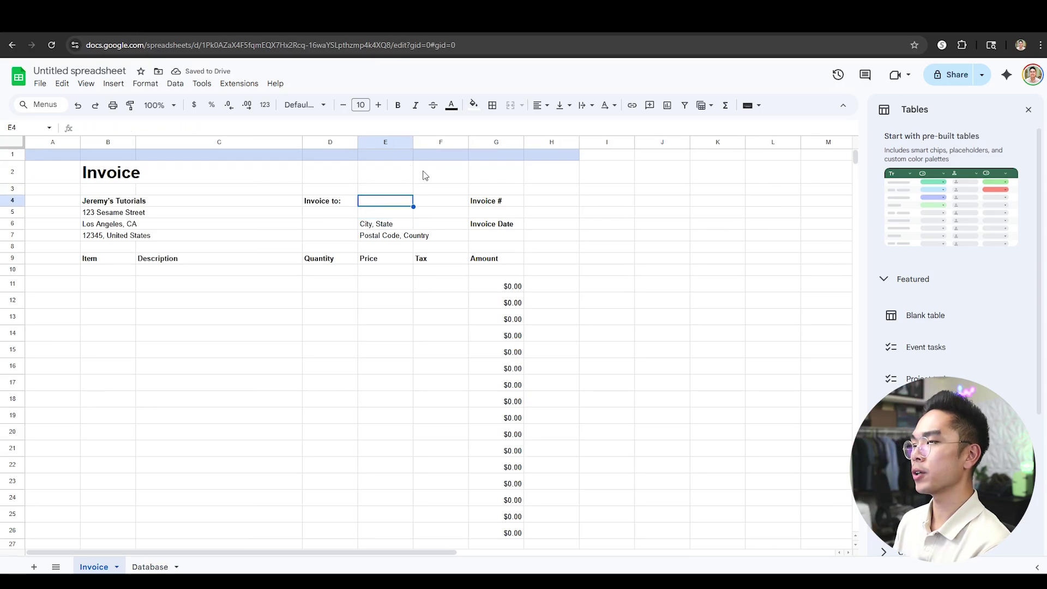
Step: Copy the full text of the street lookup formula in E5
click(393, 217)
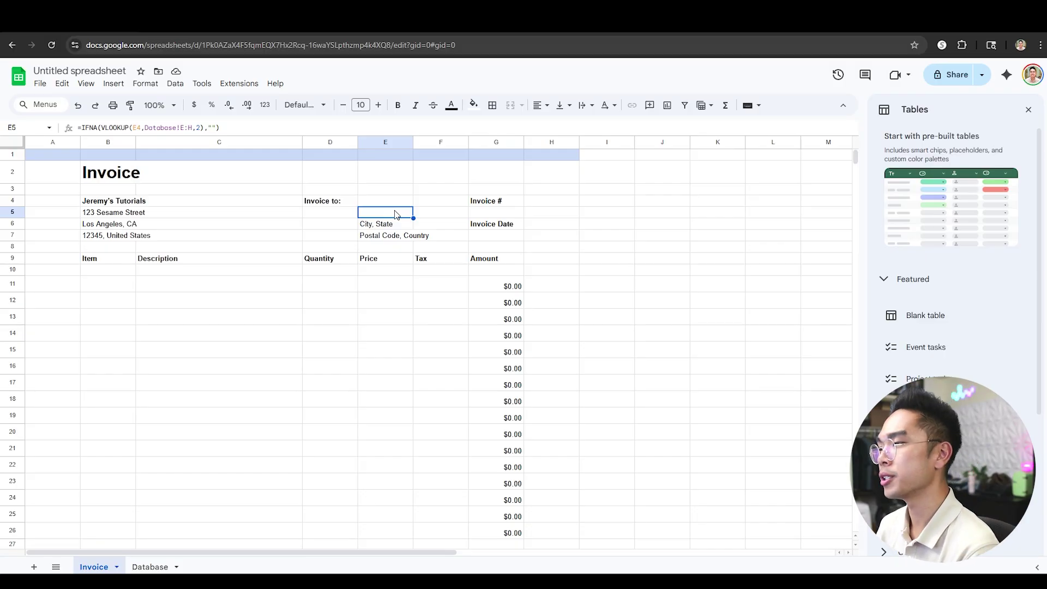
key(Return)
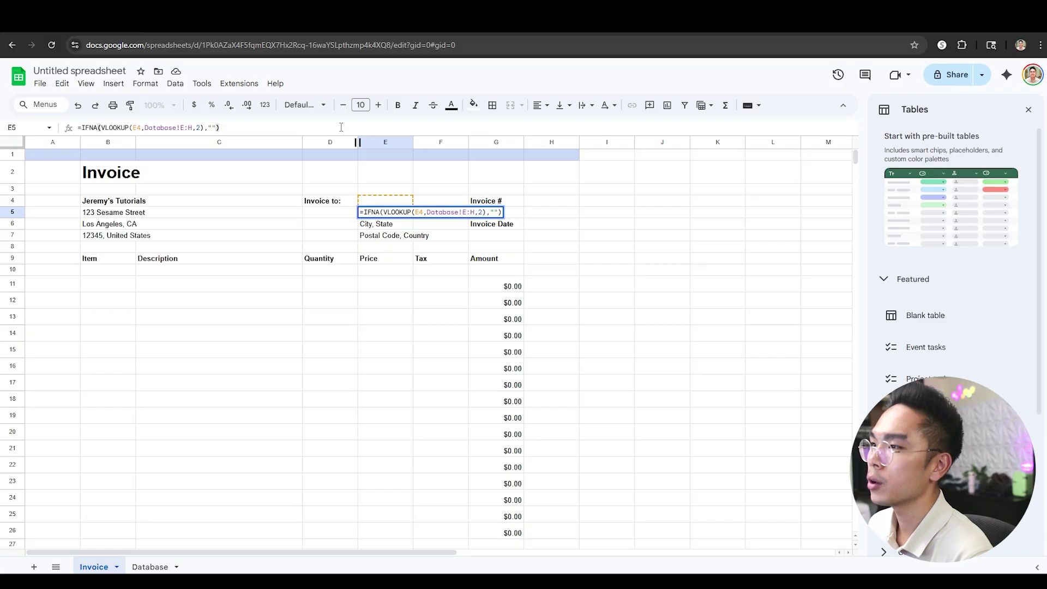
drag(360, 126, 4, 134)
key(ctrl+x)
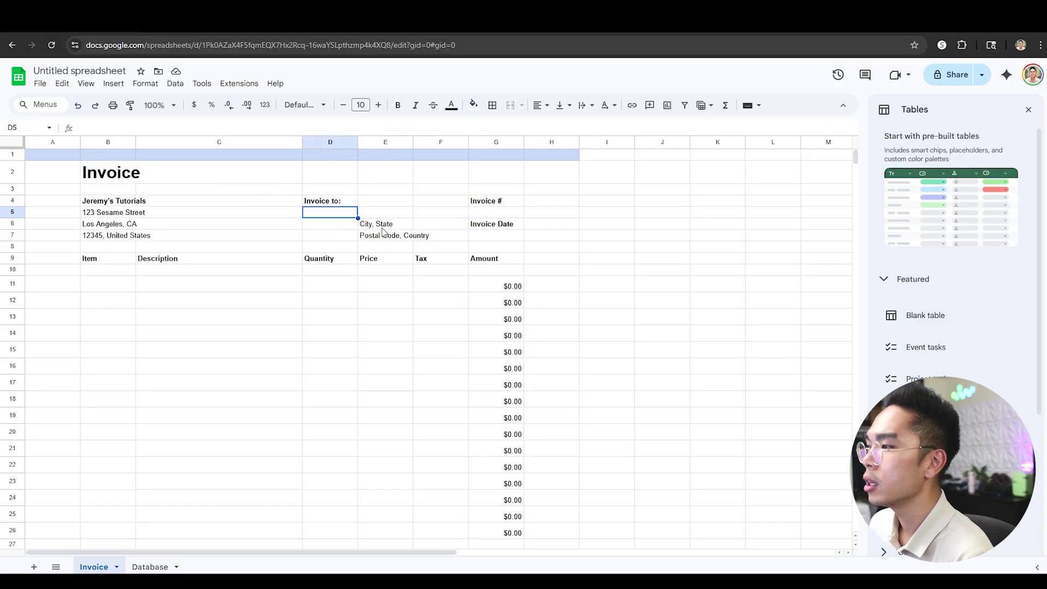
Step: Replace the City, State placeholder in E6 with the copied lookup formula and set its column index to 3
click(386, 229)
click(176, 129)
key(BackSpace)
key(BackSpace)
key(BackSpace)
key(BackSpace)
key(BackSpace)
key(BackSpace)
key(BackSpace)
key(BackSpace)
key(BackSpace)
key(BackSpace)
key(BackSpace)
key(ctrl+v)
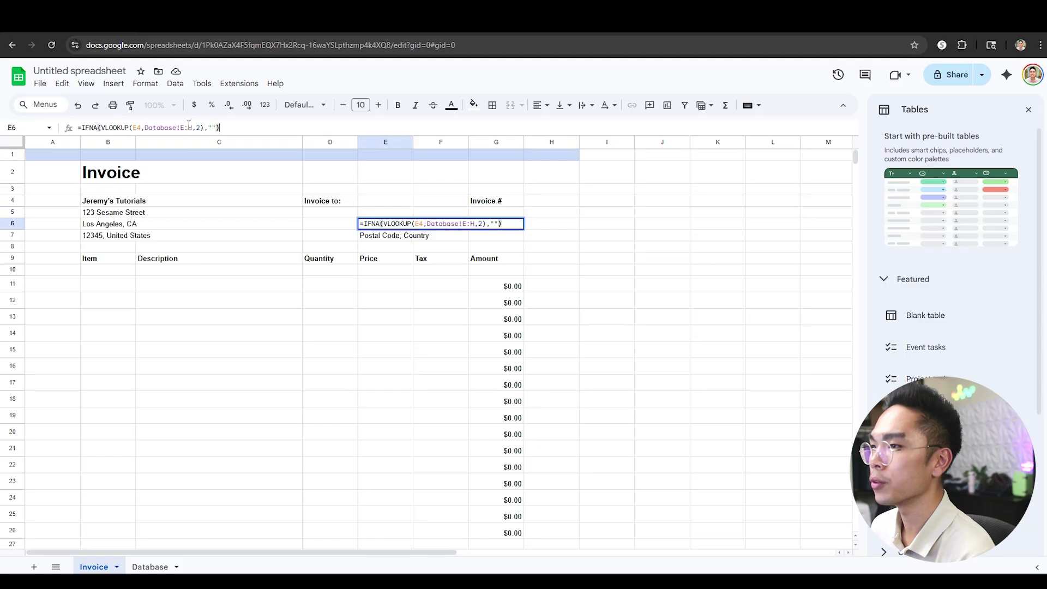
click(199, 128)
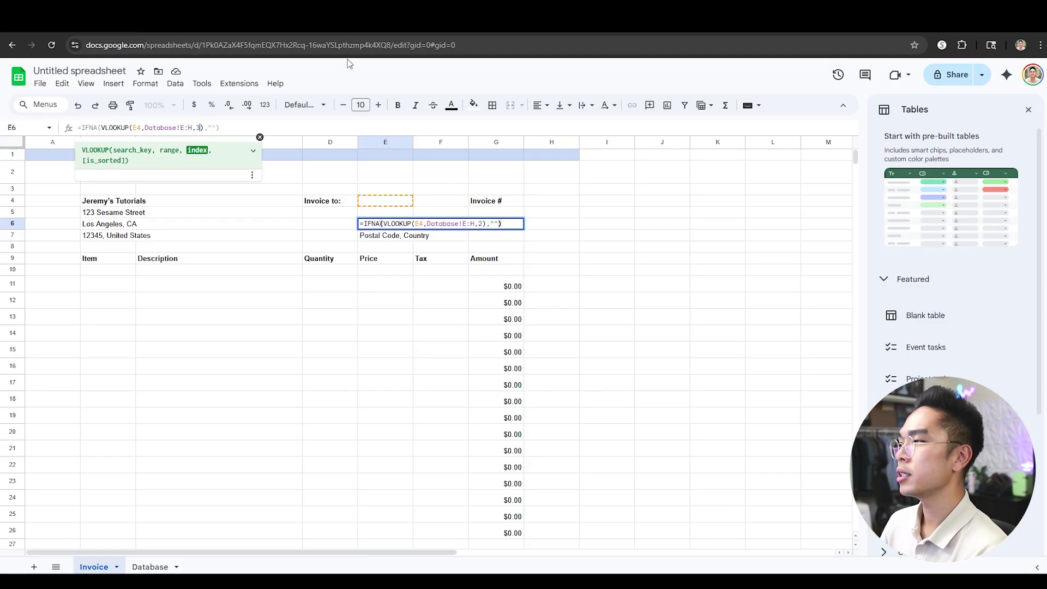
key(Return)
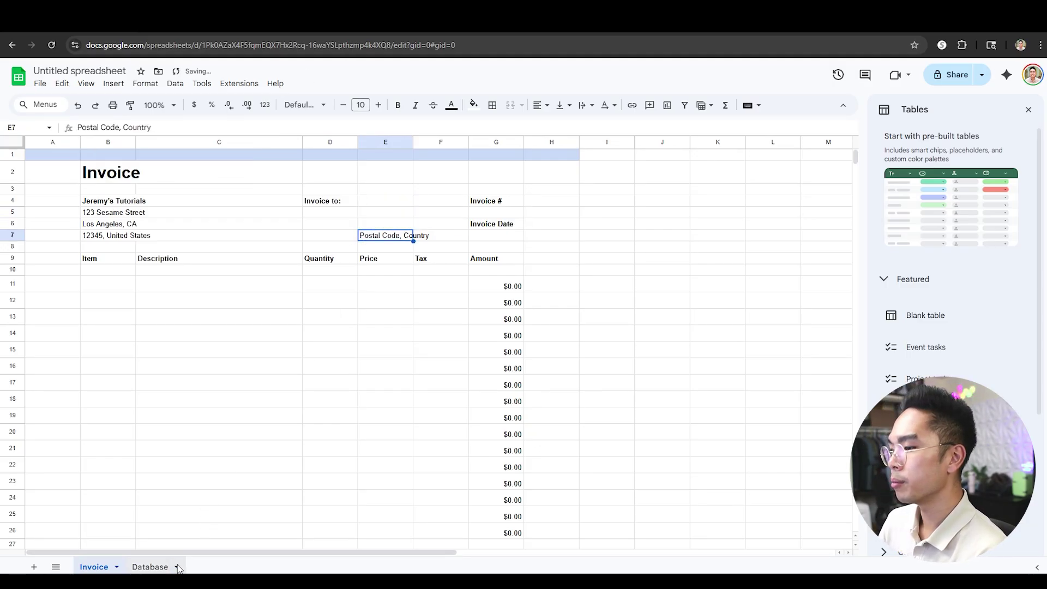
Step: Replace the Postal Code, Country placeholder in E7 with the lookup formula, setting its index to the Database sheet's zip code and country column
click(153, 566)
click(574, 159)
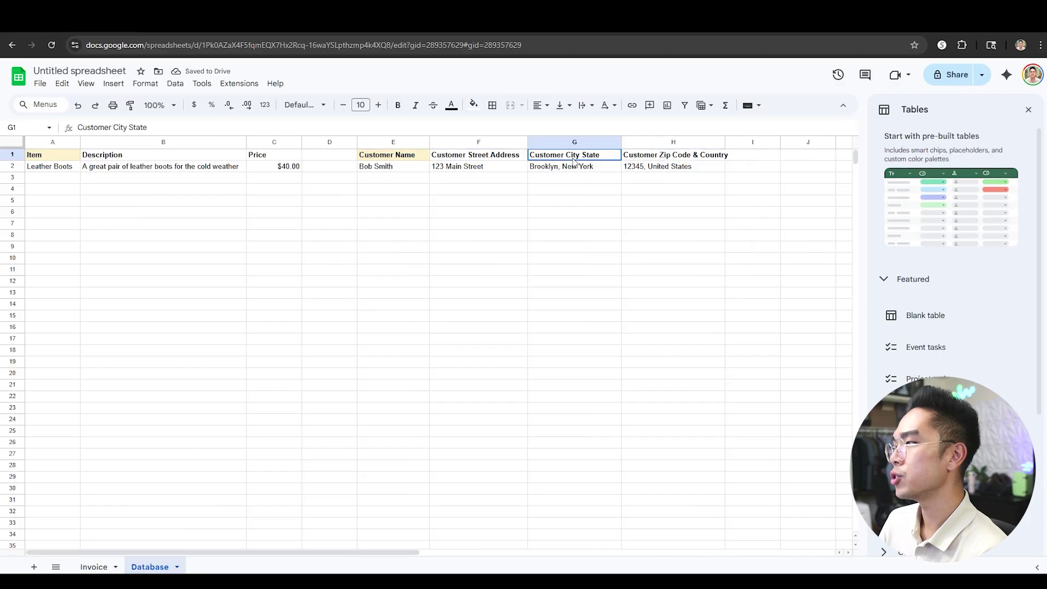
click(634, 171)
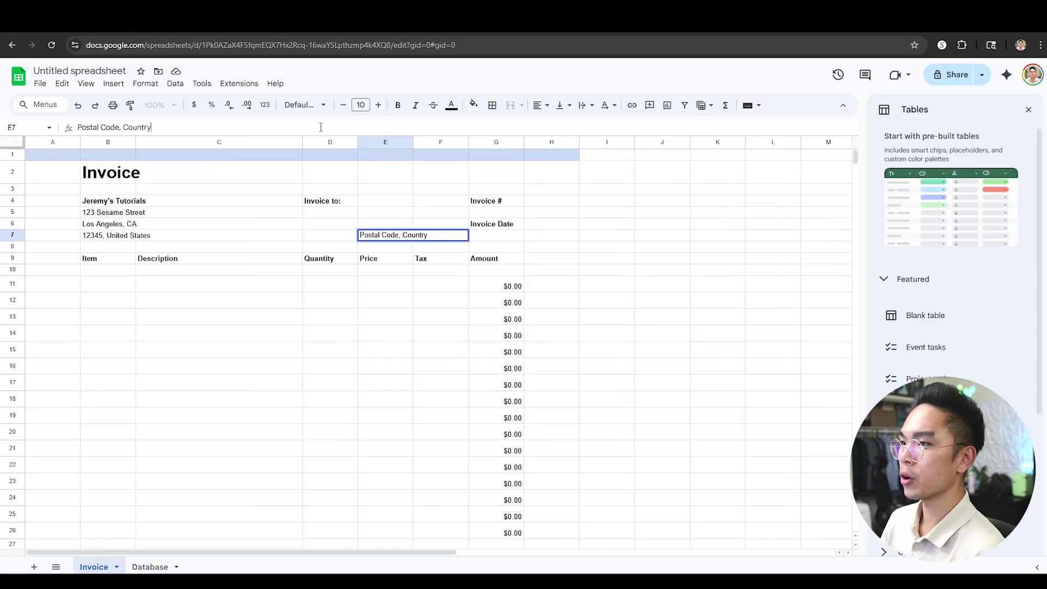
key(BackSpace)
key(BackSpace)
key(BackSpace)
key(BackSpace)
key(BackSpace)
key(BackSpace)
key(BackSpace)
key(BackSpace)
key(BackSpace)
key(BackSpace)
key(BackSpace)
key(BackSpace)
key(BackSpace)
key(BackSpace)
key(BackSpace)
key(BackSpace)
key(BackSpace)
key(BackSpace)
key(BackSpace)
key(BackSpace)
key(ctrl+v)
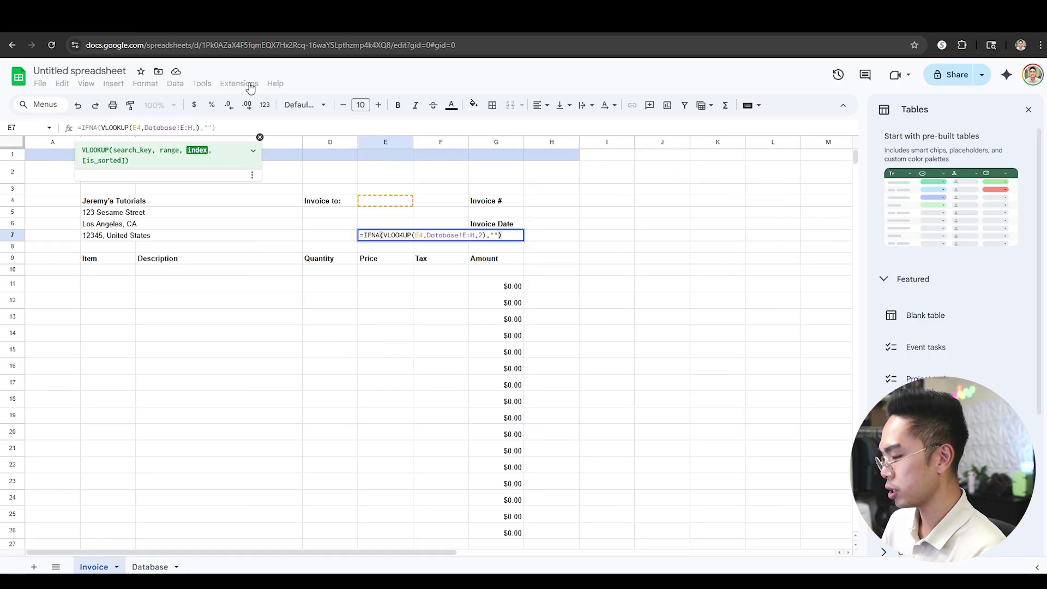
key(Return)
Step: Widen column E slightly on the Invoice sheet and fill the customer name cell E4 with light gray
click(397, 202)
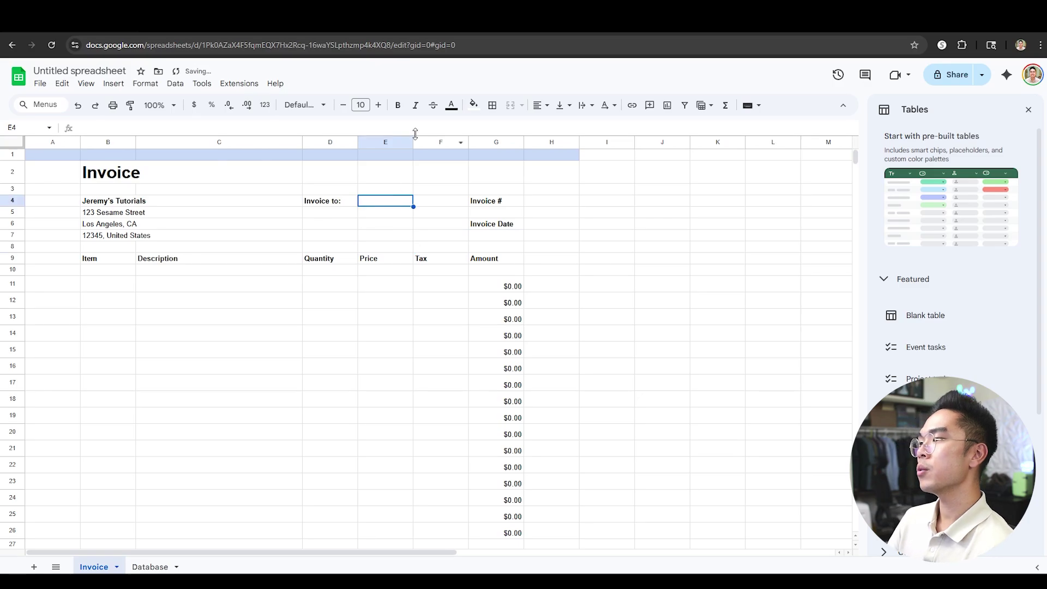
drag(413, 140, 423, 141)
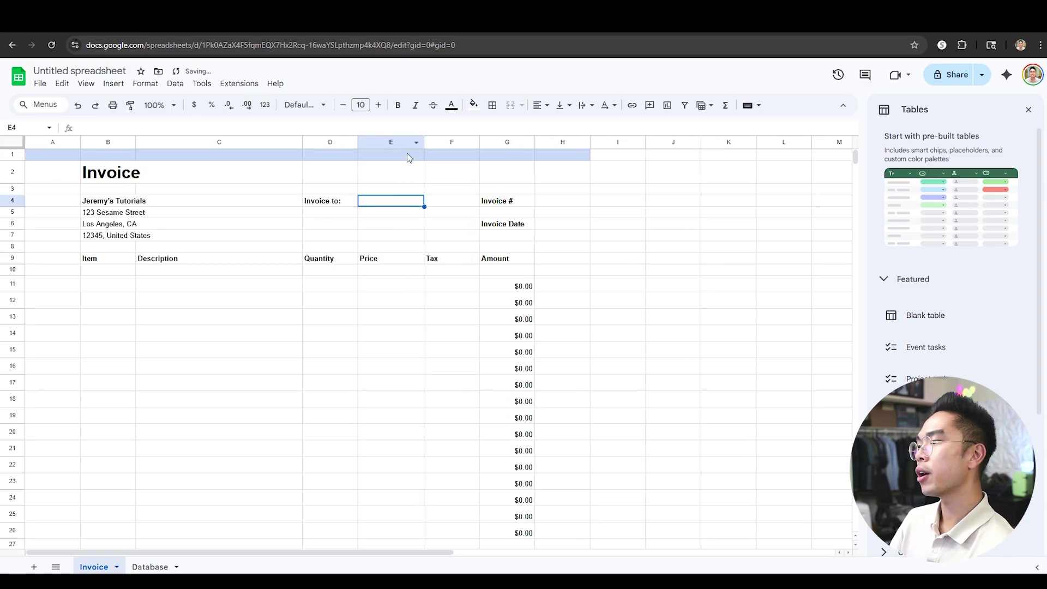
click(472, 104)
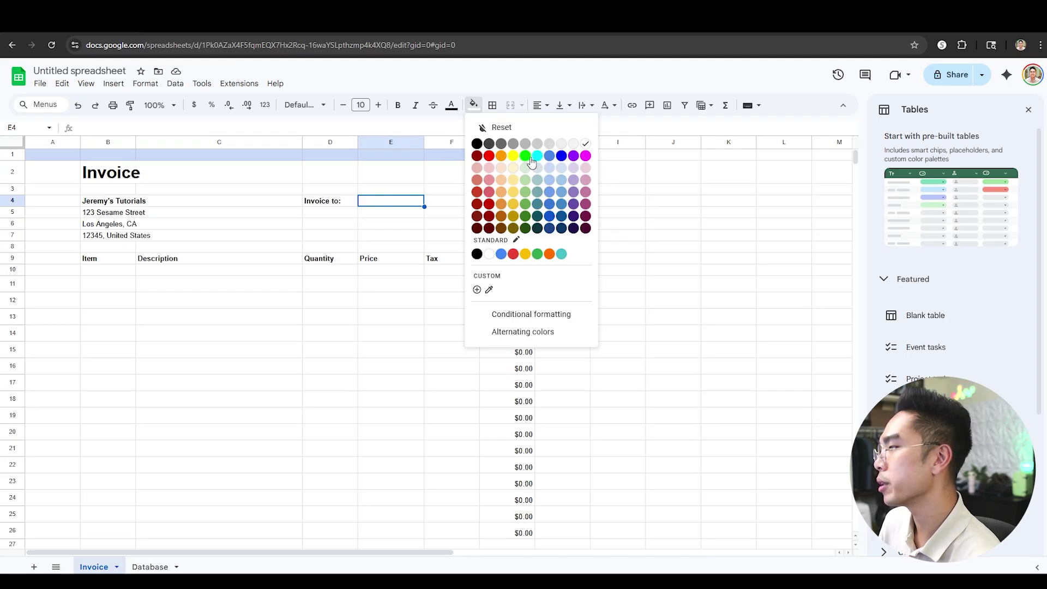
click(561, 144)
click(575, 247)
click(404, 206)
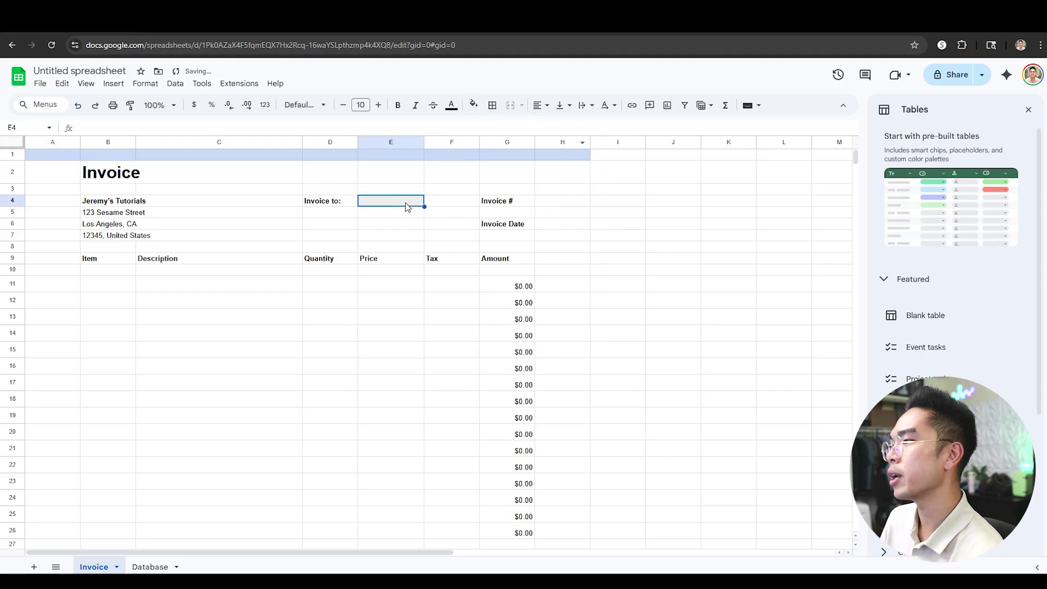
Step: Enter the customer's full name from the Database sheet in E4 and widen column E to fit the address lines
click(150, 566)
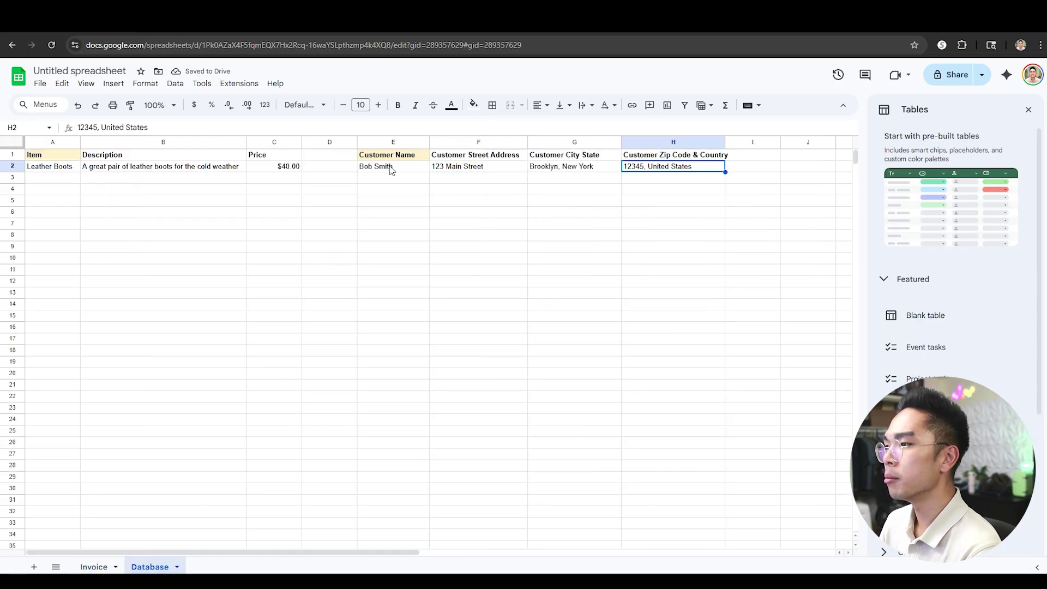
click(94, 567)
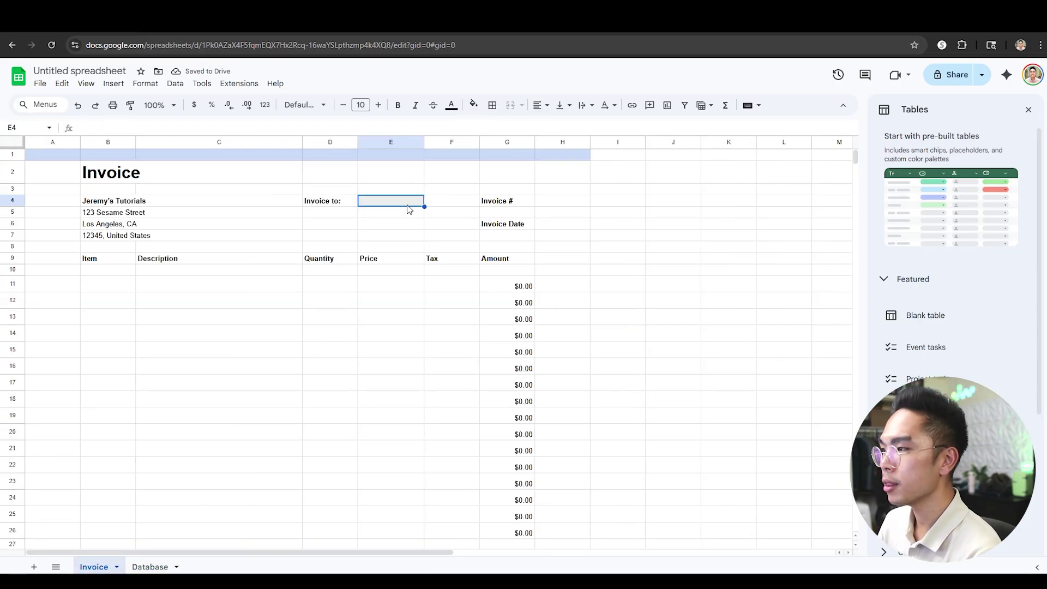
text(Bob Smith)
key(Return)
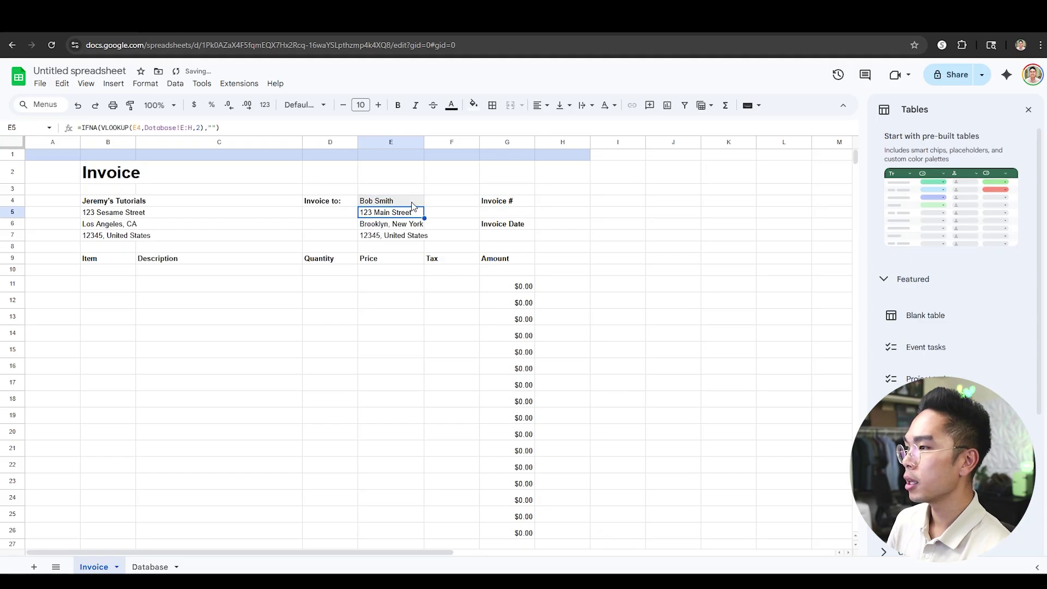
drag(424, 142, 430, 142)
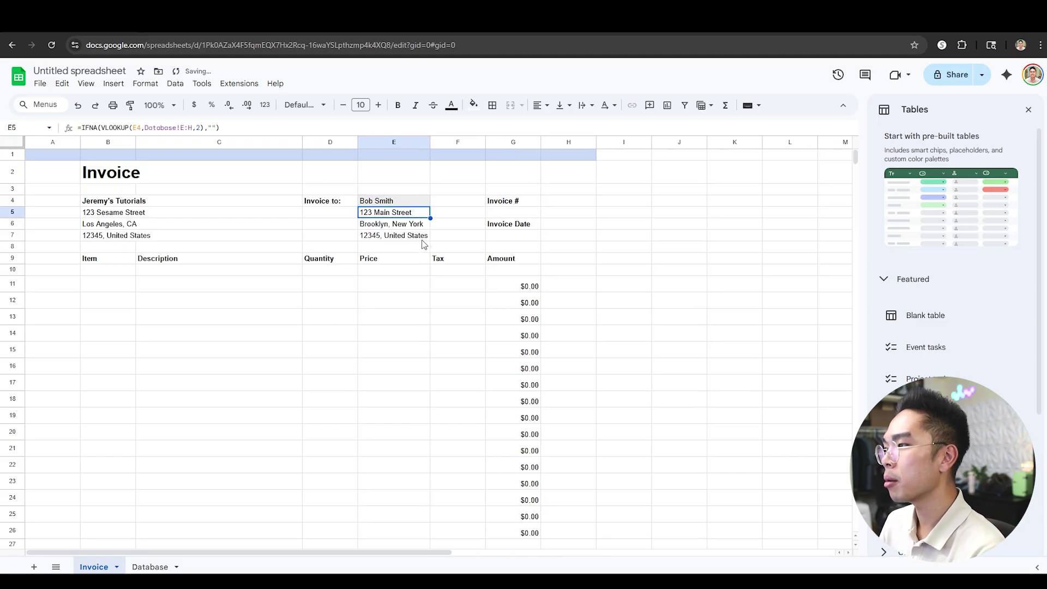
Step: Enter Leather Boots as the first invoice item in B11
click(423, 240)
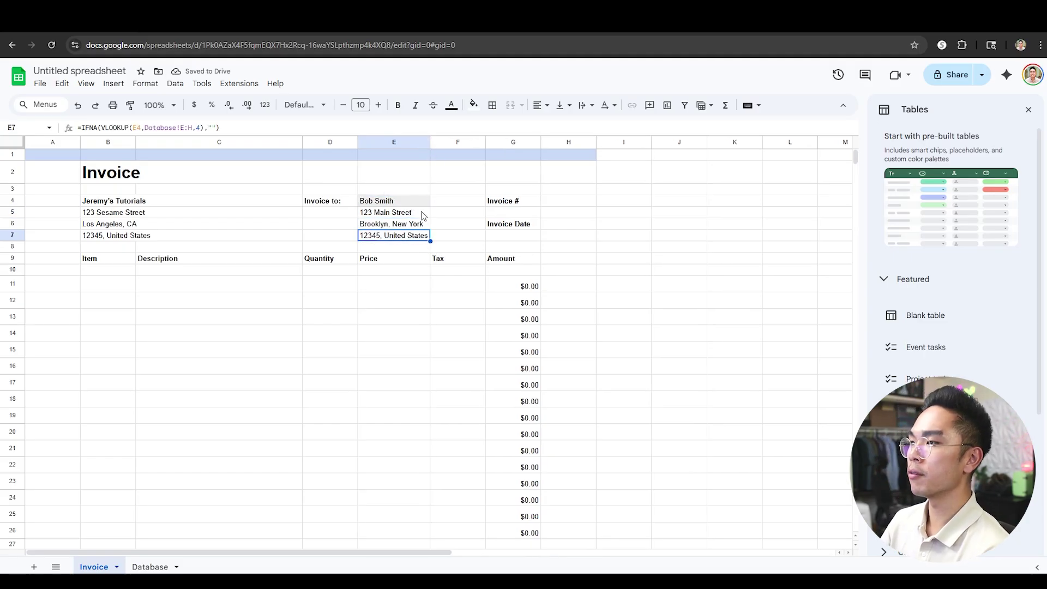
click(129, 283)
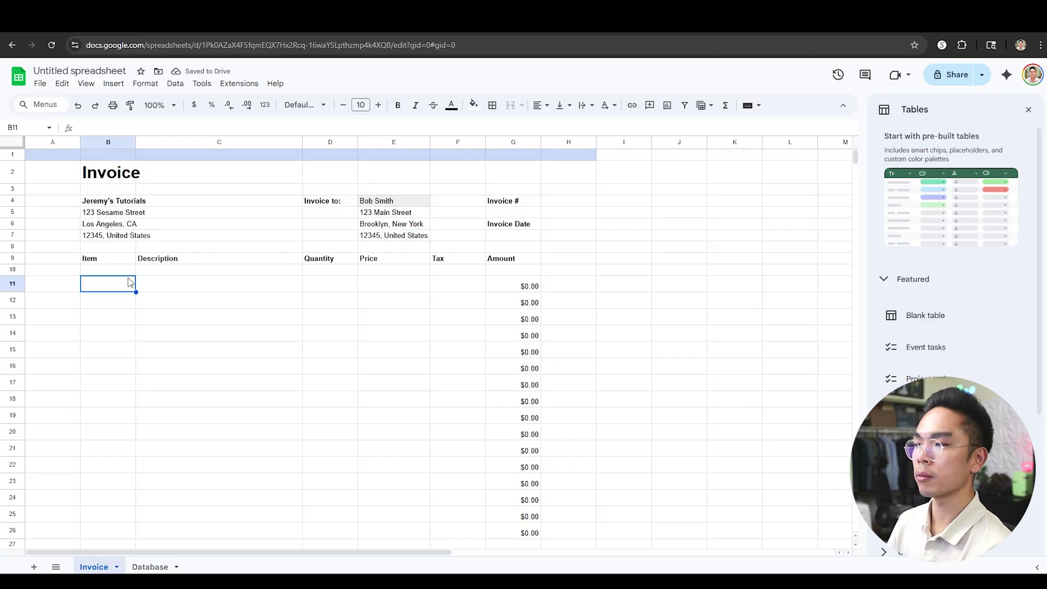
text(Leather Boots)
key(Return)
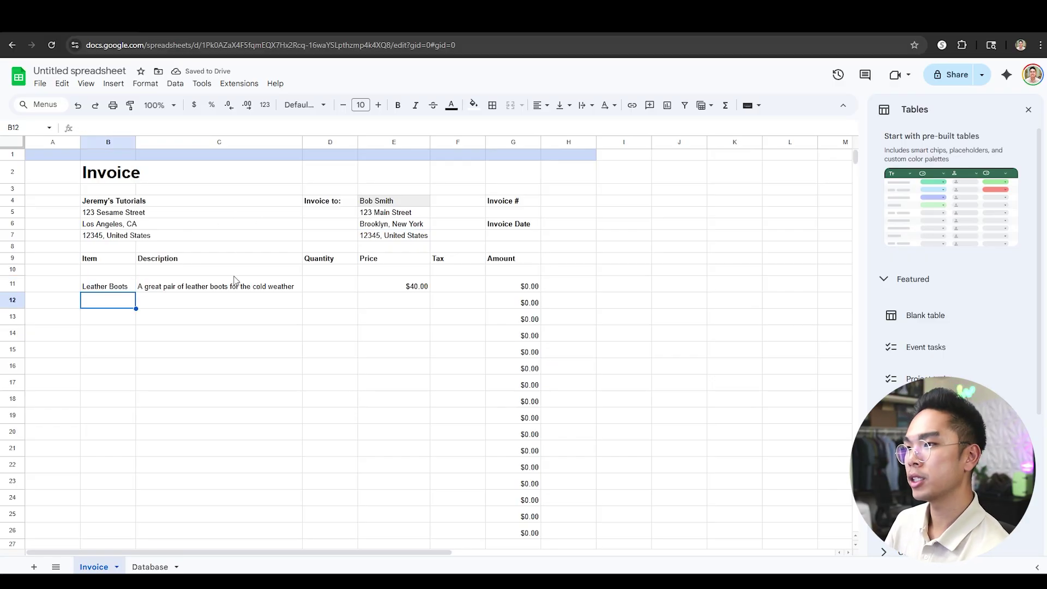
Step: Enter a quantity of 3 and a tax rate of 15% for the Leather Boots line in row 11
click(333, 288)
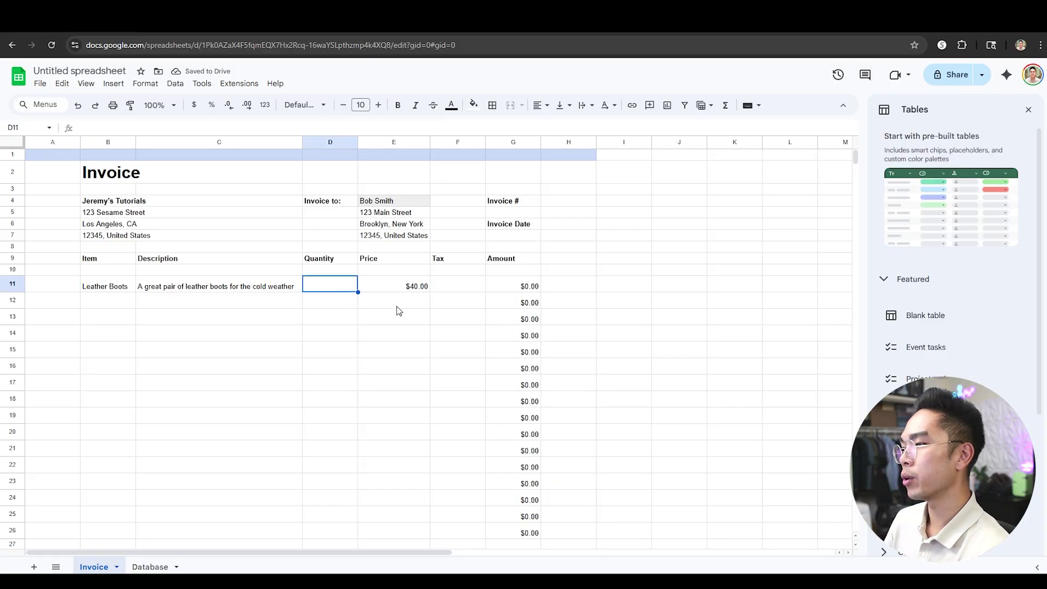
text(3)
key(Tab)
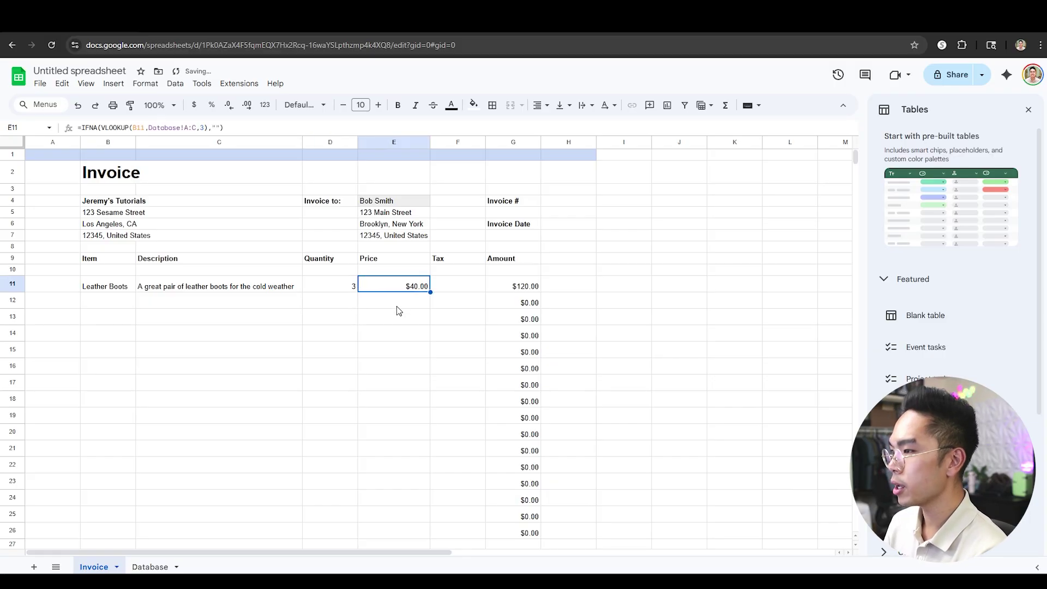
key(Tab)
text(15%)
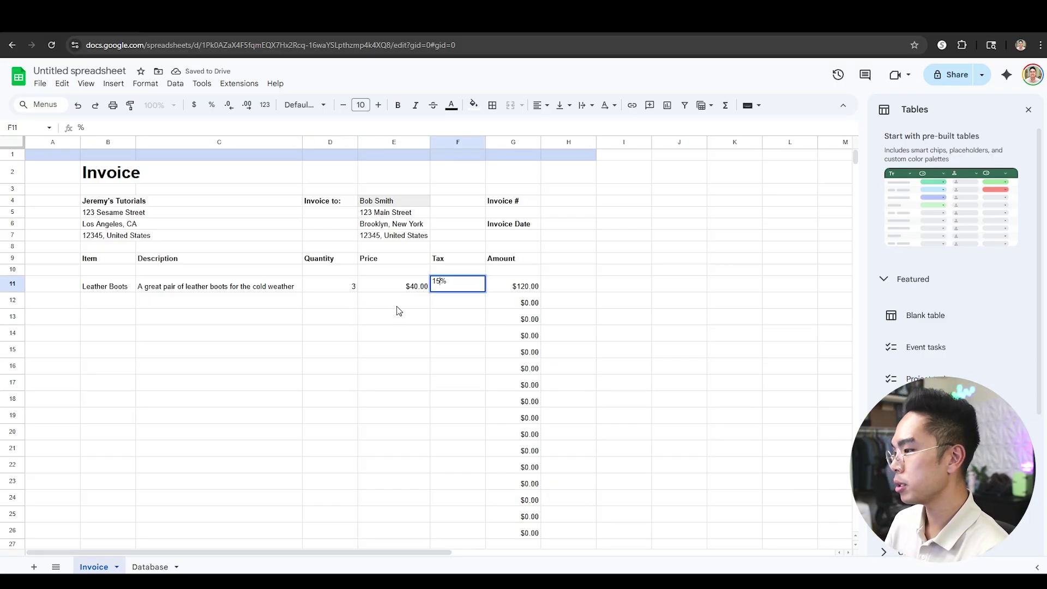
key(Return)
Step: Check the Leather Boots amount formula in G11 and enter a discount of 20 in G29
scroll(527, 214, down, 2)
click(530, 176)
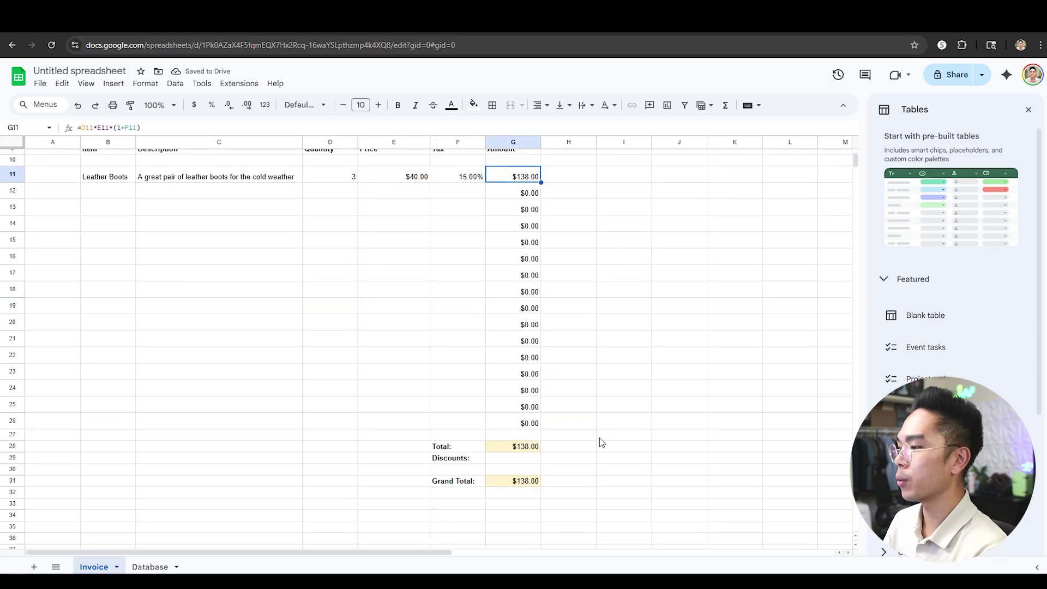
click(515, 458)
text(20)
key(Return)
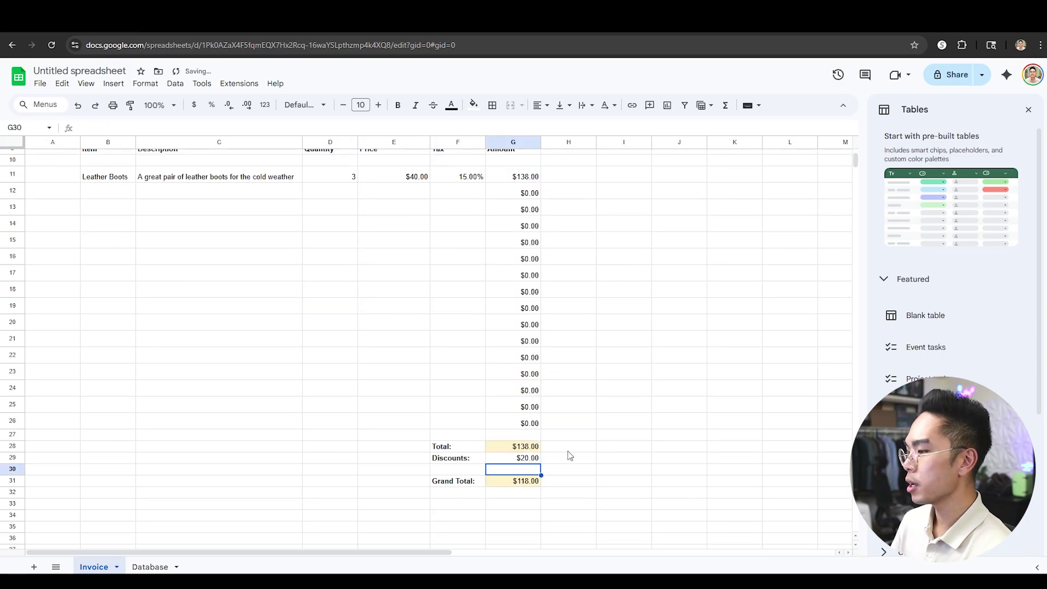
Step: Increase the Grand Total amount in G31 to font size 13 and make it bold
scroll(568, 451, down, 1)
click(528, 428)
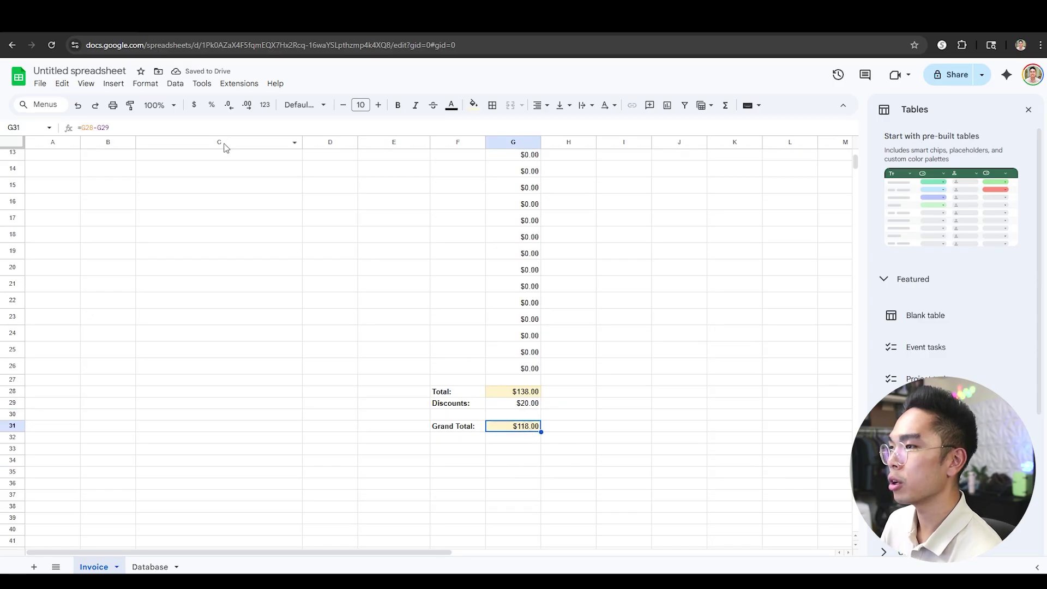
click(378, 105)
click(378, 105)
click(378, 106)
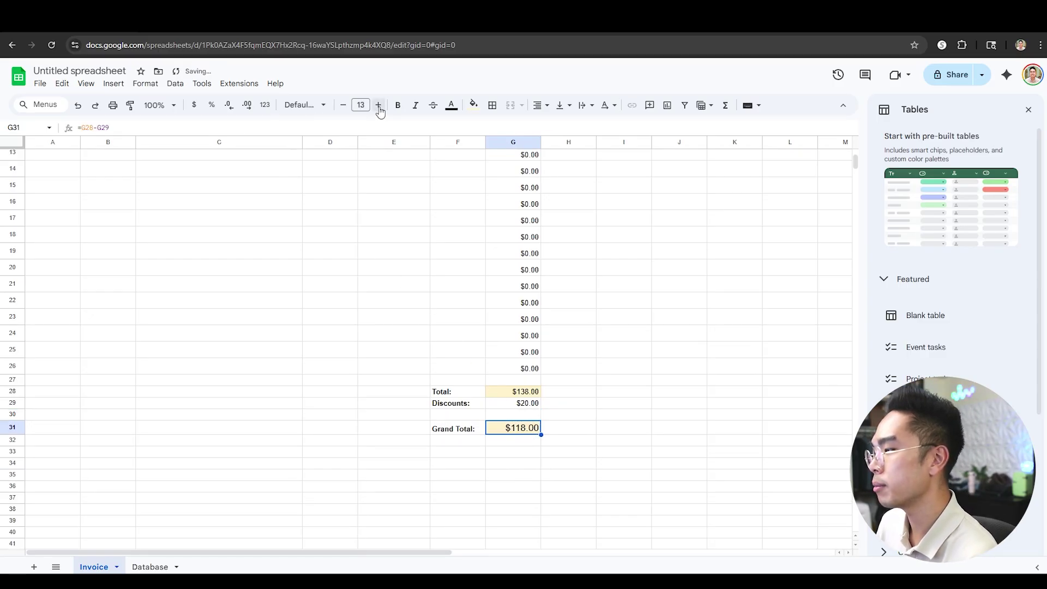
key(ctrl+b)
click(671, 374)
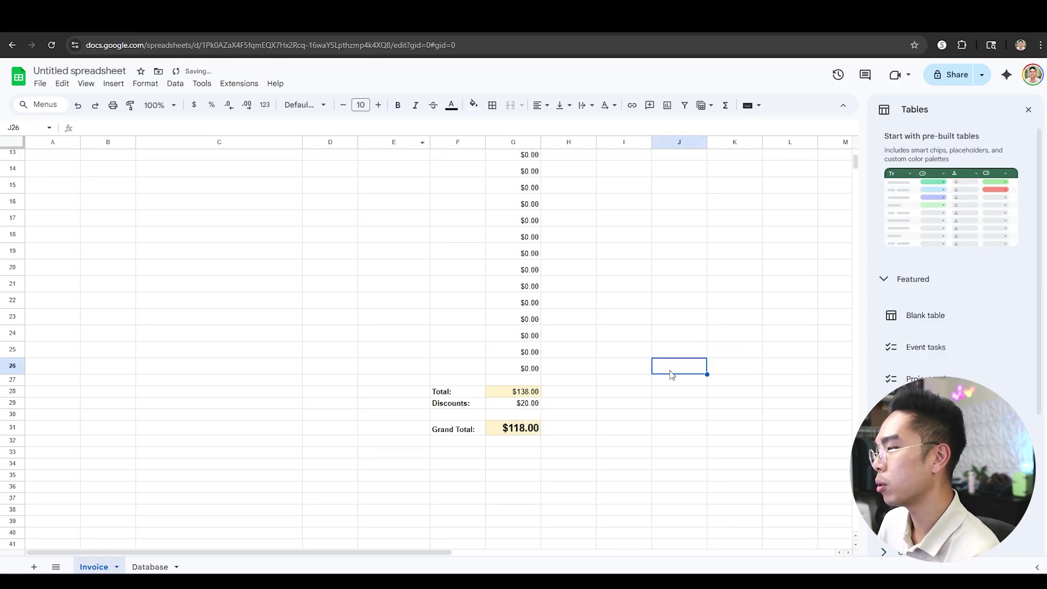
Step: Narrow the empty column A and slightly widen the Item column B on the Invoice sheet
scroll(672, 374, up, 5)
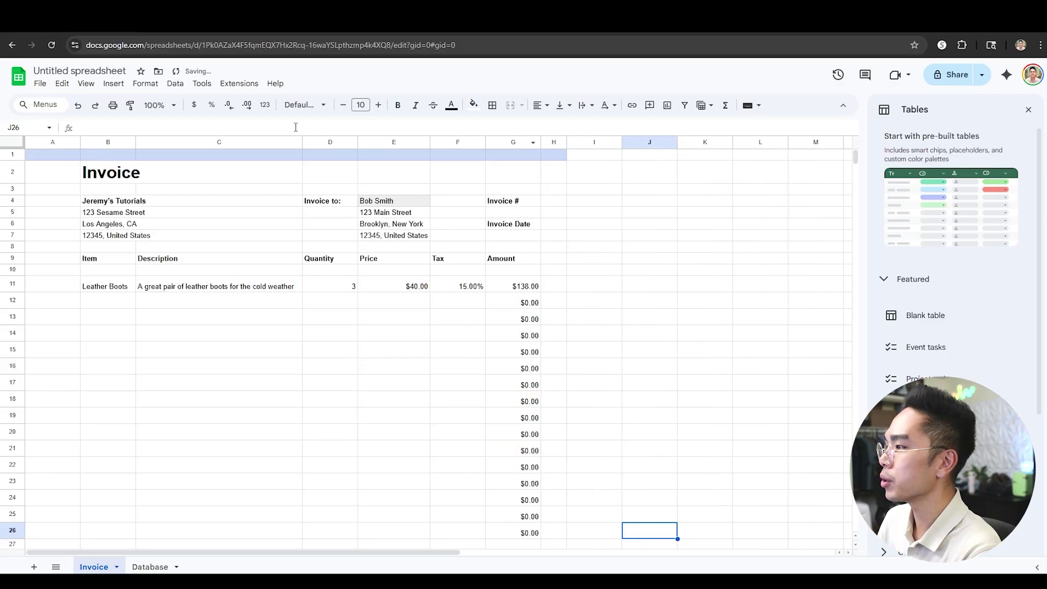
drag(79, 142, 48, 142)
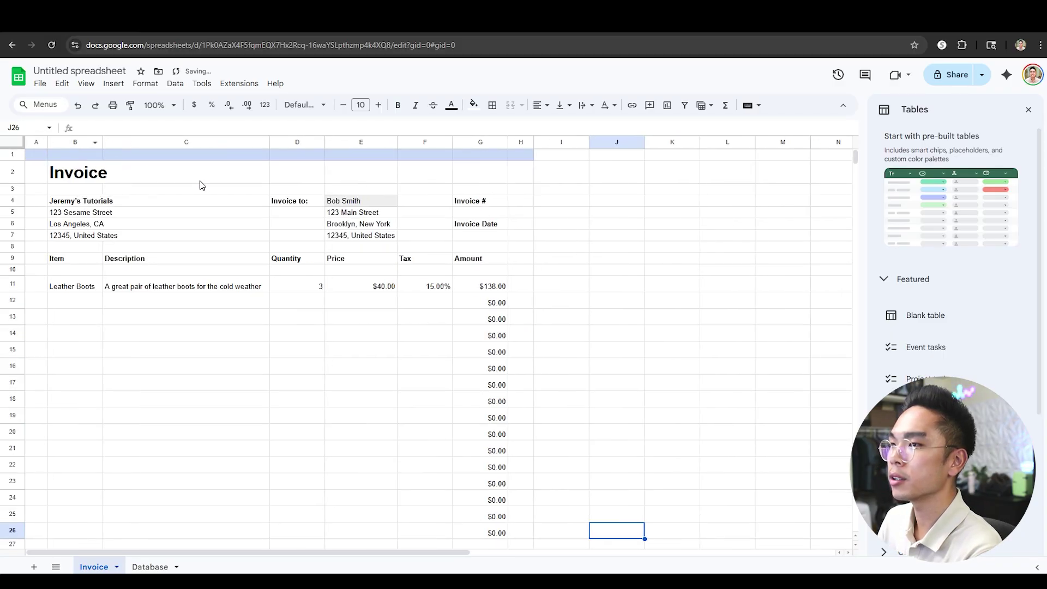
scroll(290, 182, down, 2)
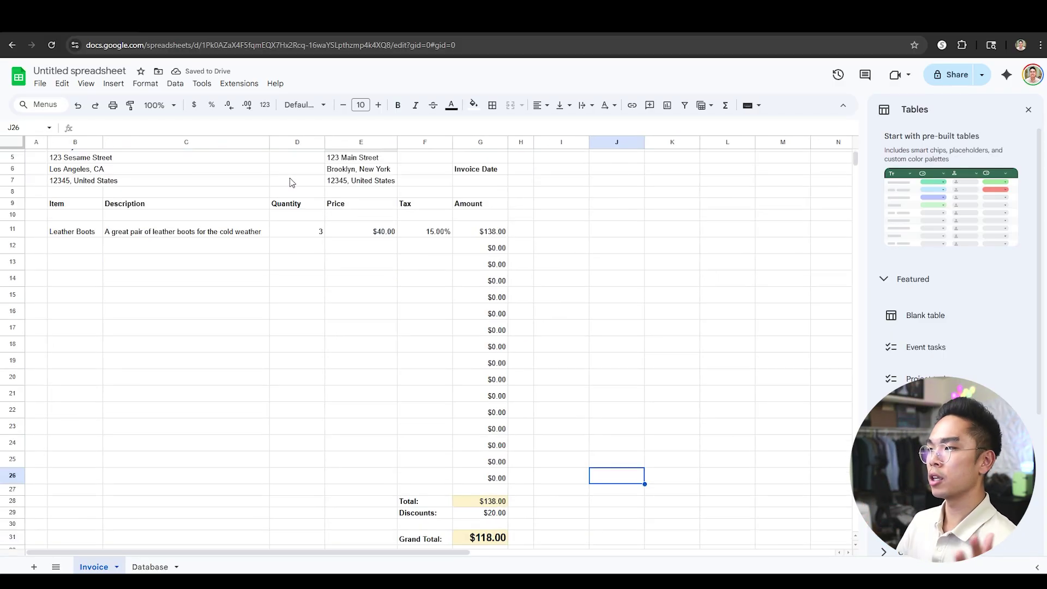
scroll(290, 182, up, 2)
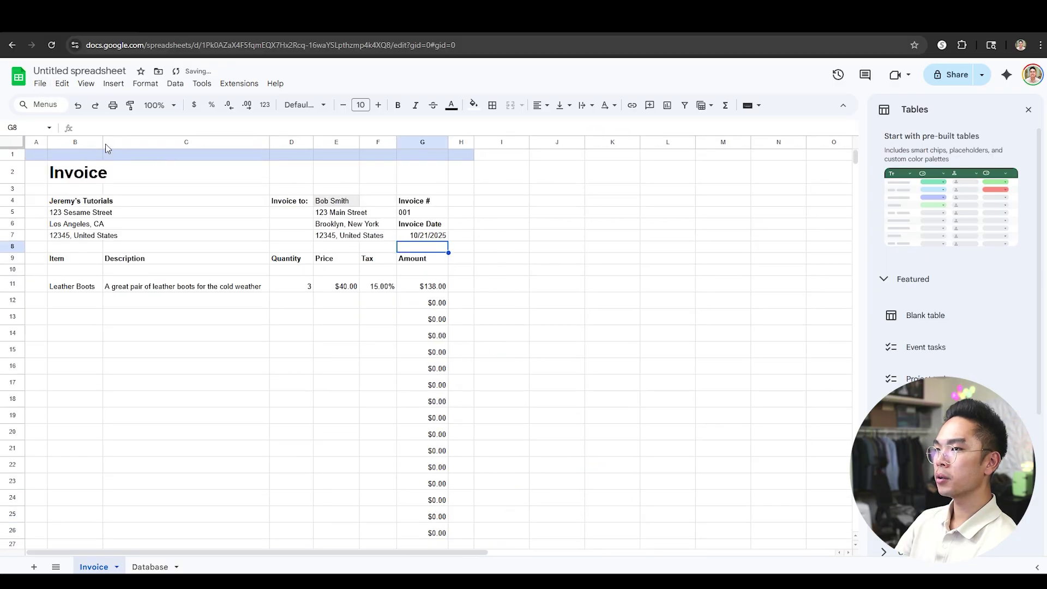
drag(102, 143, 111, 143)
click(386, 172)
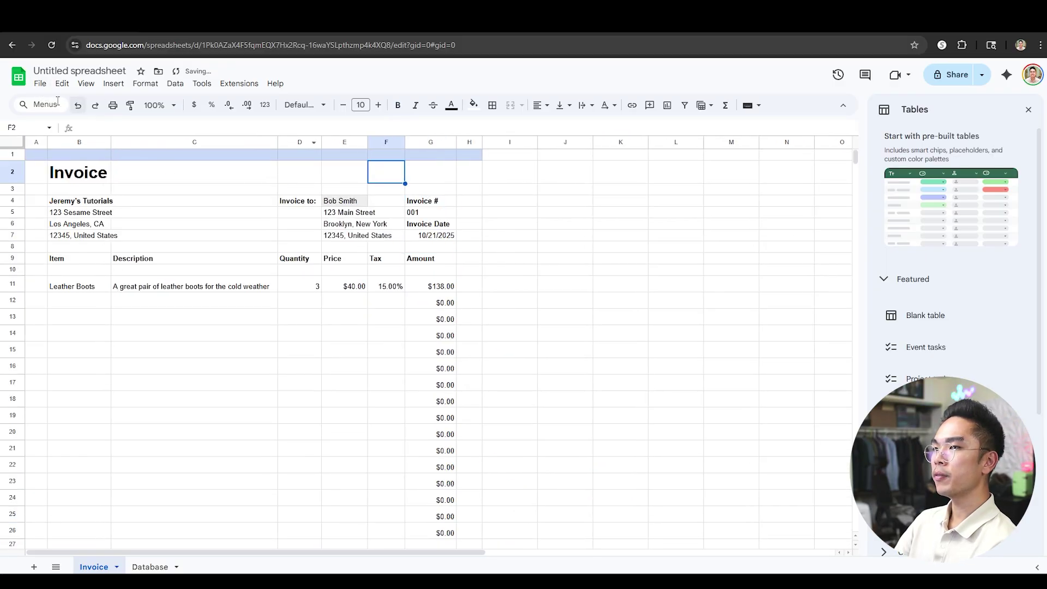
Step: Open the print settings for the Invoice sheet and examine the formatting and scale options
click(47, 87)
click(59, 429)
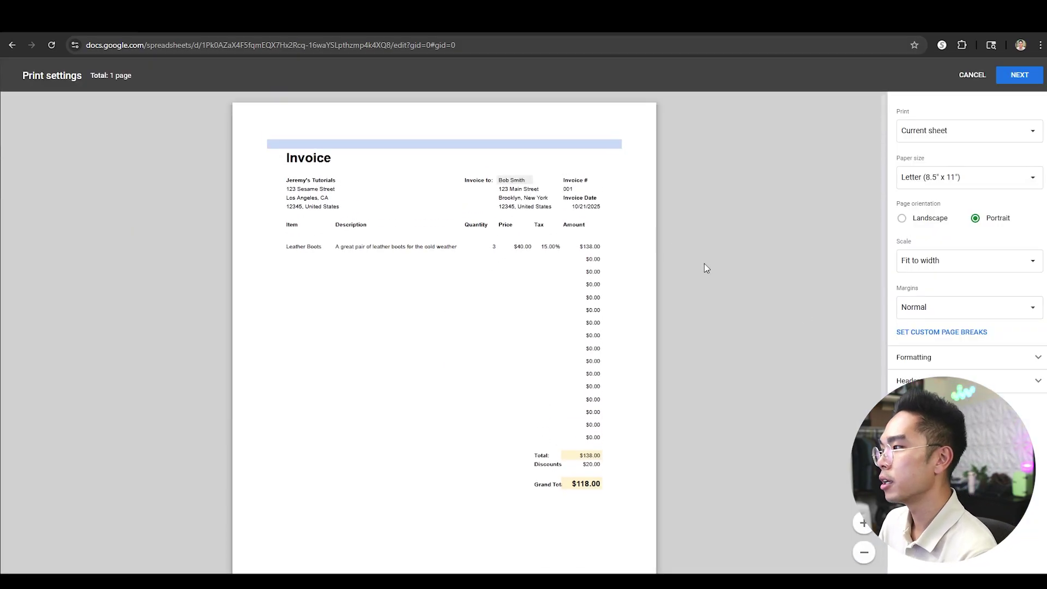
click(958, 360)
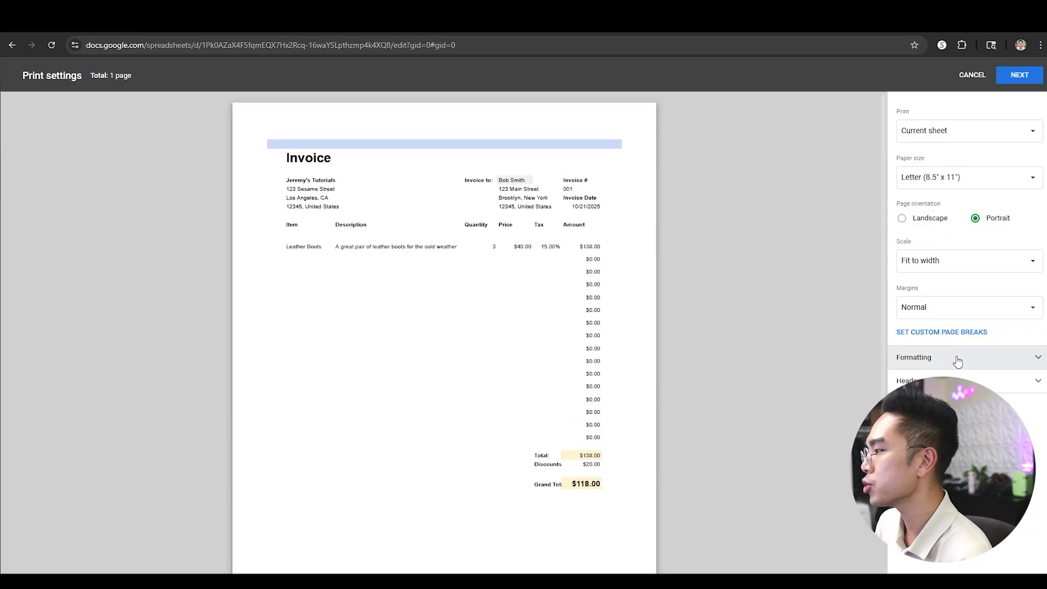
click(934, 269)
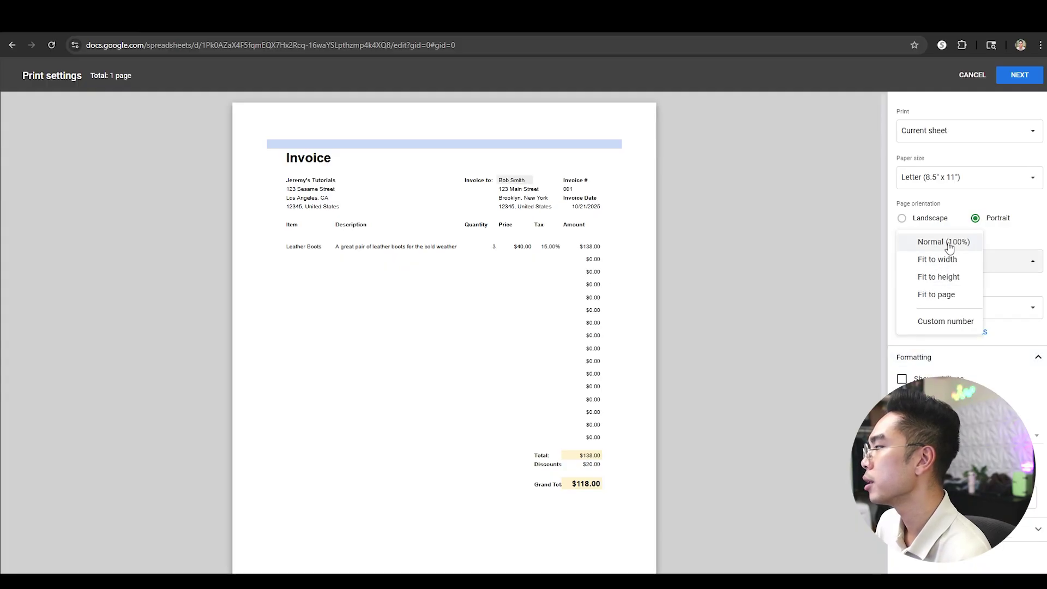
click(839, 246)
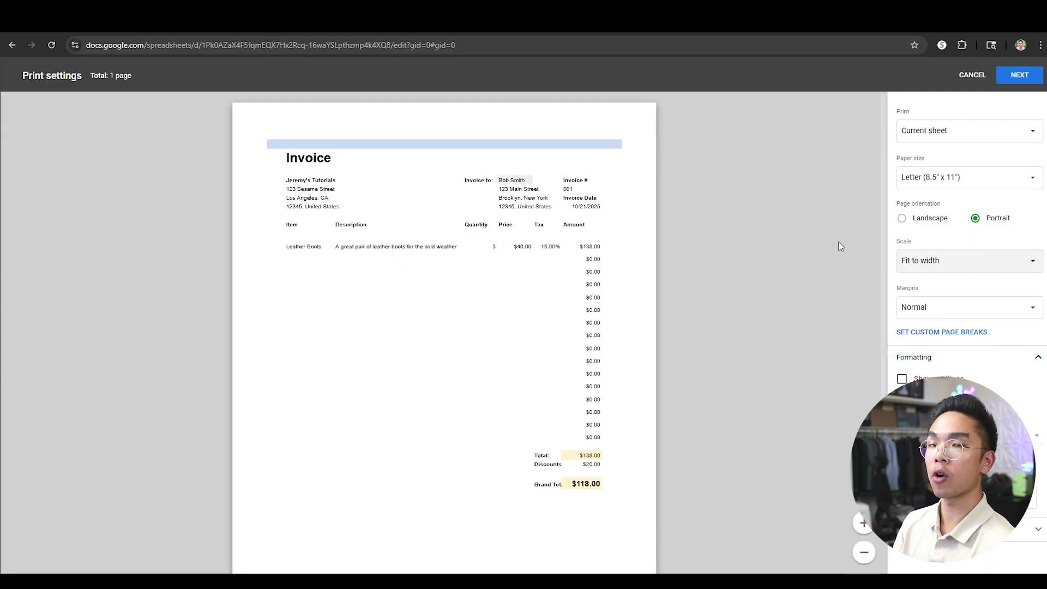